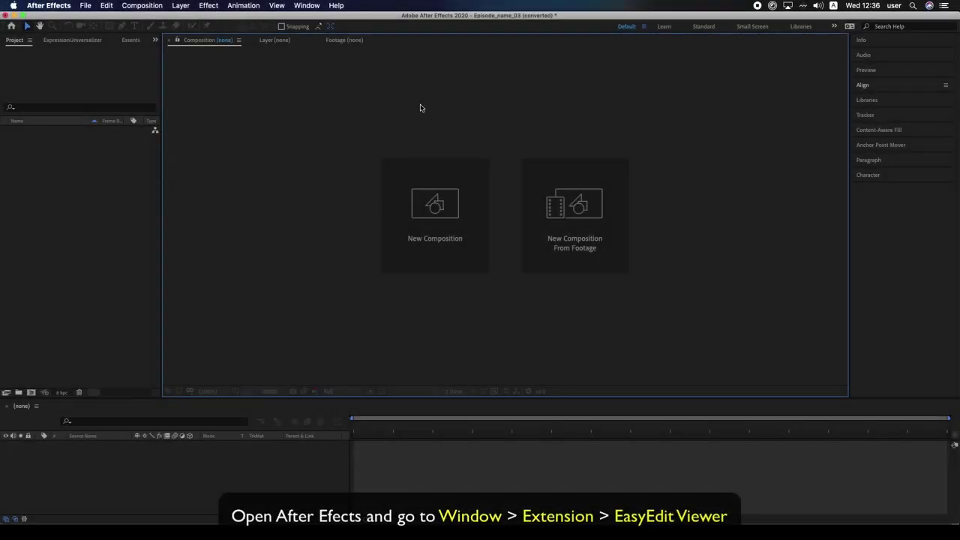
Step: Open the EasyEdit Viewer panel from Window > Extensions and widen it leftward
left_click(320, 5)
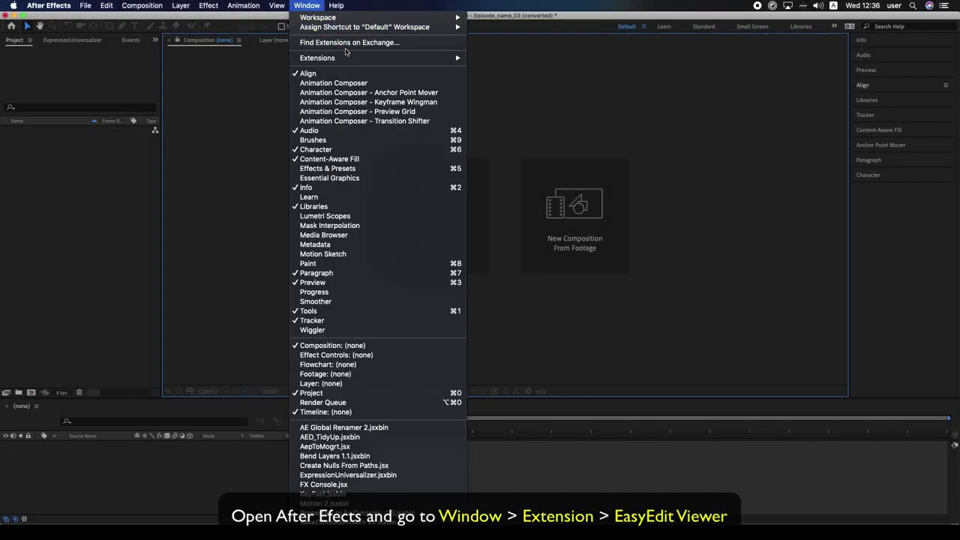
mouse_move(360, 59)
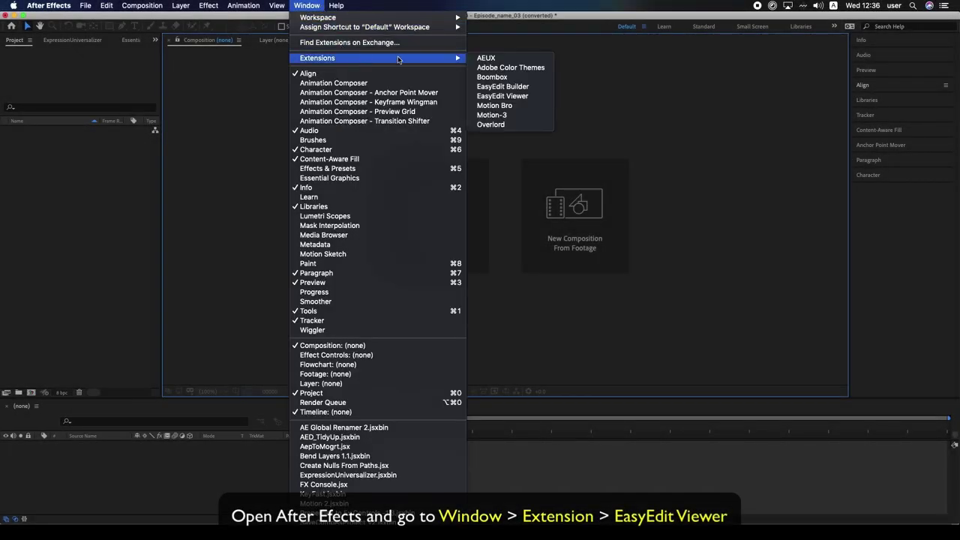
left_click(512, 98)
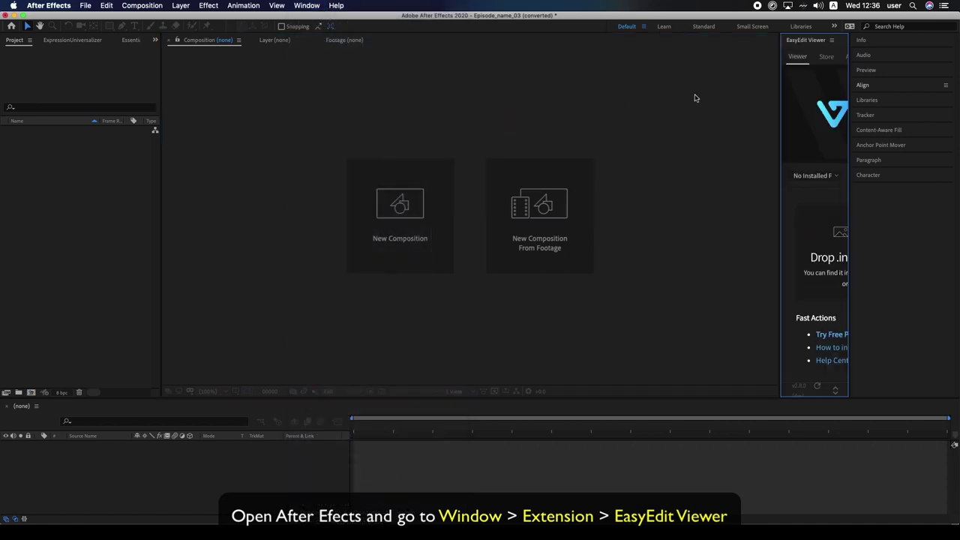
left_click_drag(780, 90, 612, 100)
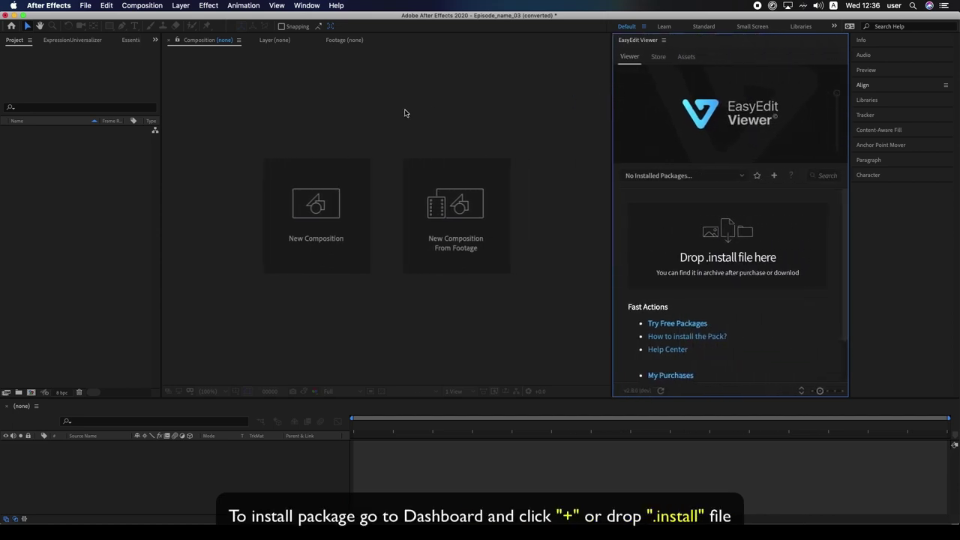
Step: Install the Youtube_Essential_v5.install.ev package and activate it with the pasted purchase code
left_click(775, 177)
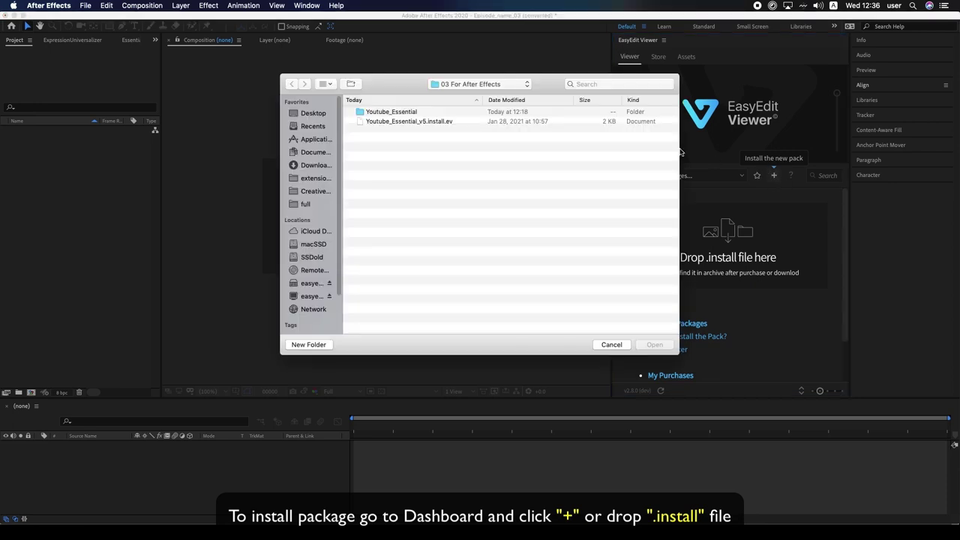
double_click(418, 122)
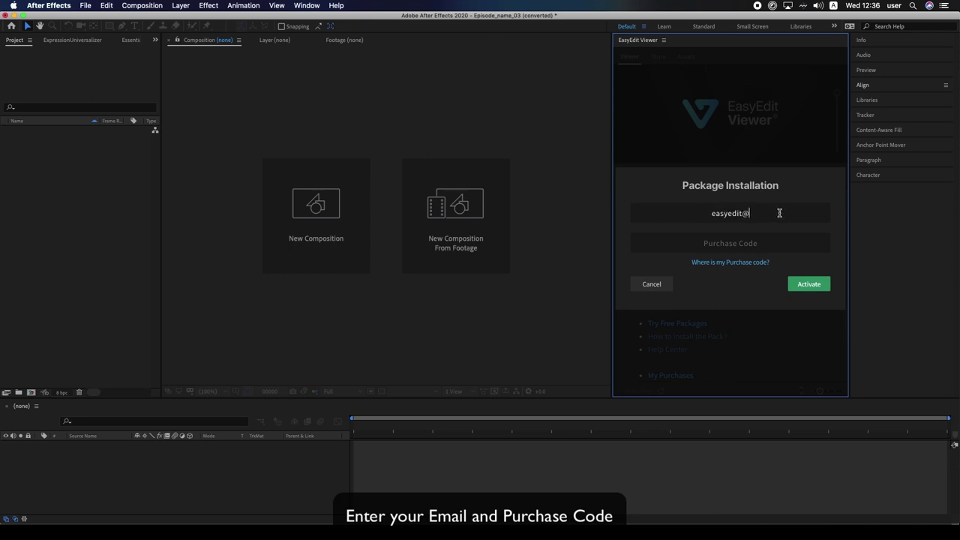
left_click(779, 244)
key("super+v")
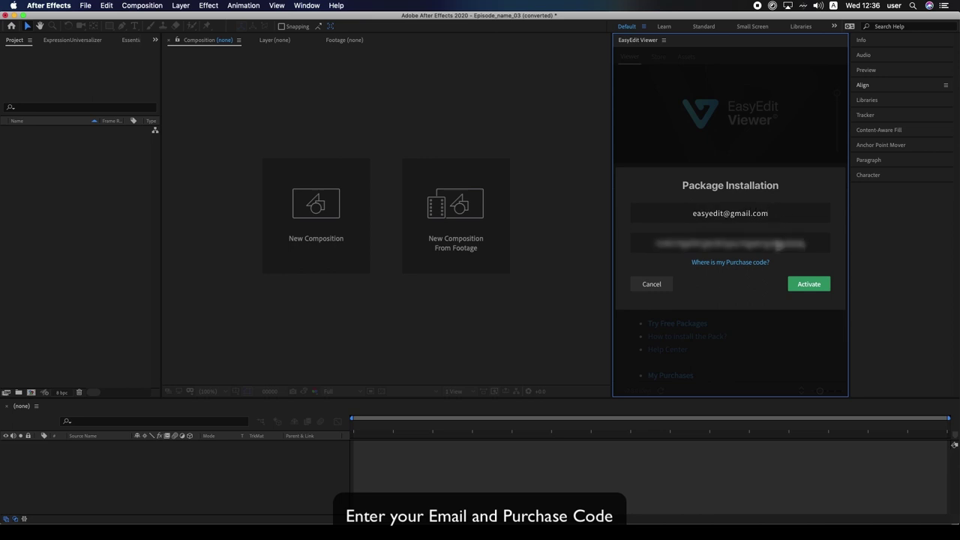
left_click(807, 286)
mouse_move(658, 211)
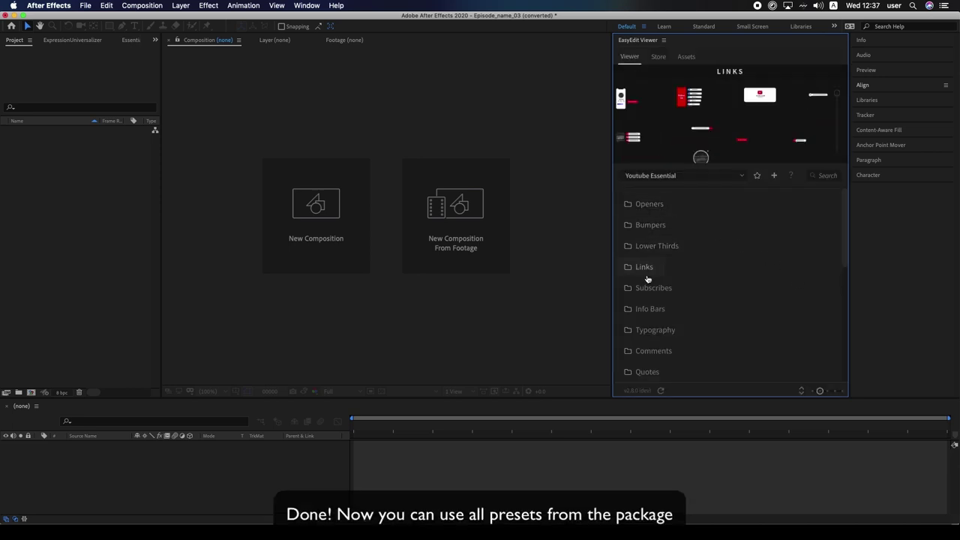
scroll(644, 347, "down", 2)
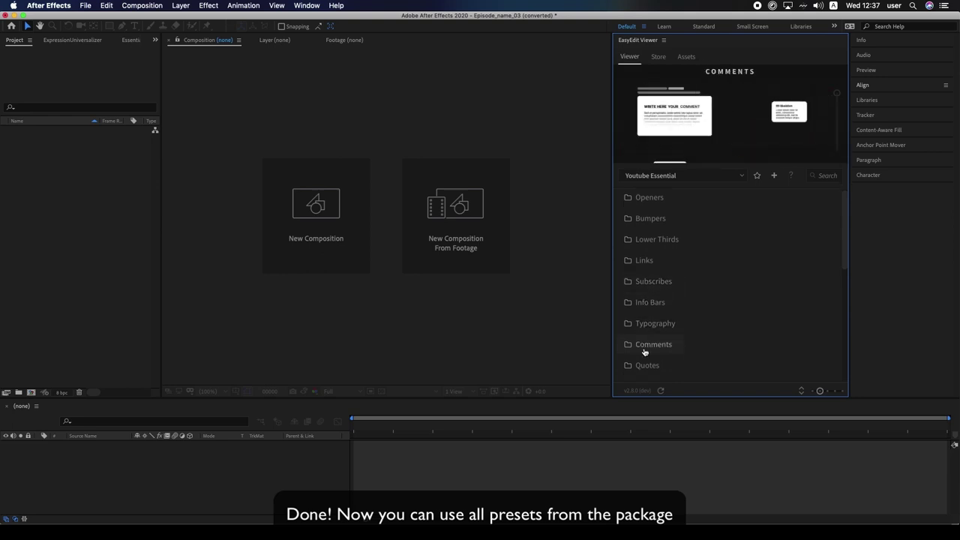
scroll(645, 350, "down", 2)
scroll(647, 353, "down", 2)
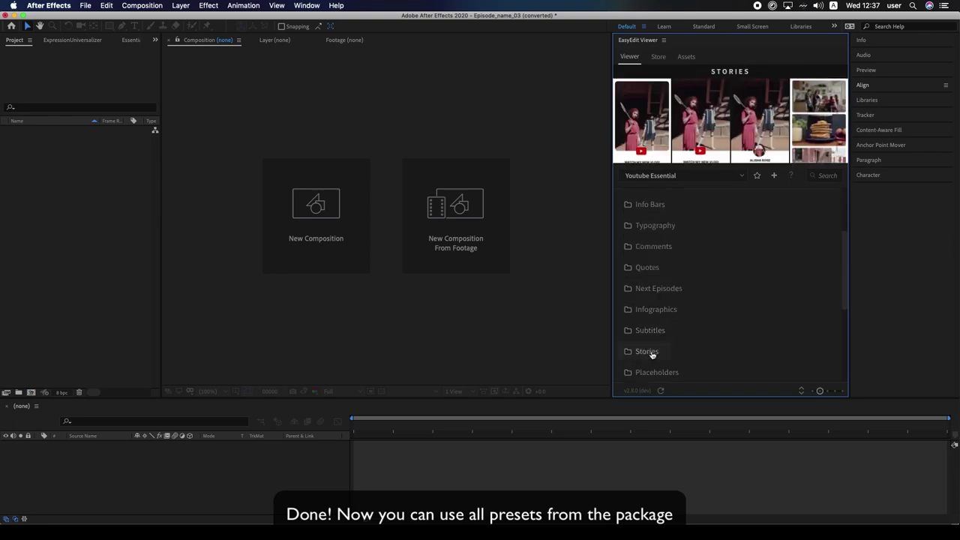
scroll(650, 354, "down", 5)
scroll(645, 360, "up", 10)
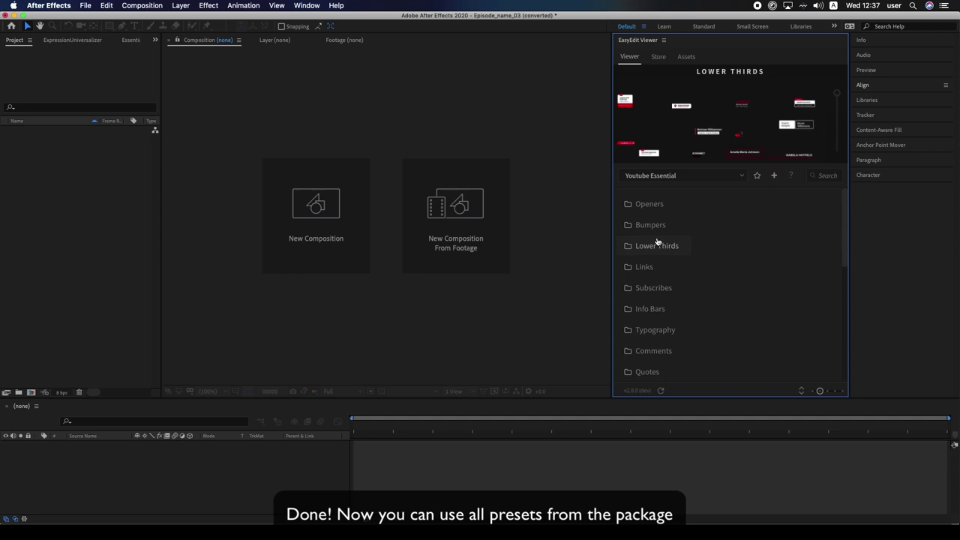
left_click(647, 203)
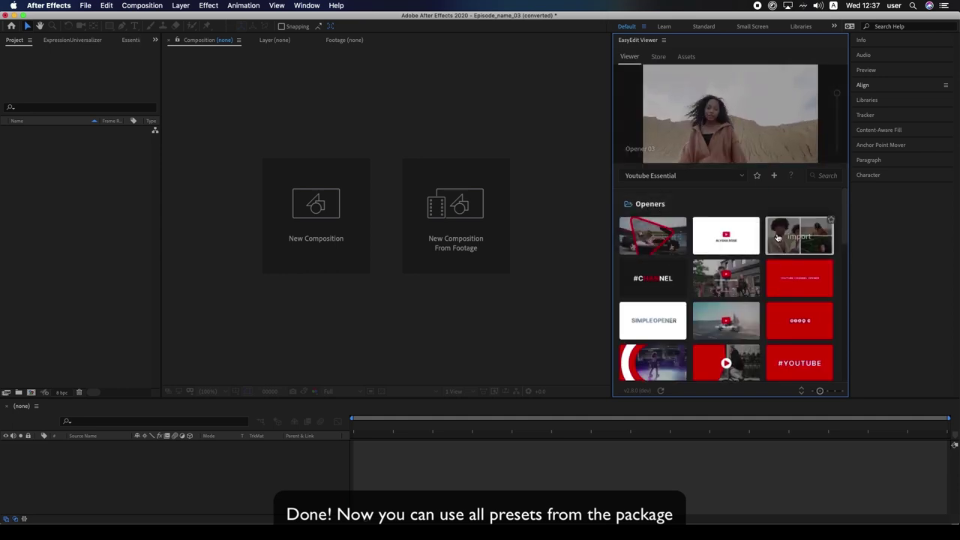
scroll(743, 250, "down", 3)
left_click(652, 276)
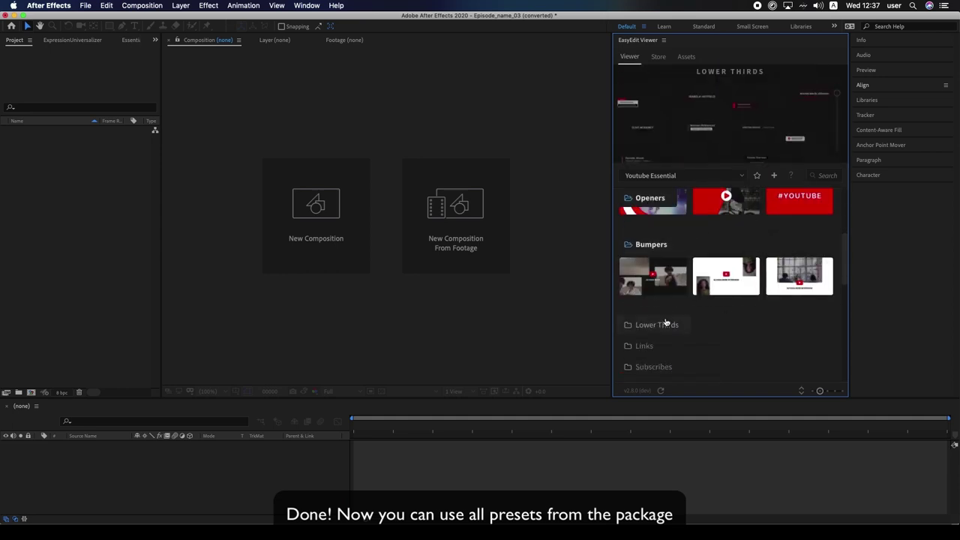
left_click(666, 321)
scroll(745, 314, "down", 2)
scroll(745, 314, "down", 2)
scroll(746, 315, "down", 2)
left_click(648, 253)
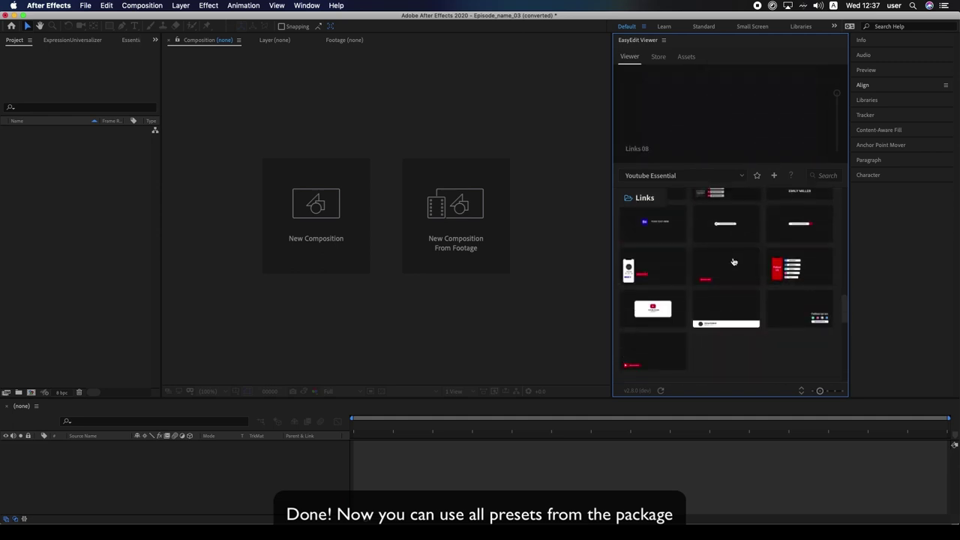
scroll(724, 269, "down", 2)
left_click(653, 299)
scroll(712, 276, "down", 2)
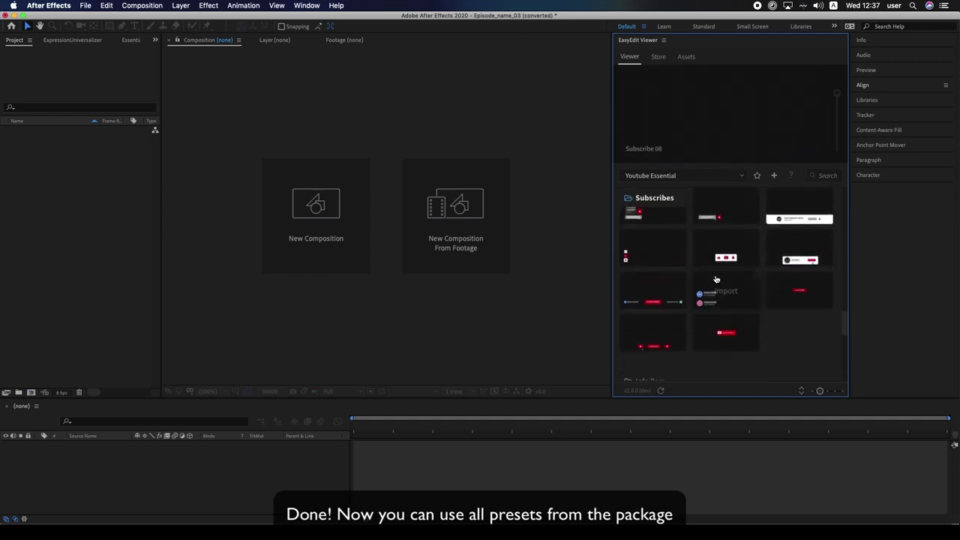
scroll(715, 279, "down", 2)
left_click(650, 233)
mouse_move(720, 350)
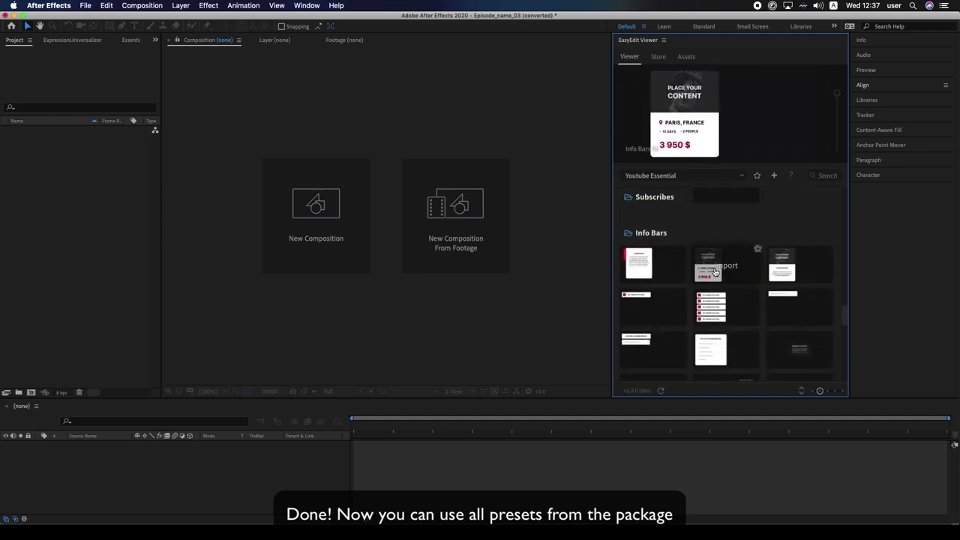
scroll(717, 345, "down", 2)
left_click(651, 313)
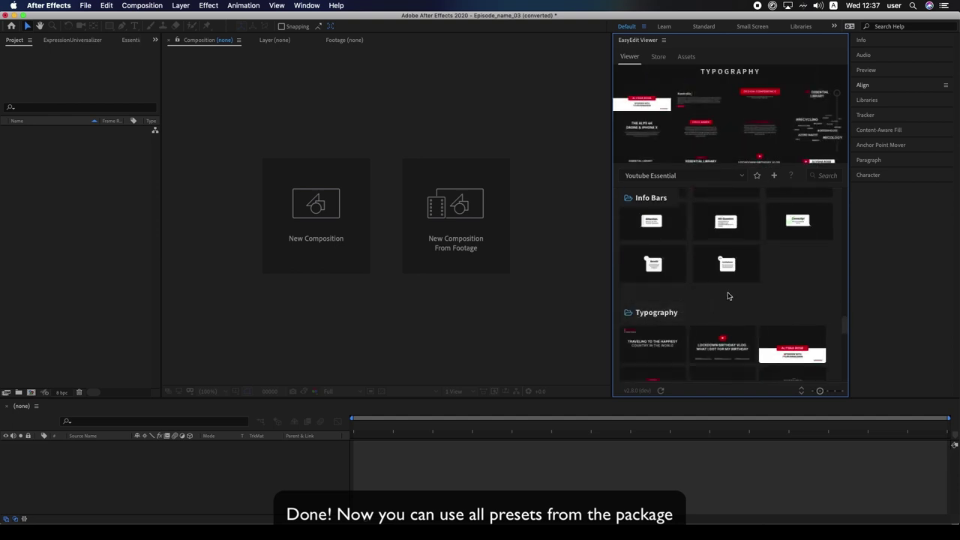
scroll(733, 294, "down", 2)
scroll(733, 294, "down", 2)
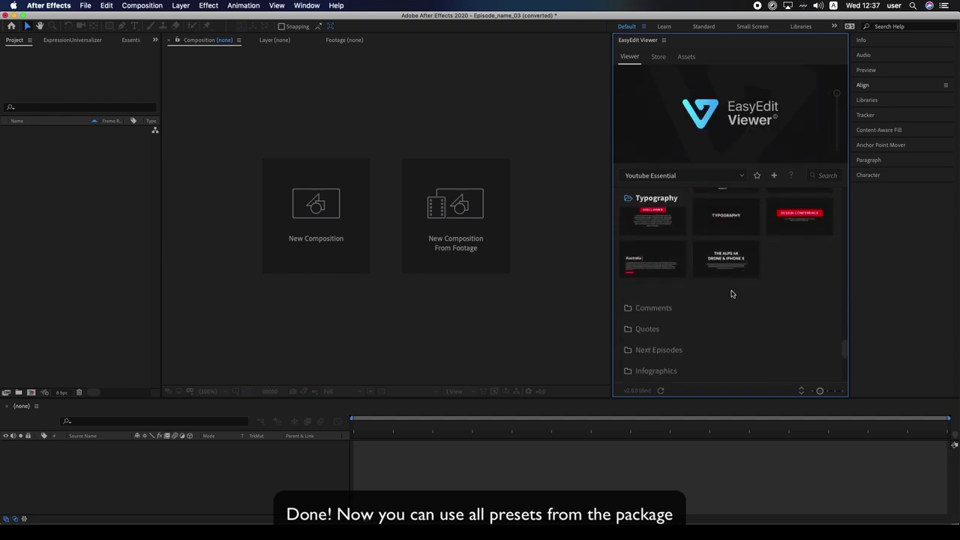
scroll(732, 294, "down", 3)
left_click(660, 319)
scroll(661, 322, "down", 2)
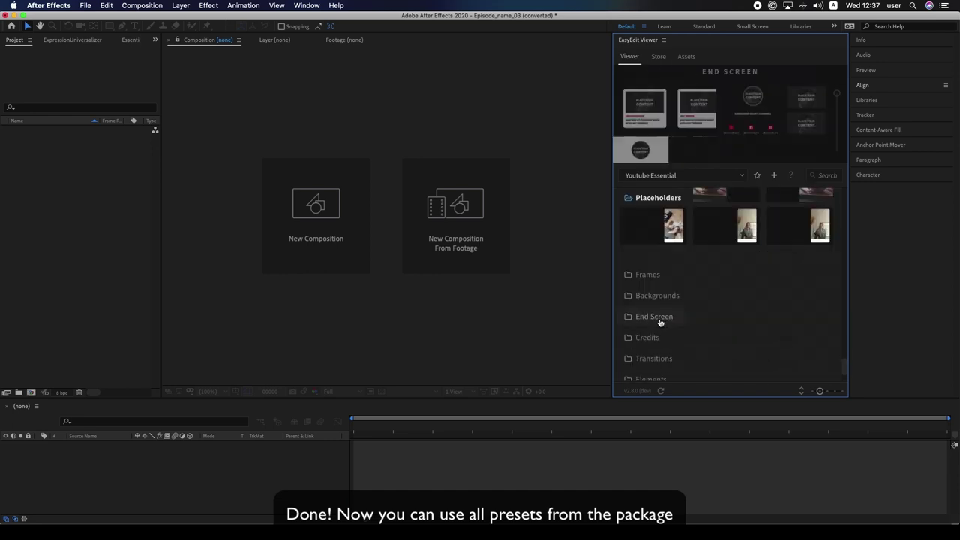
left_click(660, 319)
scroll(660, 322, "down", 3)
left_click(661, 322)
scroll(663, 322, "down", 2)
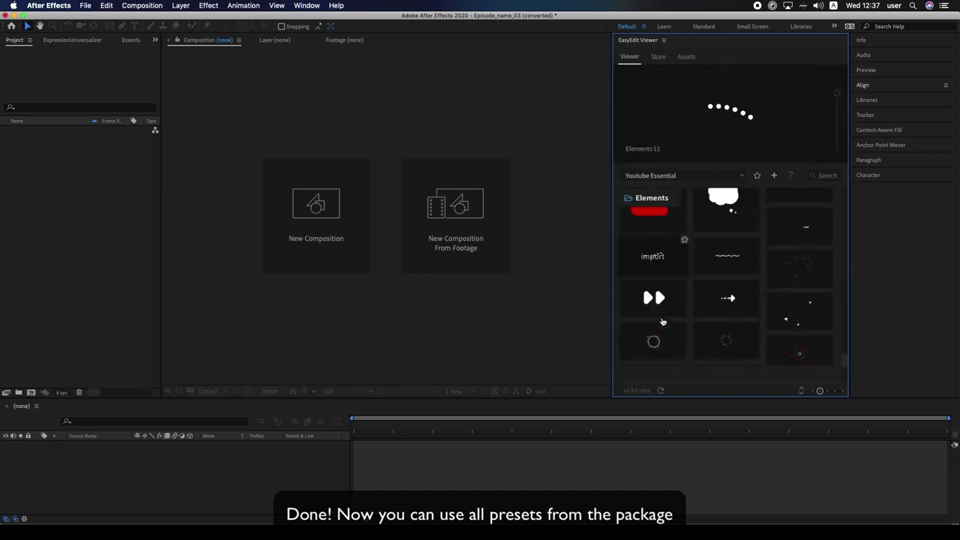
scroll(662, 322, "down", 3)
left_click(661, 342)
scroll(661, 337, "down", 3)
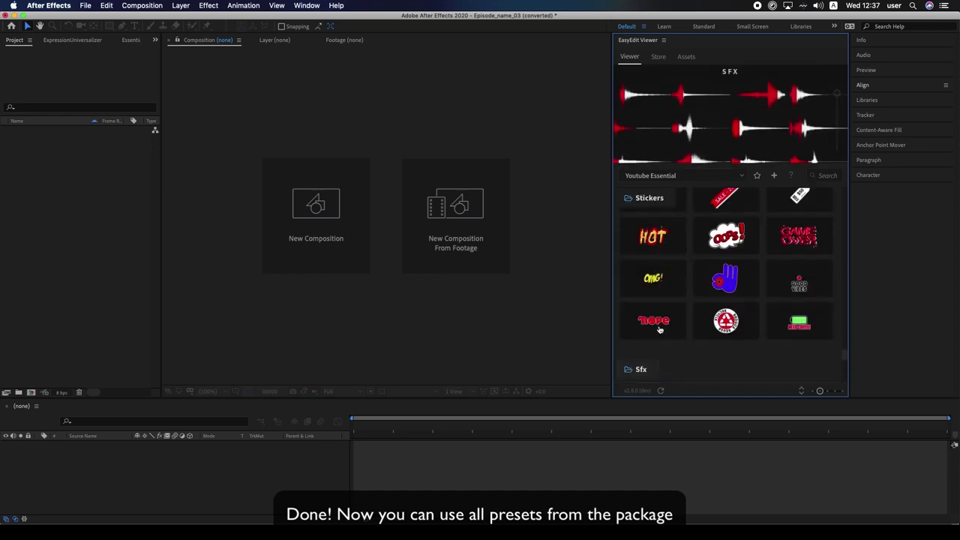
left_click(659, 369)
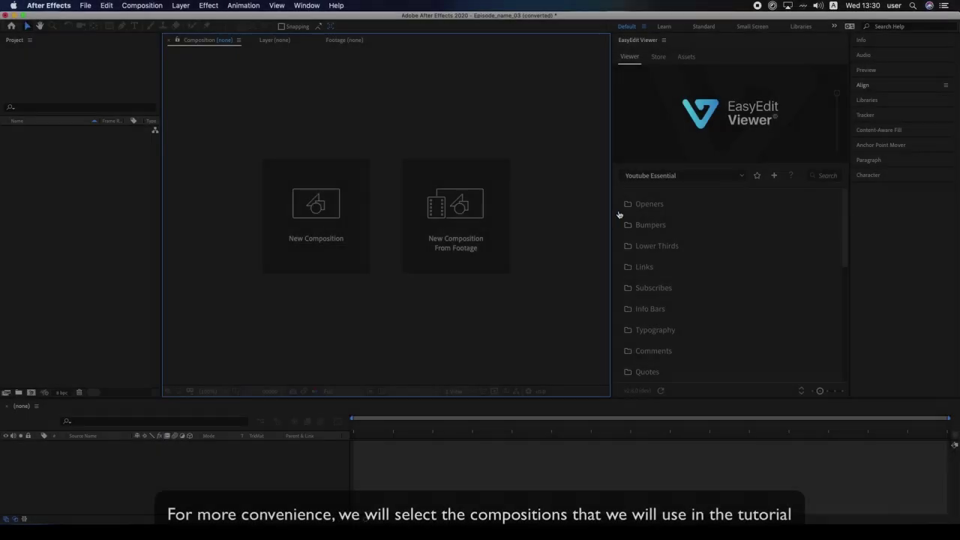
Step: Favorite Opener_03 and Lower_thirds_06 from the Openers and Lower Thirds folders
left_click(622, 209)
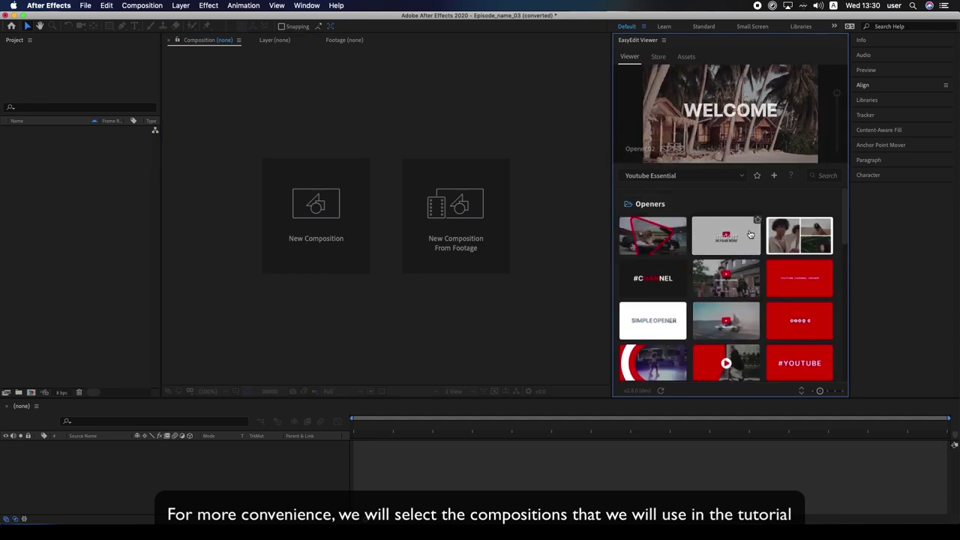
left_click(832, 220)
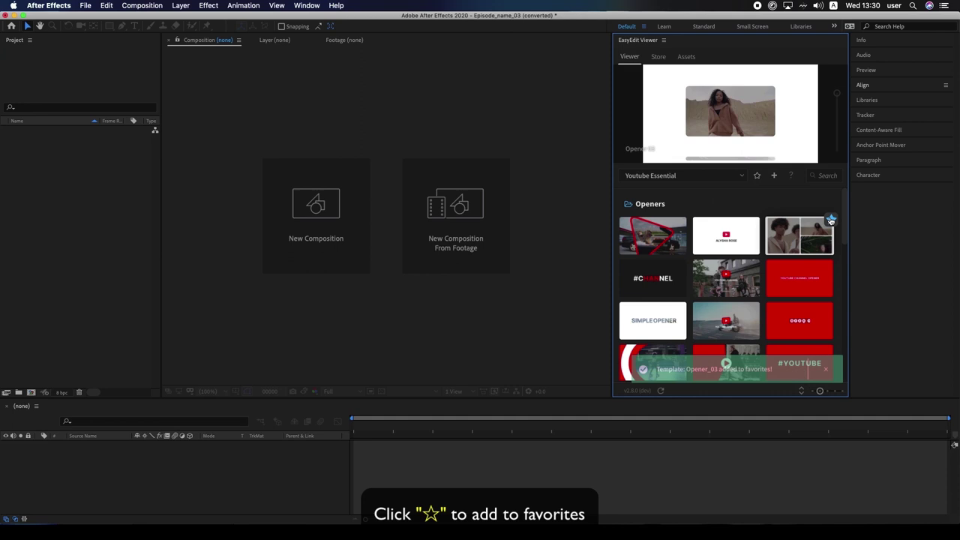
left_click(662, 205)
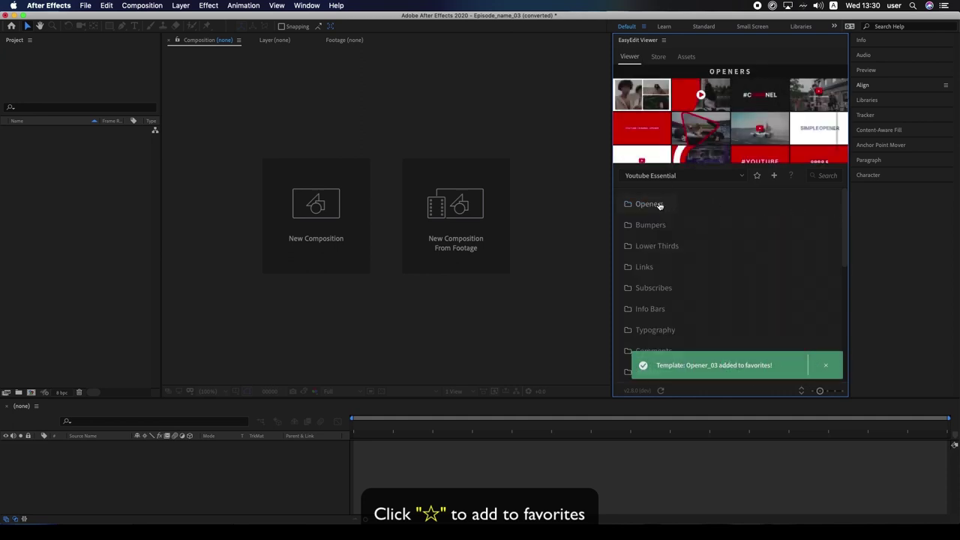
left_click(656, 246)
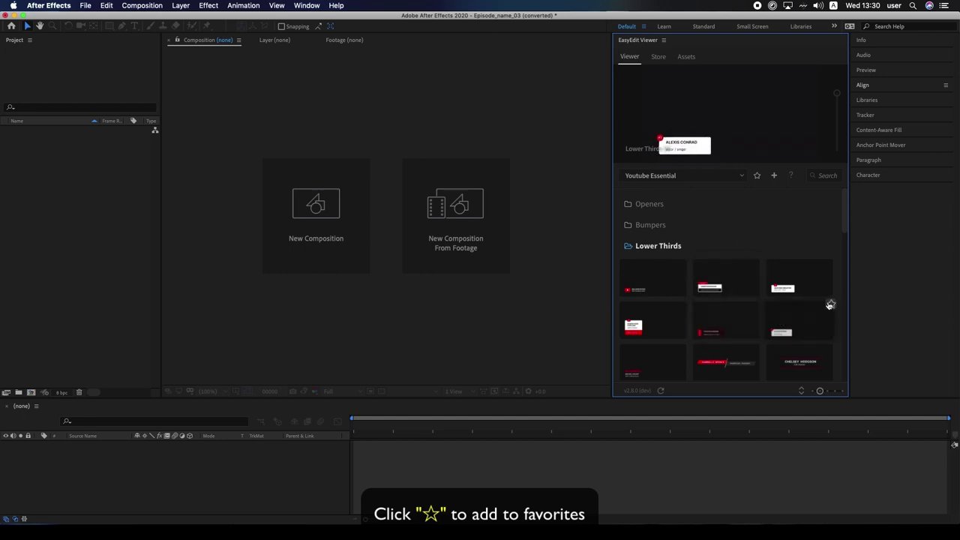
left_click(831, 304)
left_click(671, 250)
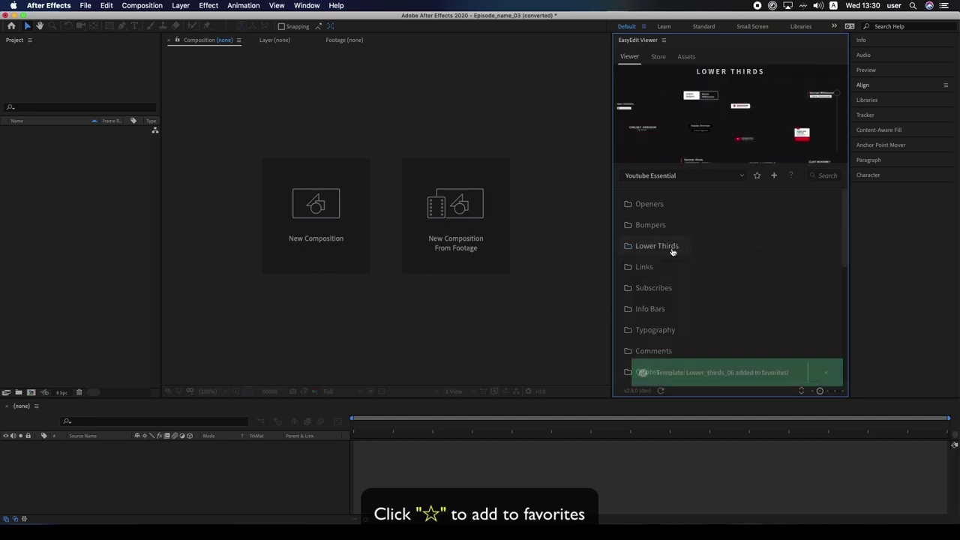
Step: Favorite Links_02 and Infographics 05 from the Links and Infographics folders
left_click(645, 267)
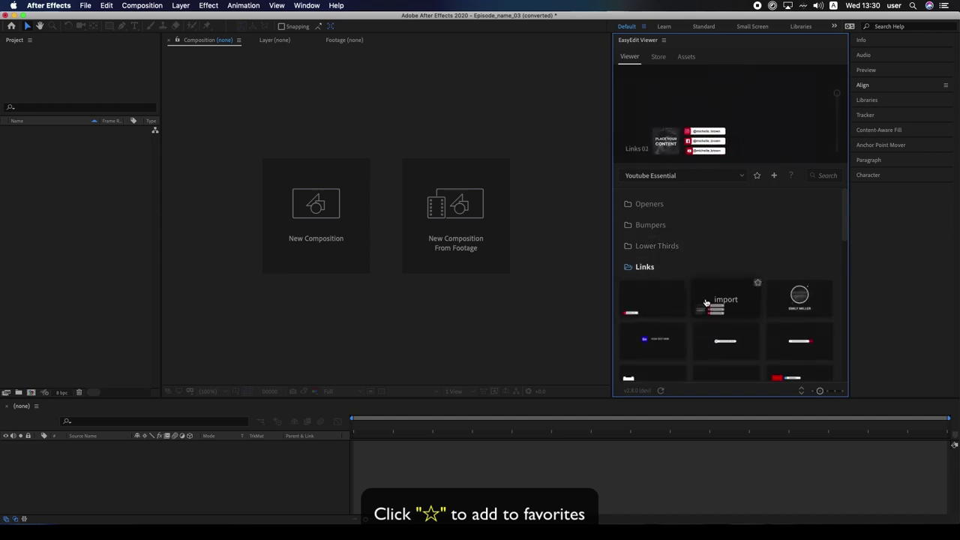
left_click(758, 284)
left_click(645, 268)
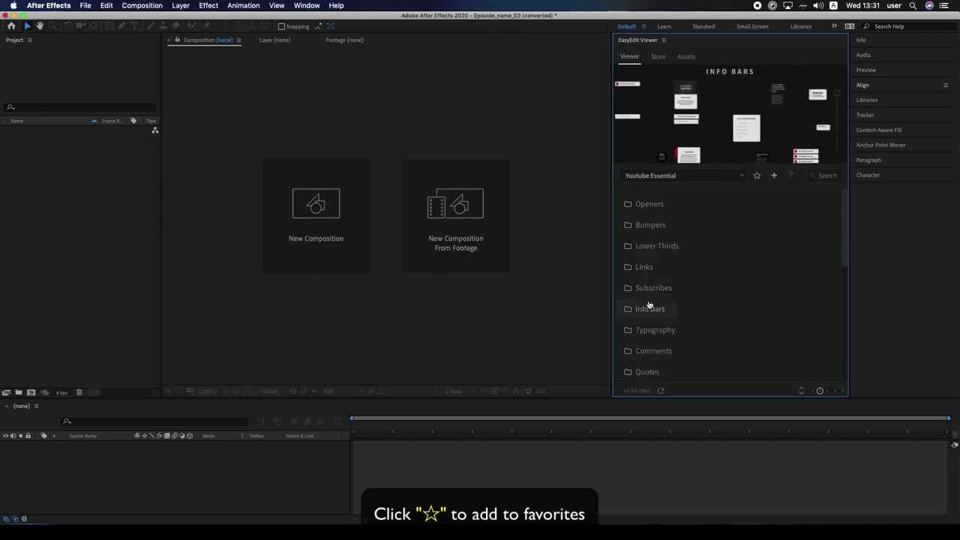
scroll(711, 331, "down", 3)
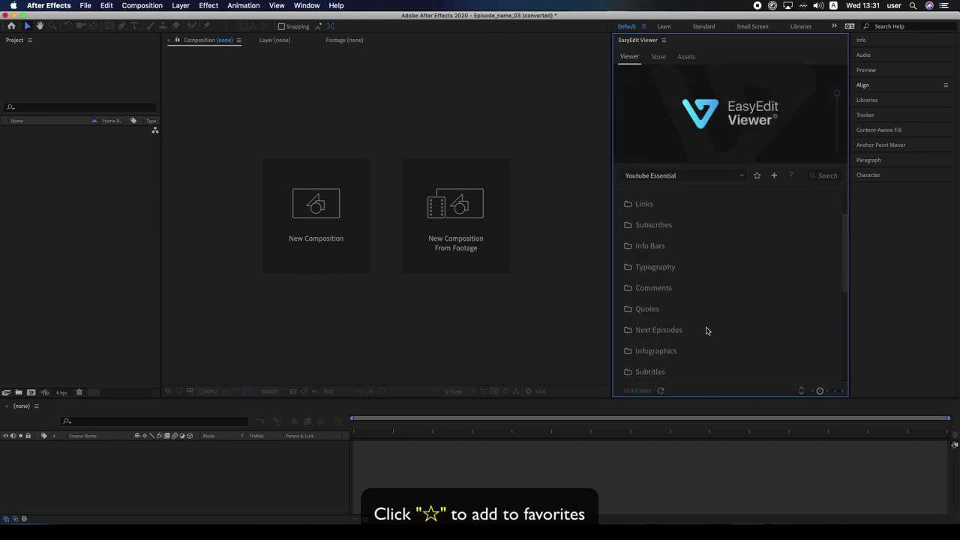
left_click(668, 345)
scroll(670, 337, "down", 2)
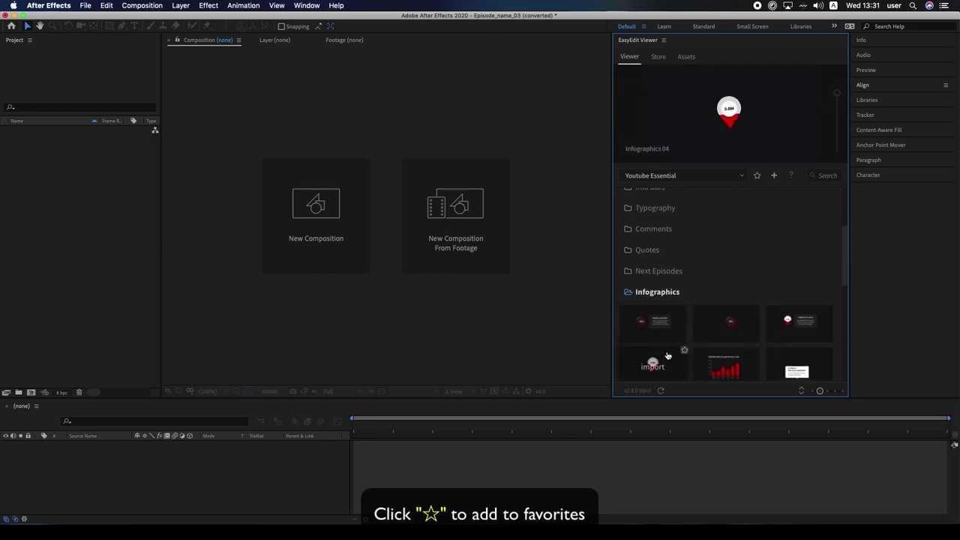
left_click(757, 349)
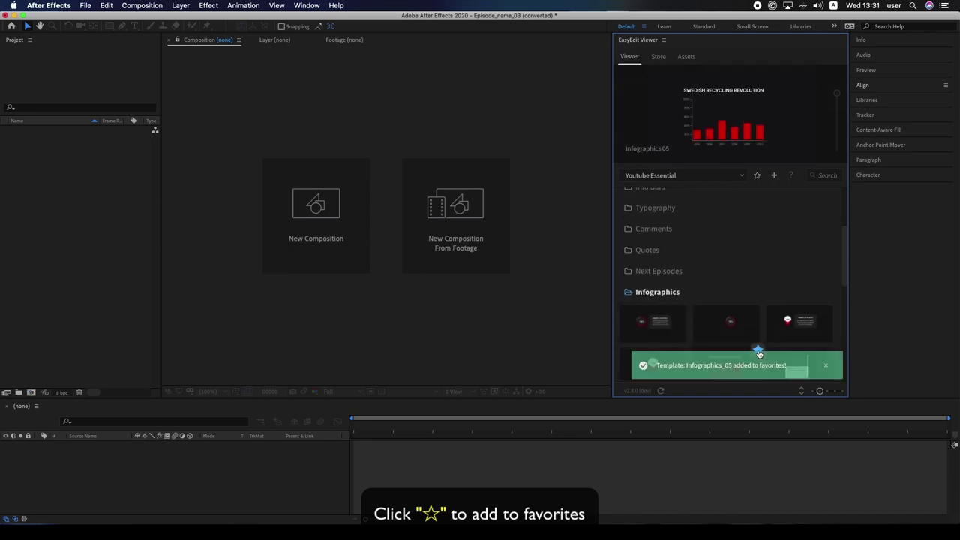
Step: Favorite the Placeholders 02 III and Transition 03 templates
left_click(685, 292)
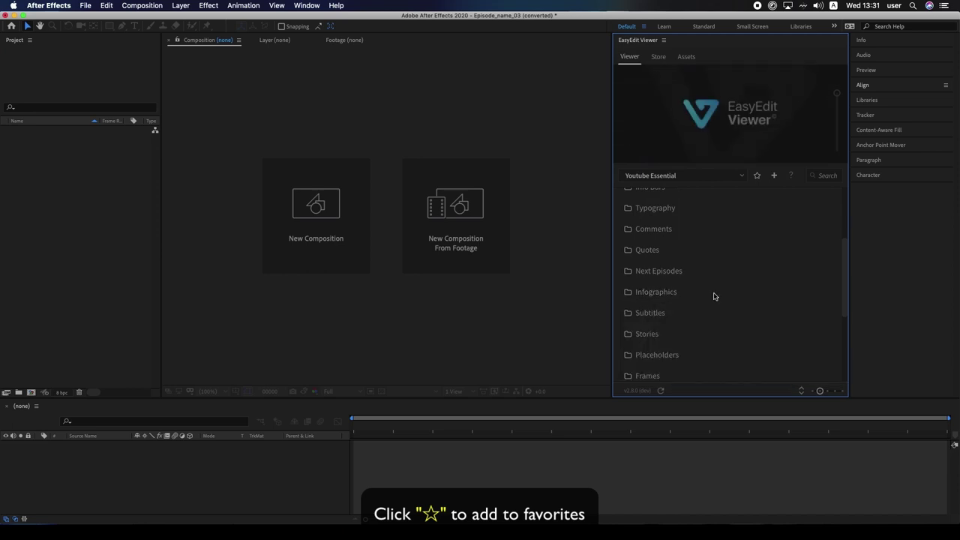
scroll(714, 296, "down", 3)
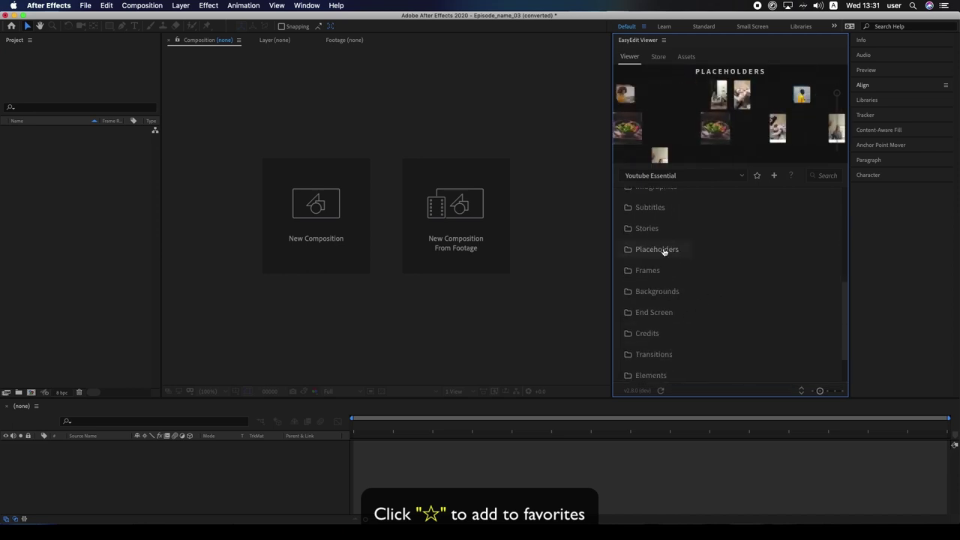
left_click(665, 249)
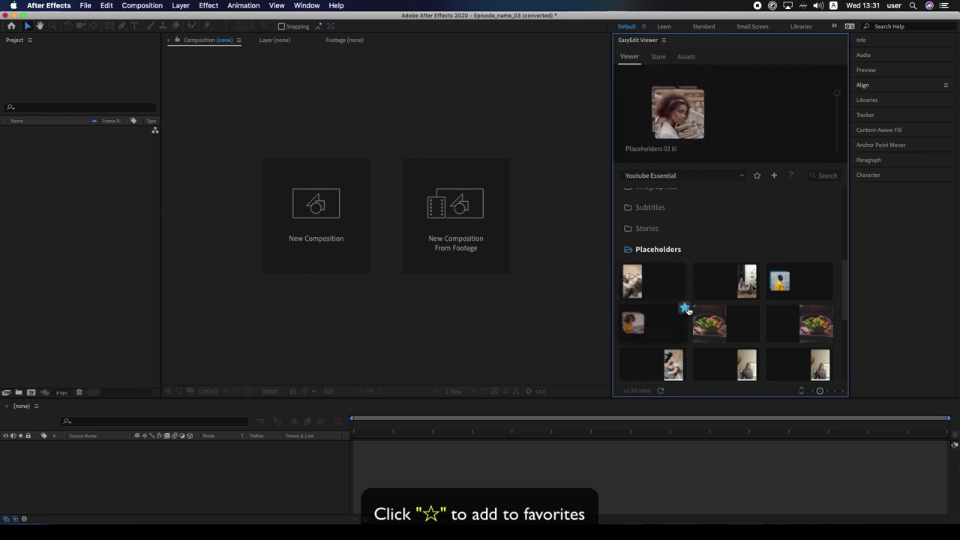
left_click(683, 307)
left_click(675, 255)
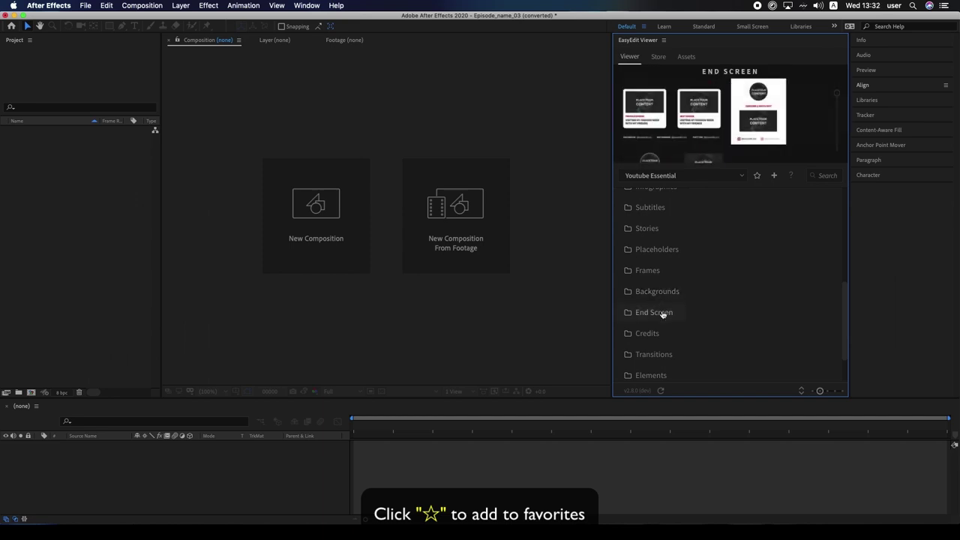
left_click(647, 357)
scroll(647, 359, "down", 3)
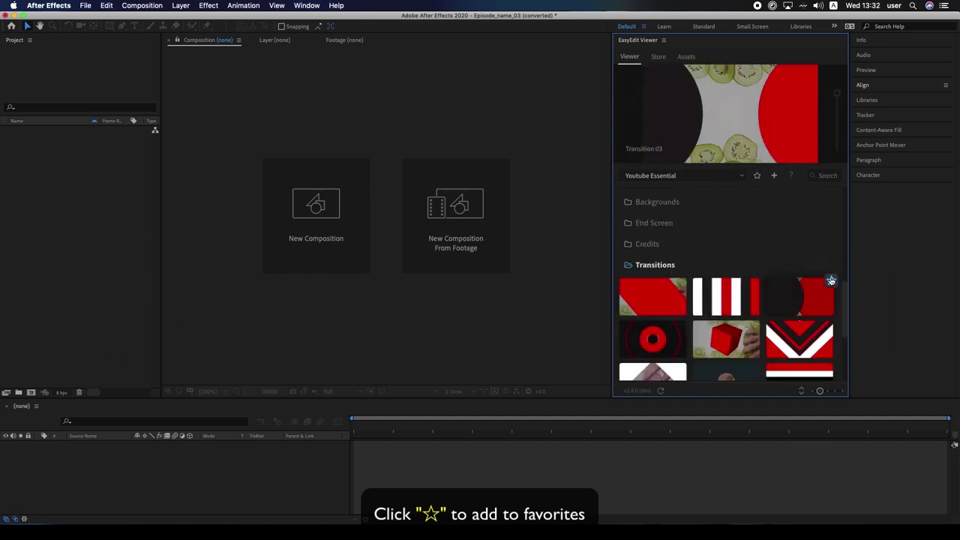
left_click(831, 281)
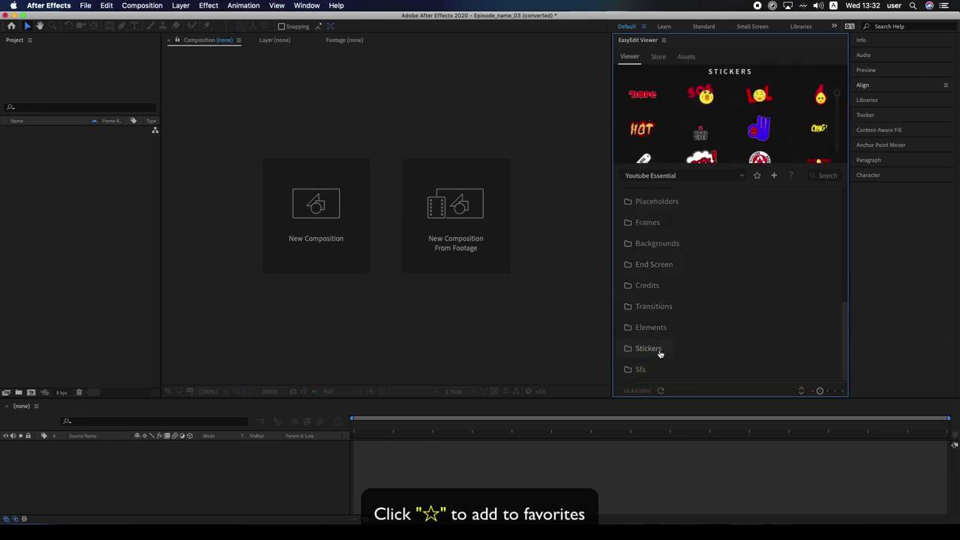
Step: Favorite the Emoji 02 sticker and Sound Fx 017, then show only the favorites
left_click(650, 348)
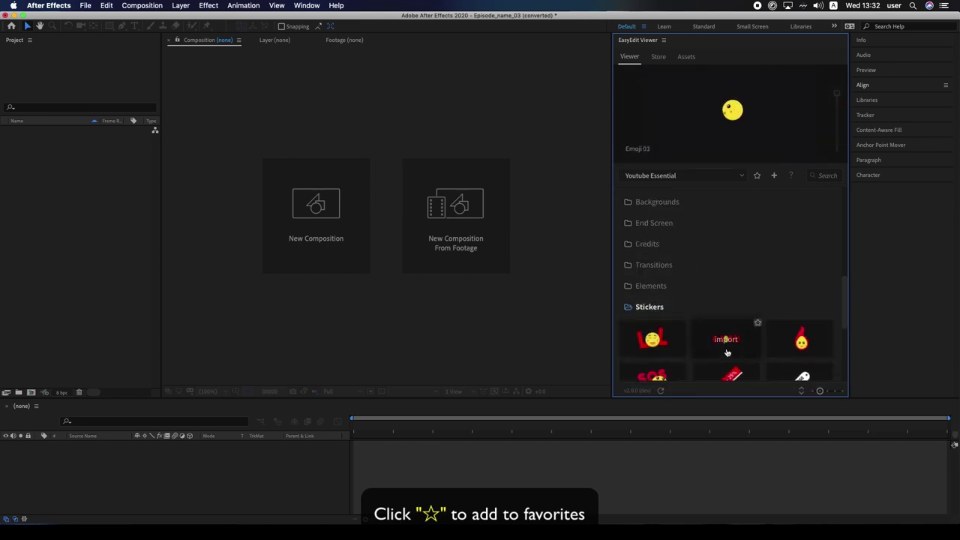
left_click(758, 324)
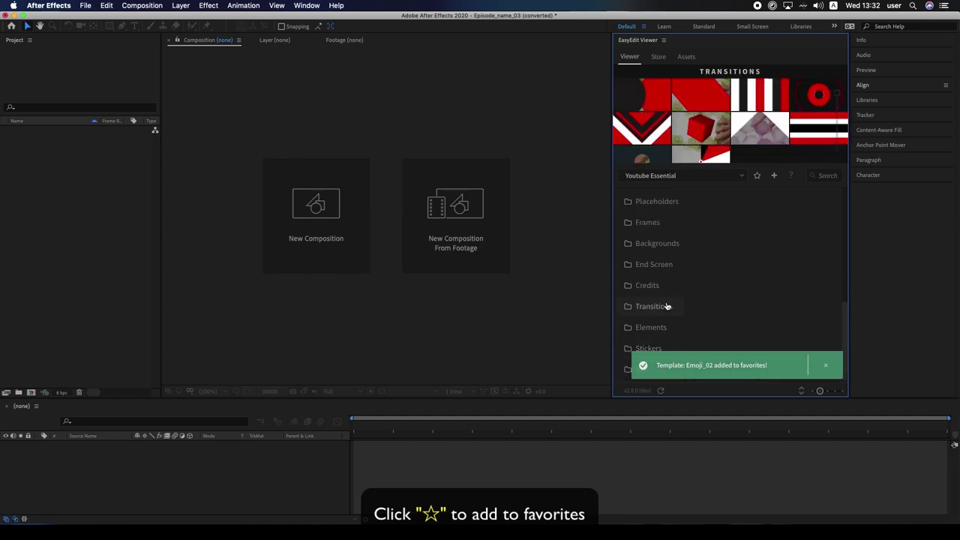
left_click(632, 369)
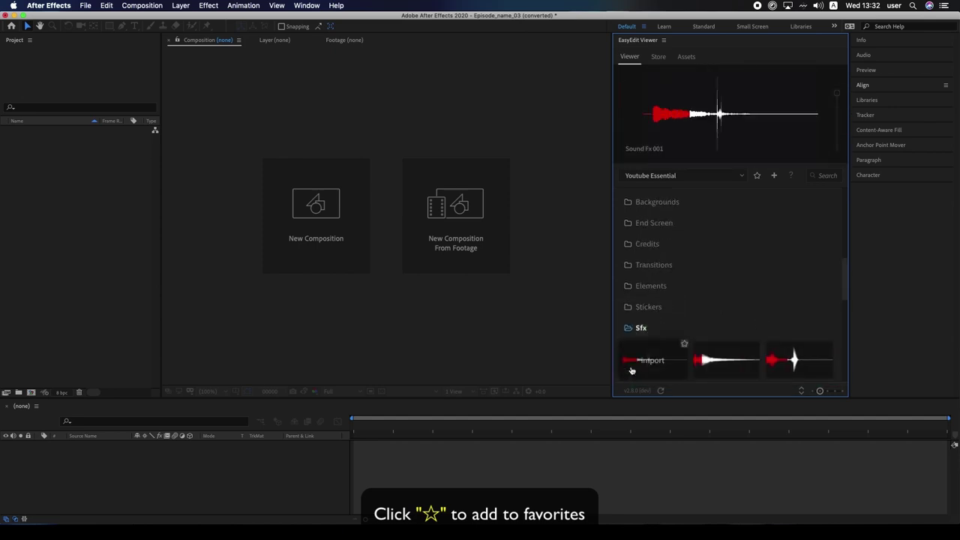
scroll(633, 370, "down", 2)
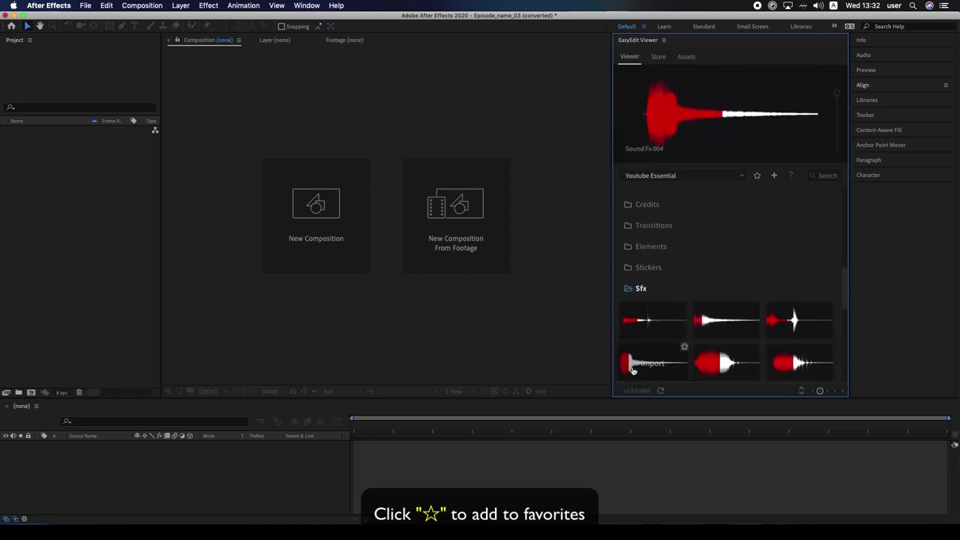
scroll(634, 372, "down", 3)
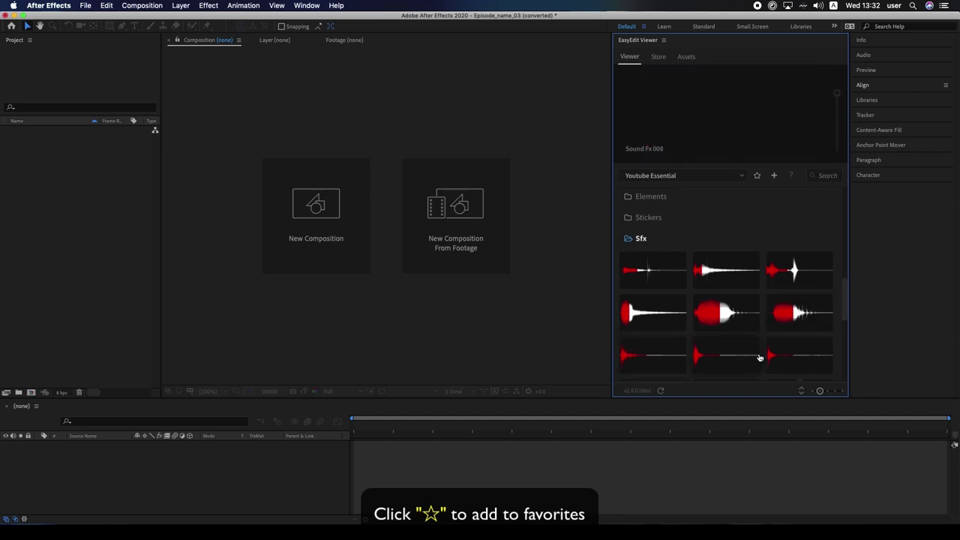
scroll(757, 358, "down", 3)
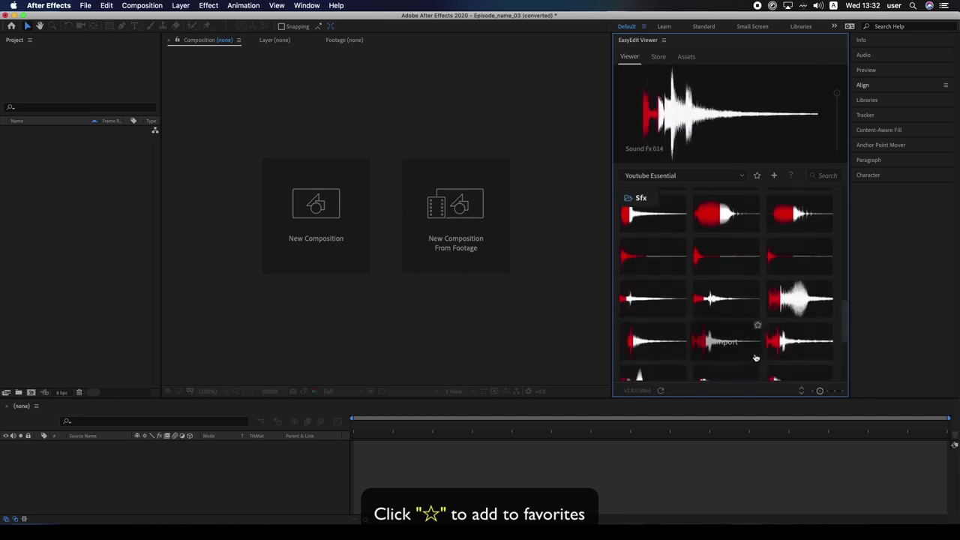
scroll(721, 359, "down", 1)
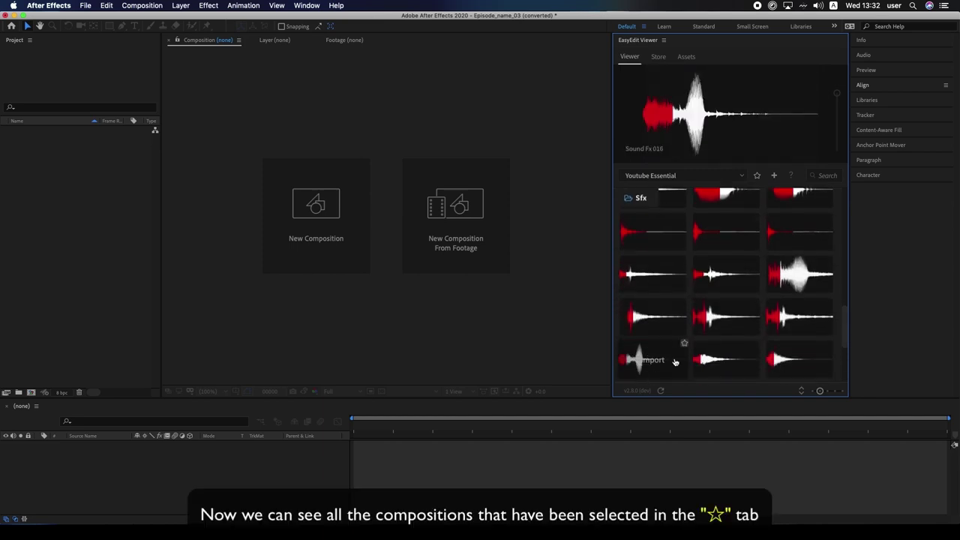
left_click(757, 343)
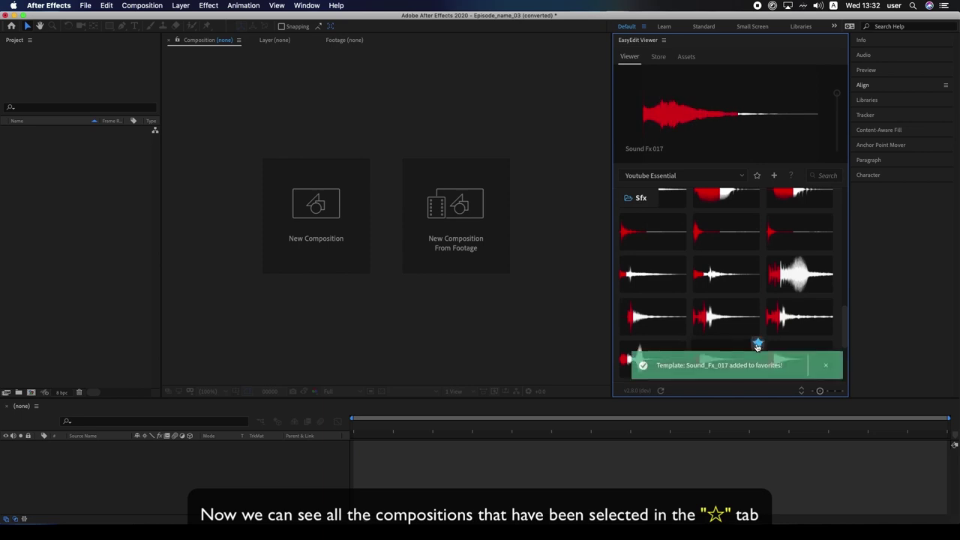
left_click(639, 200)
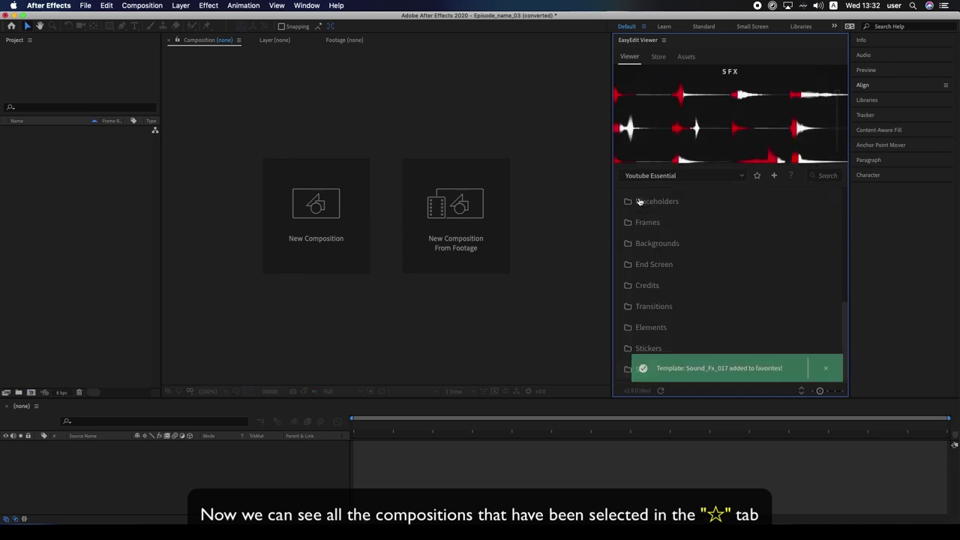
left_click(757, 177)
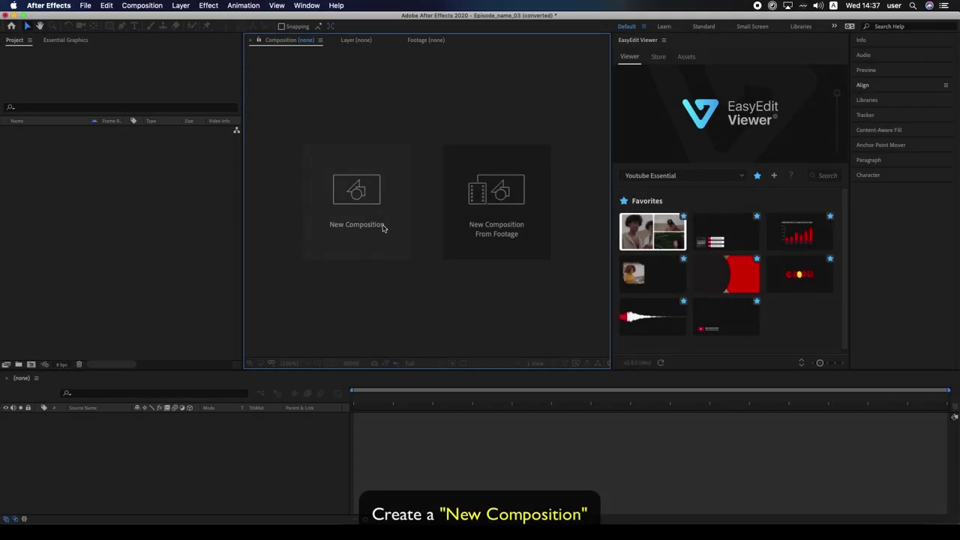
Step: Create Comp 1 at 1920×1080, 30 fps, accepting the default composition settings
left_click(380, 219)
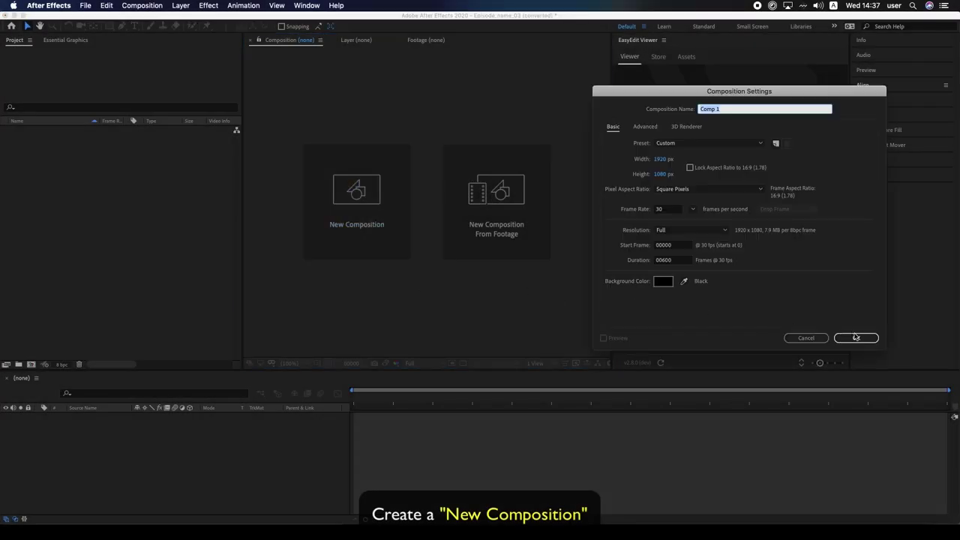
left_click(857, 338)
mouse_move(723, 243)
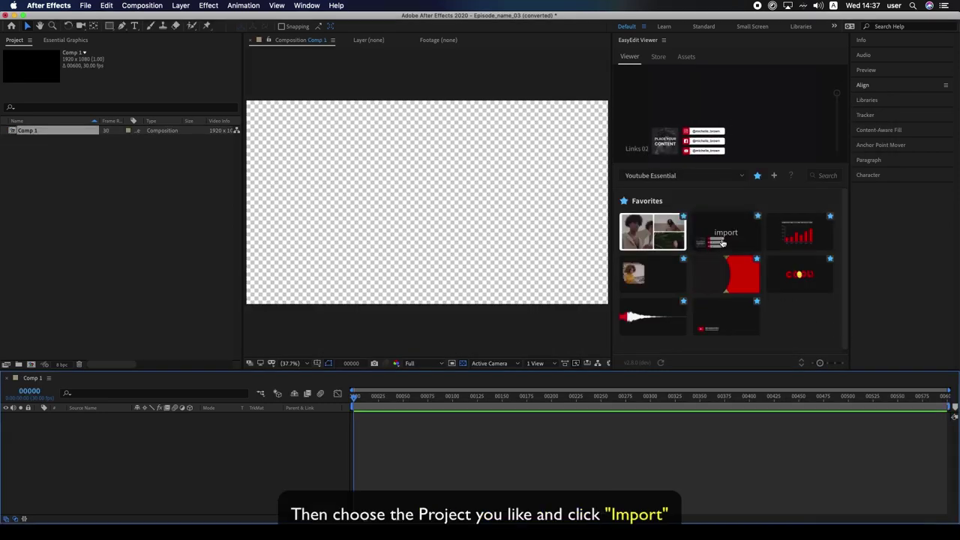
Step: Import Links 02 from Favorites into Comp 1 and scrub the timeline to preview it
left_click(723, 243)
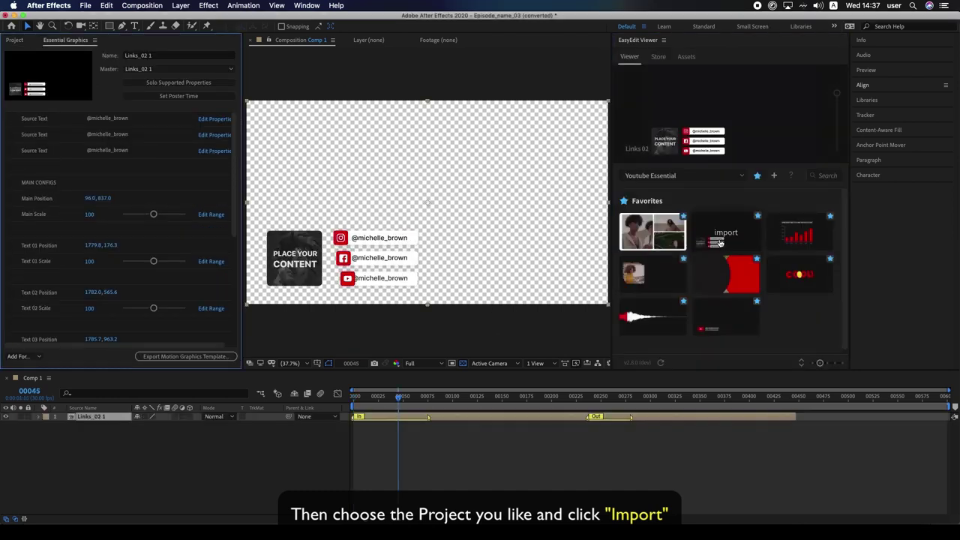
mouse_move(399, 399)
left_mouse_down()
mouse_move(543, 410)
mouse_move(533, 413)
left_mouse_up()
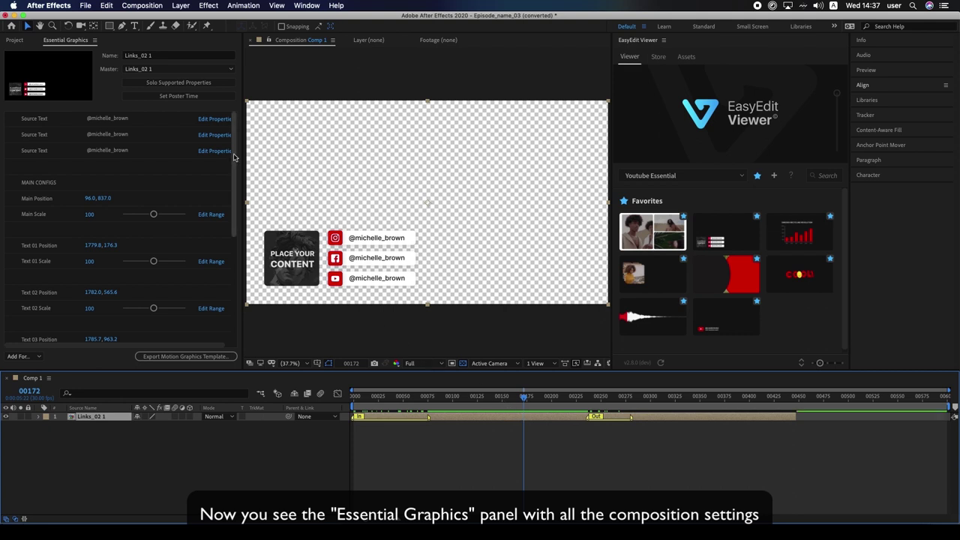
mouse_move(233, 155)
left_mouse_down()
mouse_move(233, 265)
mouse_move(243, 154)
left_mouse_up()
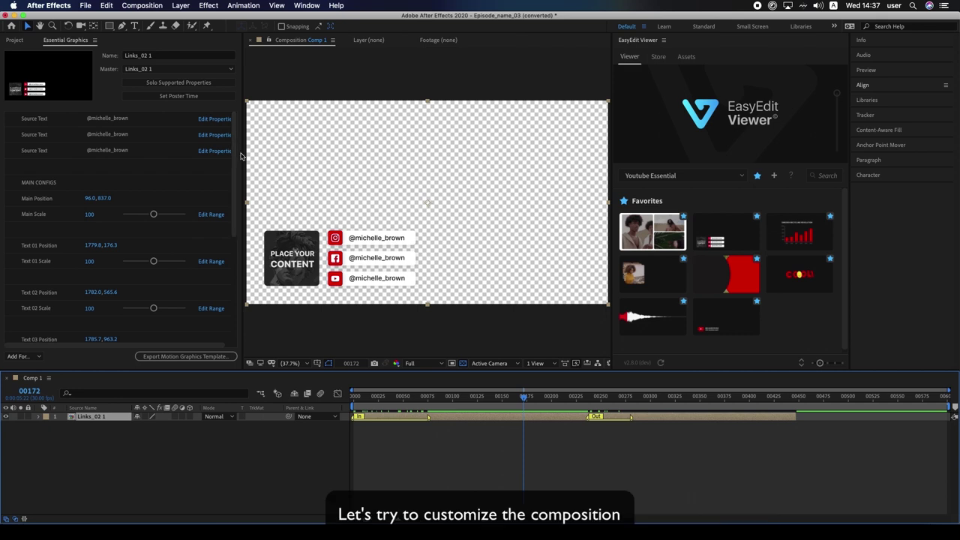
Step: Enter a new social handle into all three Links_02 text fields
left_click(131, 120)
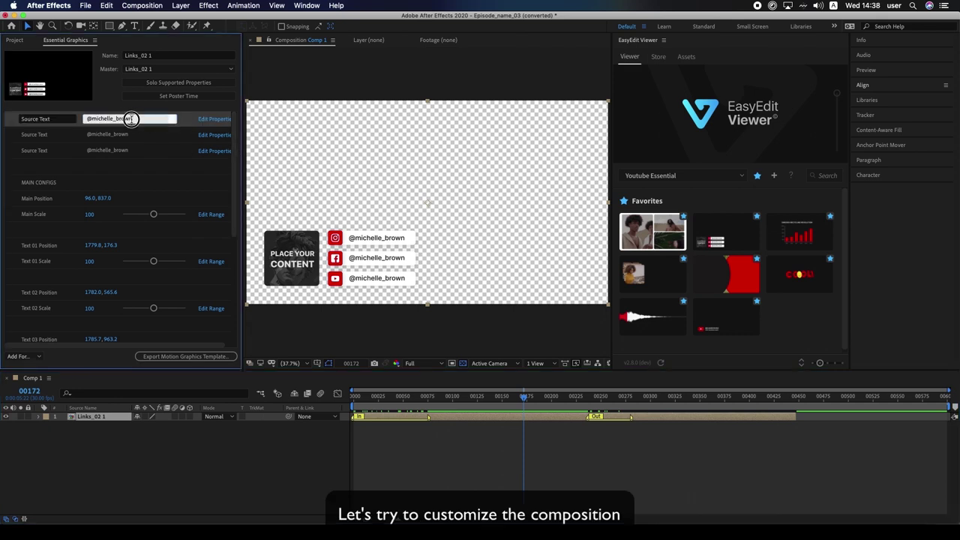
type("@sofia_")
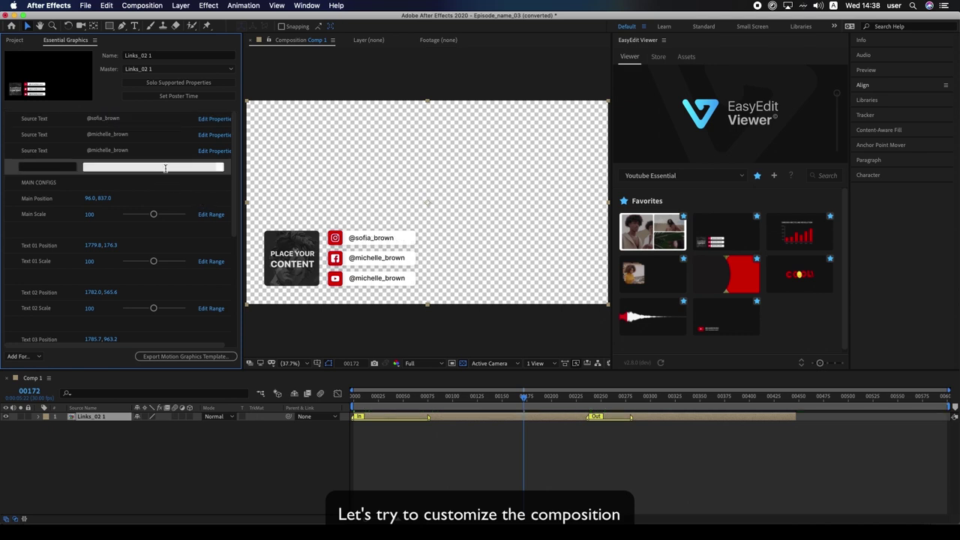
left_click(112, 134)
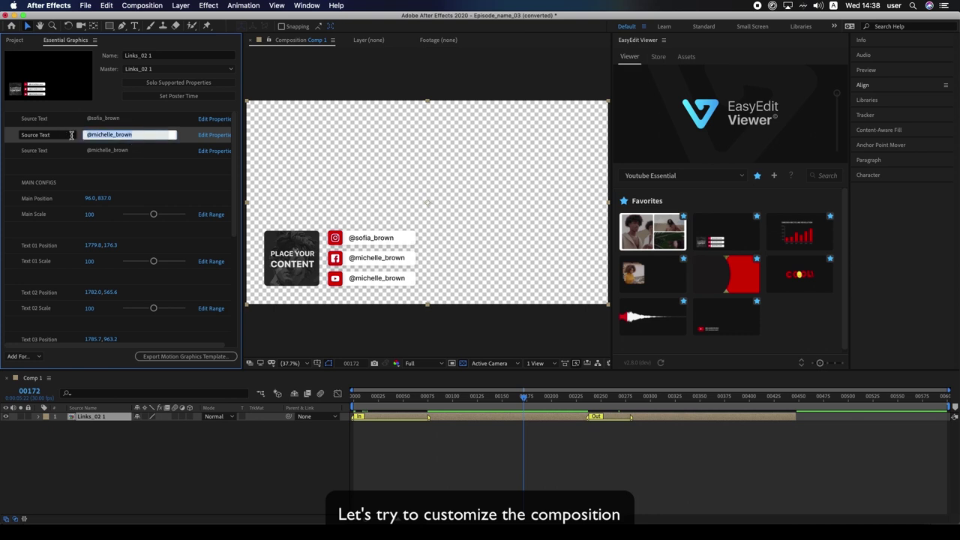
key("ctrl+v")
key("Tab")
key("ctrl+v")
key("Tab")
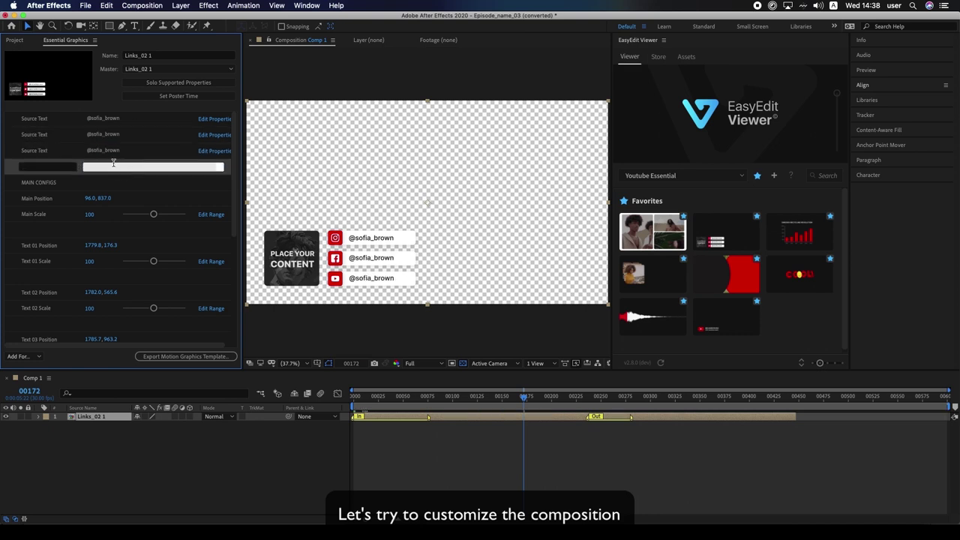
scroll(113, 163, "down", 2)
Step: Scale the lower third to 70 and set Text 01–03 Position x to 1862
left_click(94, 154)
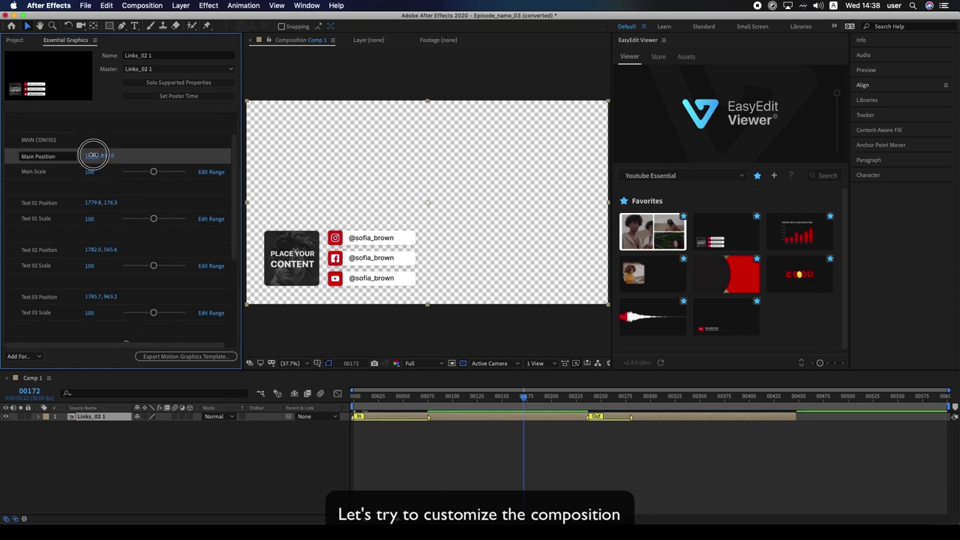
left_click_drag(147, 172, 142, 174)
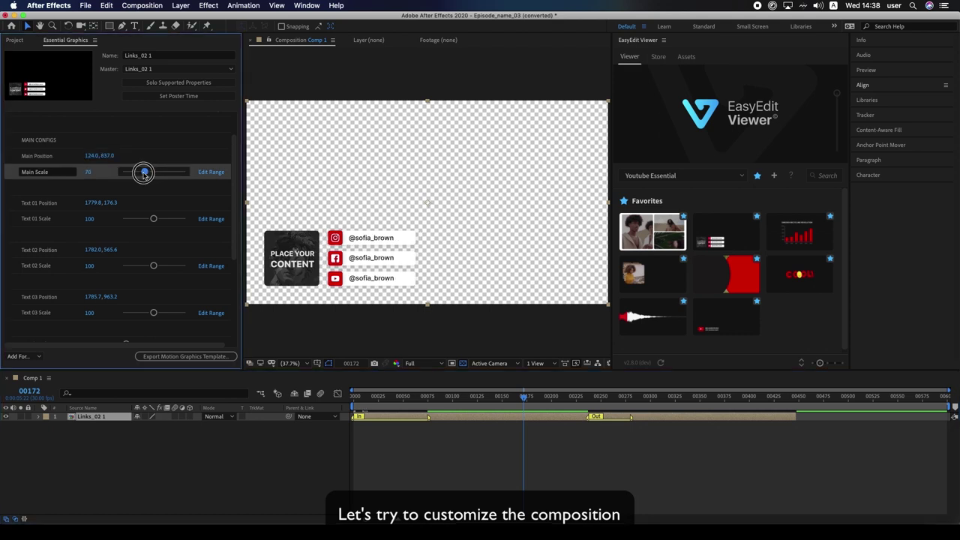
left_click_drag(232, 152, 232, 171)
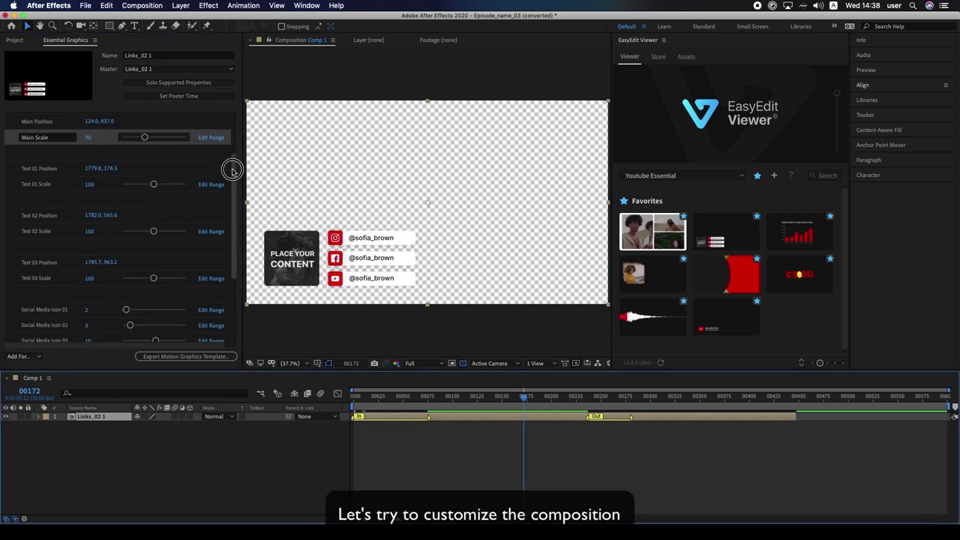
left_click_drag(96, 170, 96, 170)
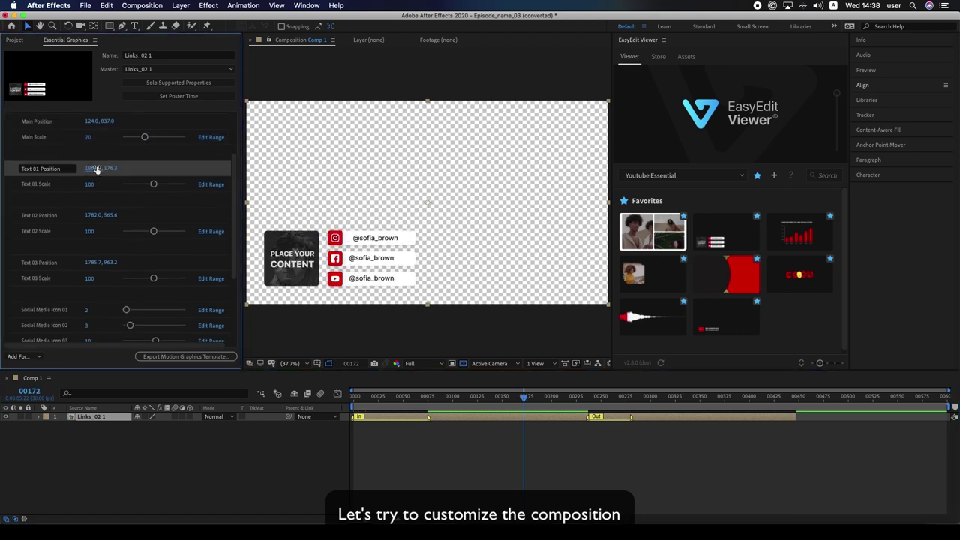
left_click(90, 214)
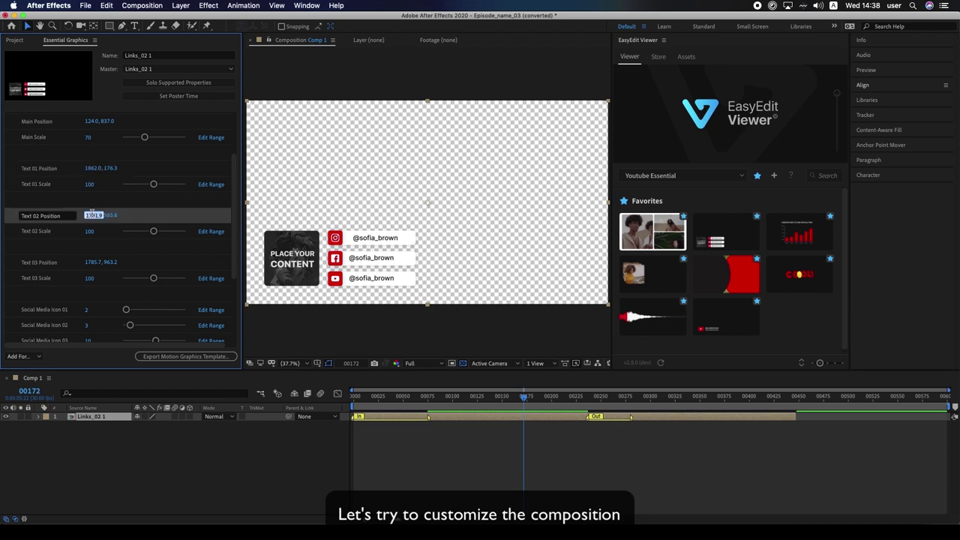
type("1862")
left_click(89, 262)
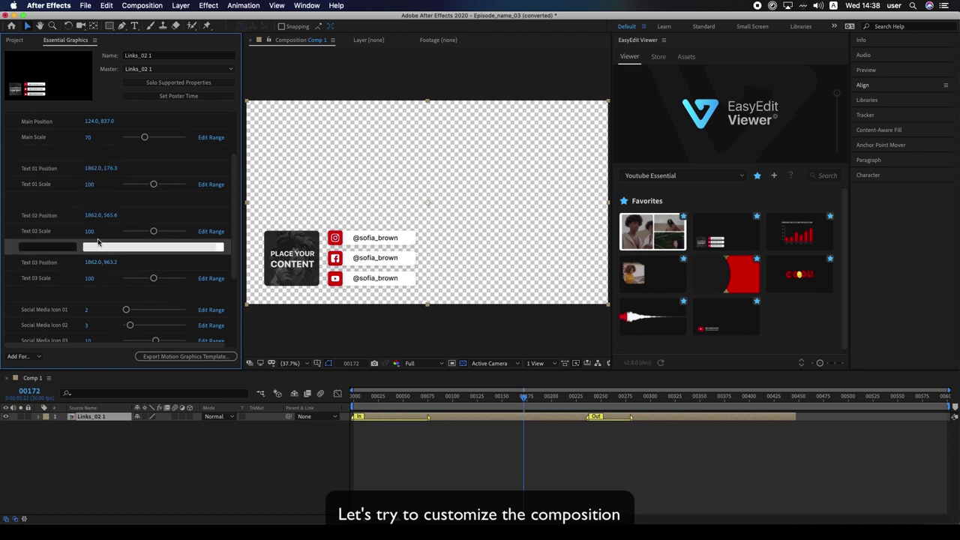
Step: Set the third text's scale to 105
left_click_drag(153, 278, 155, 279)
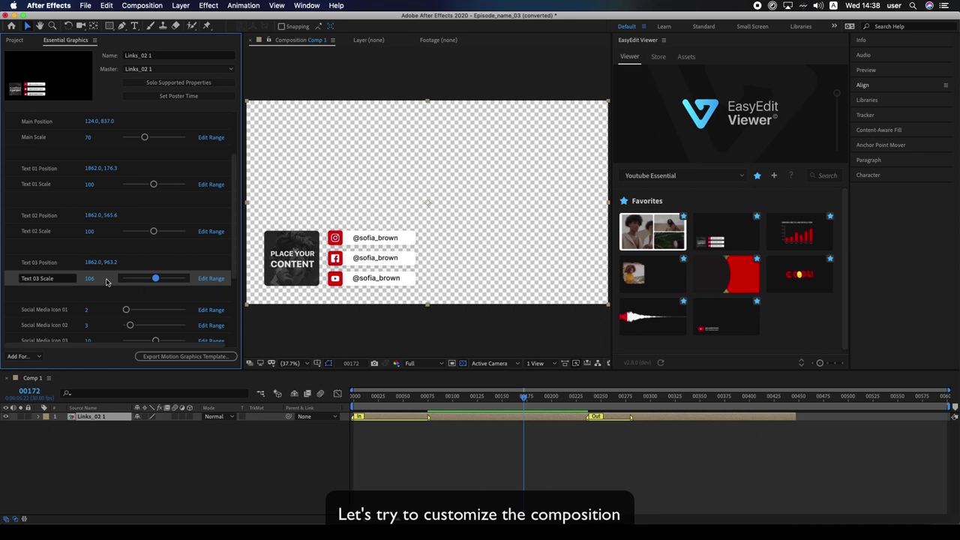
left_click(90, 278)
type("110")
key("Return")
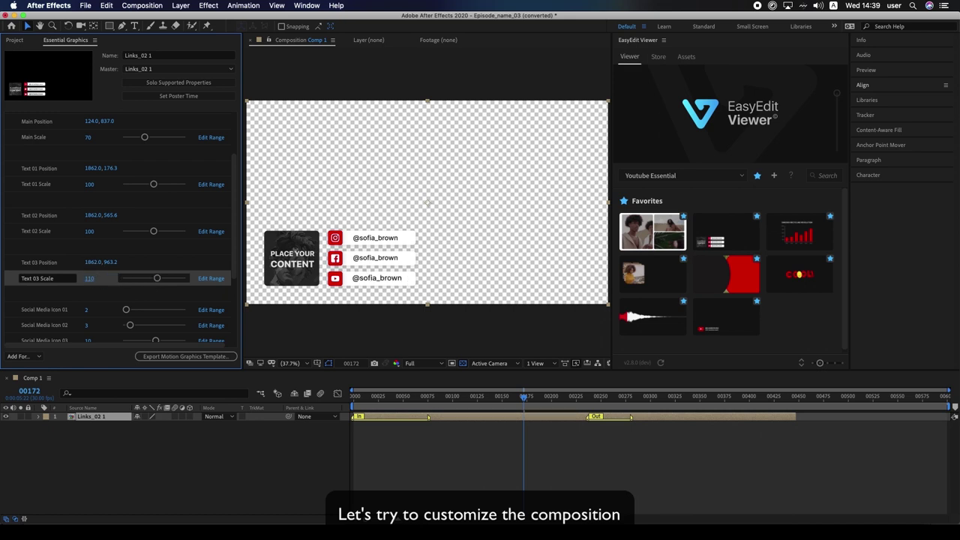
left_click(89, 278)
type("105")
key("Return")
Step: Set the first and second text scales to 105 and switch the social icons to 16, 8 and 4
left_click(90, 278)
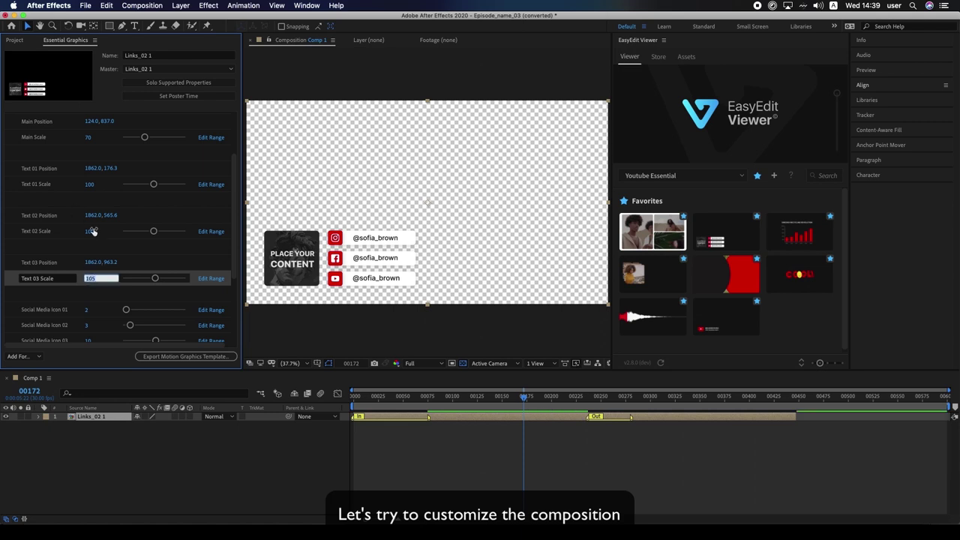
left_click(89, 231)
type("105")
left_click(90, 184)
type("105")
left_click(87, 198)
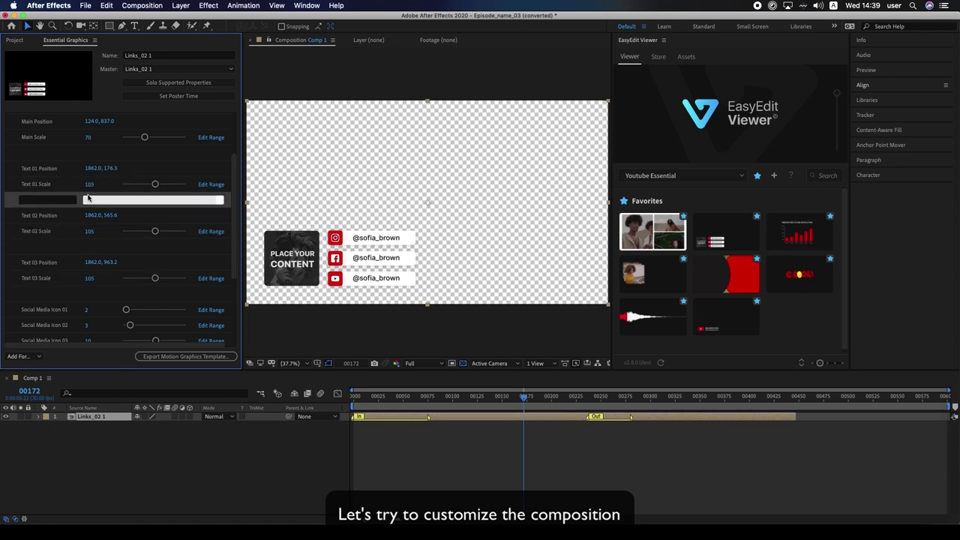
left_click_drag(234, 188, 234, 229)
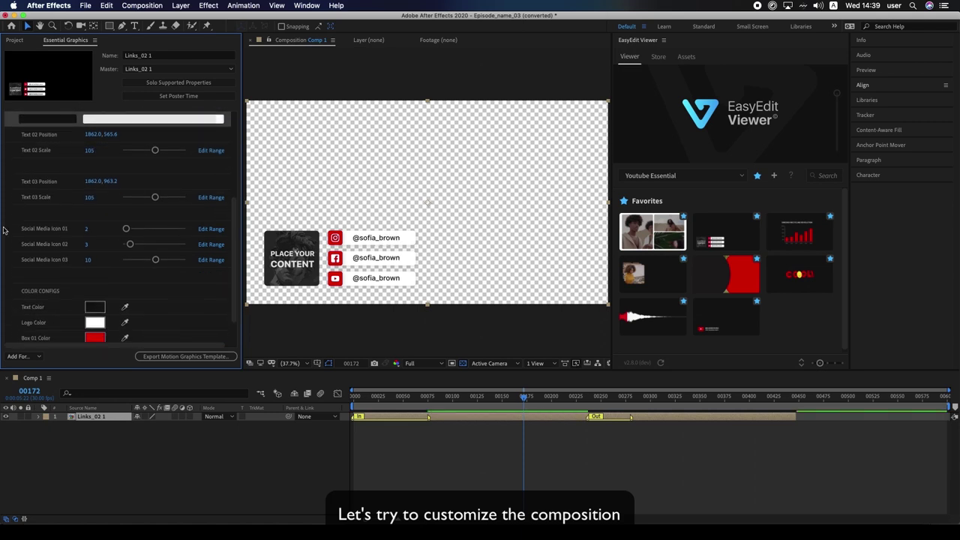
mouse_move(125, 229)
left_mouse_down()
mouse_move(151, 232)
mouse_move(147, 244)
mouse_move(178, 259)
left_mouse_up()
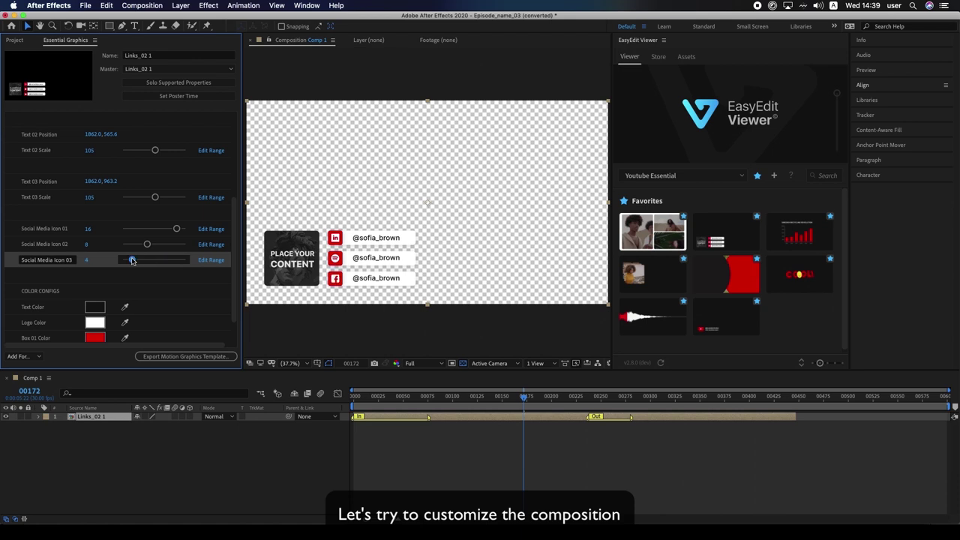
scroll(225, 248, "down", 2)
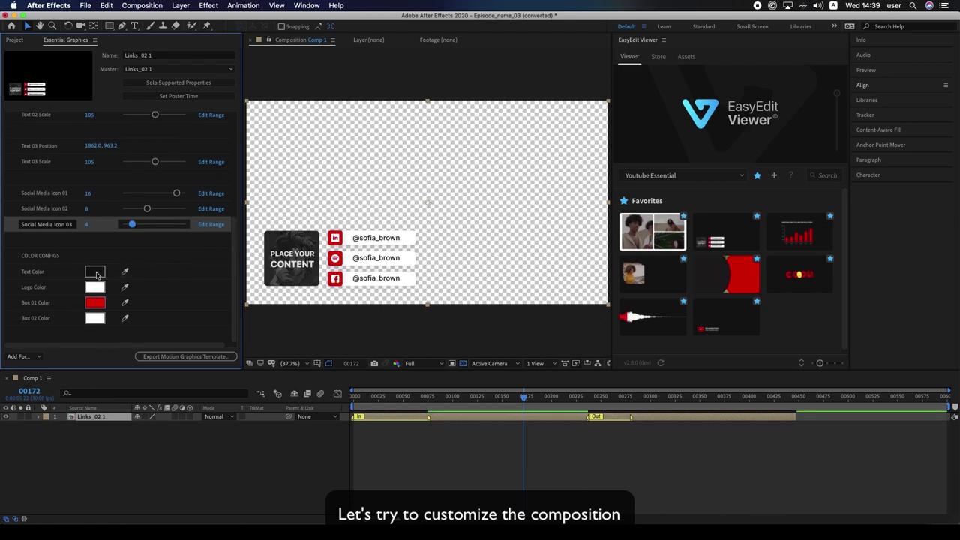
Step: Set both the Logo Color and Box 02 Color of Links_02 to red
left_click(95, 287)
left_click(357, 384)
left_click(451, 375)
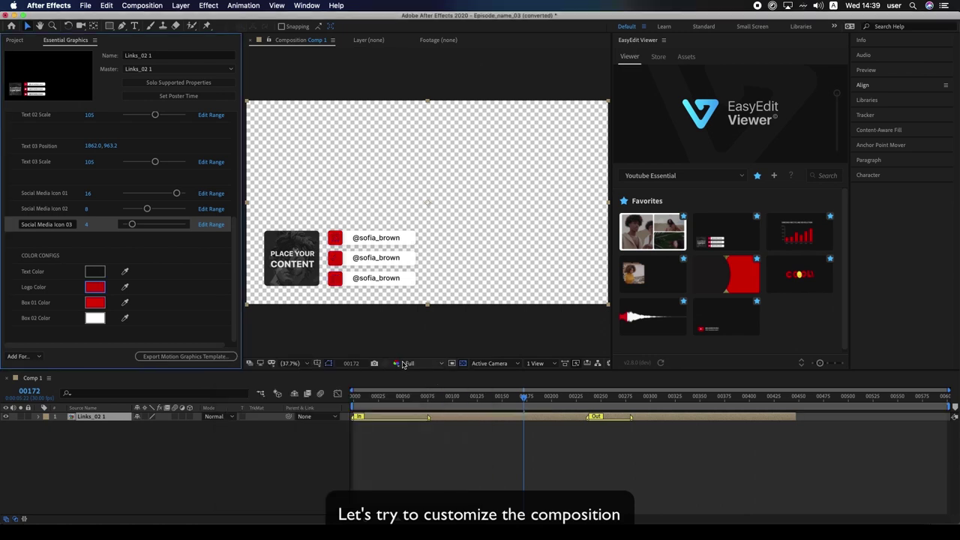
left_click(94, 318)
left_click(349, 389)
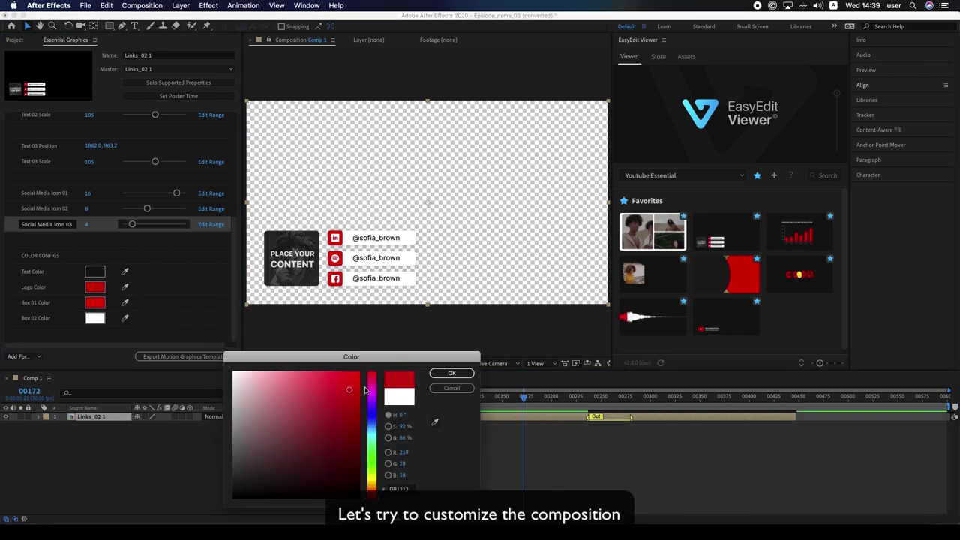
left_click(440, 372)
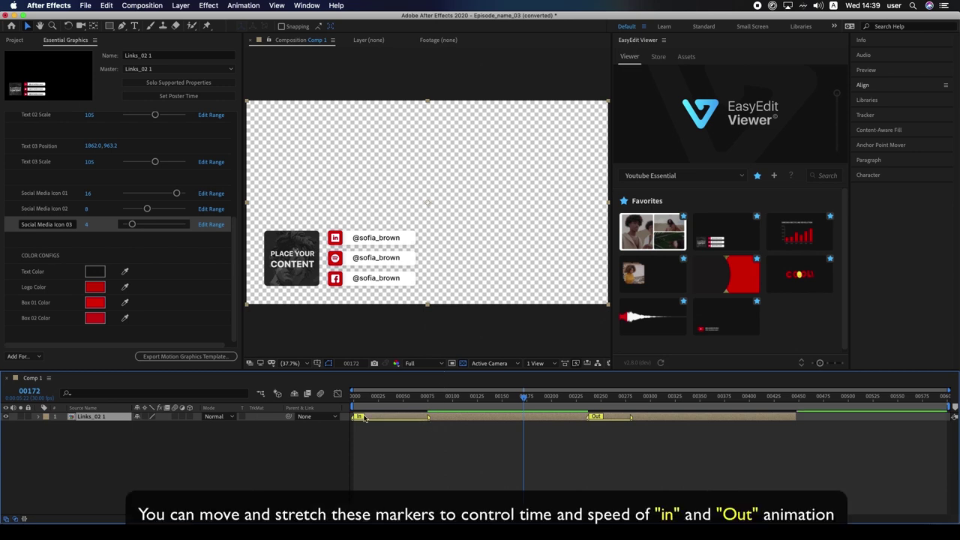
Step: Shorten the In animation, preview it, and move the Out marker to about frame 100
left_click(429, 400)
left_click(422, 417)
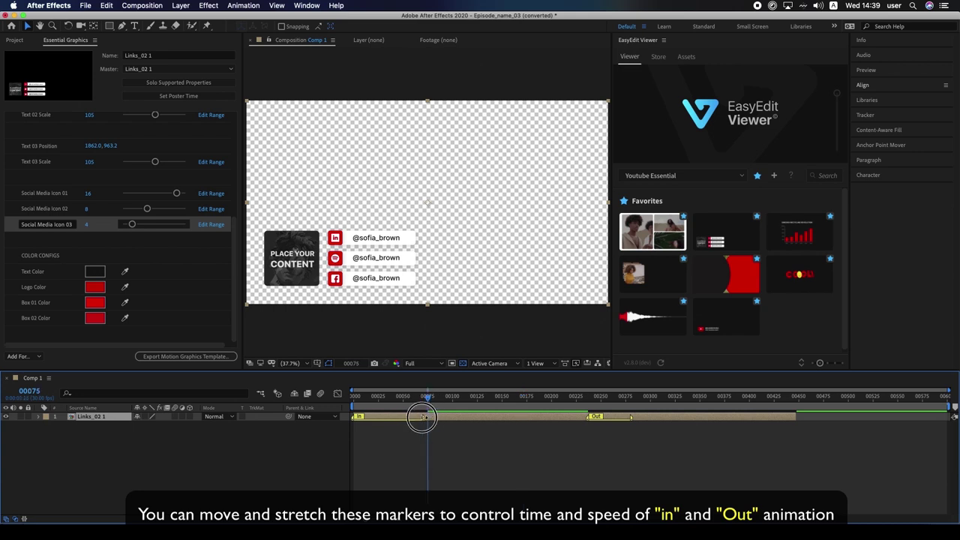
left_click_drag(422, 417, 401, 419)
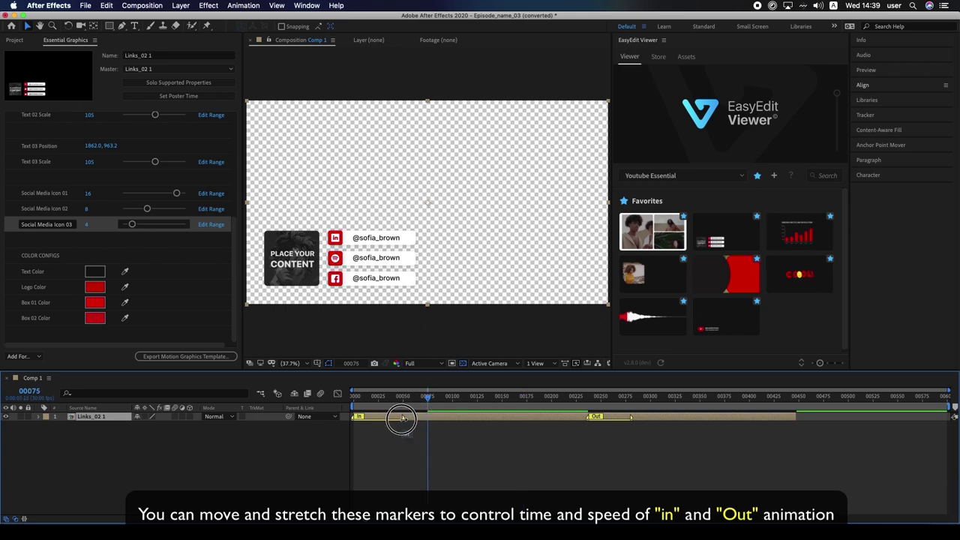
left_click_drag(427, 398, 347, 400)
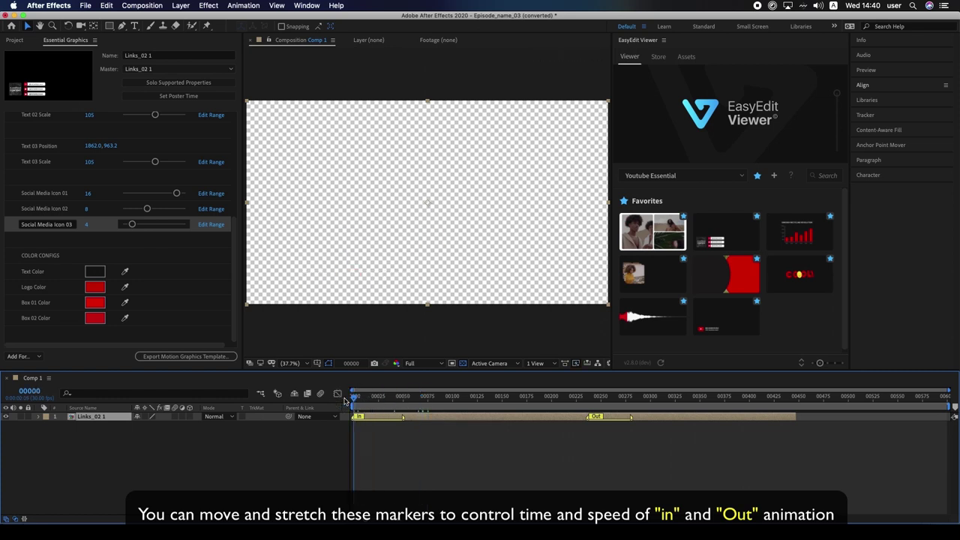
key("space")
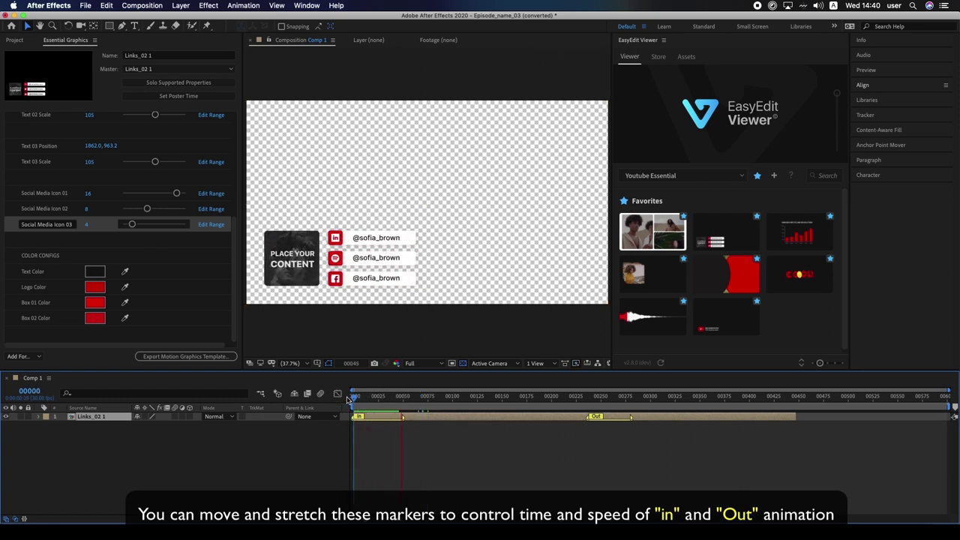
key("space")
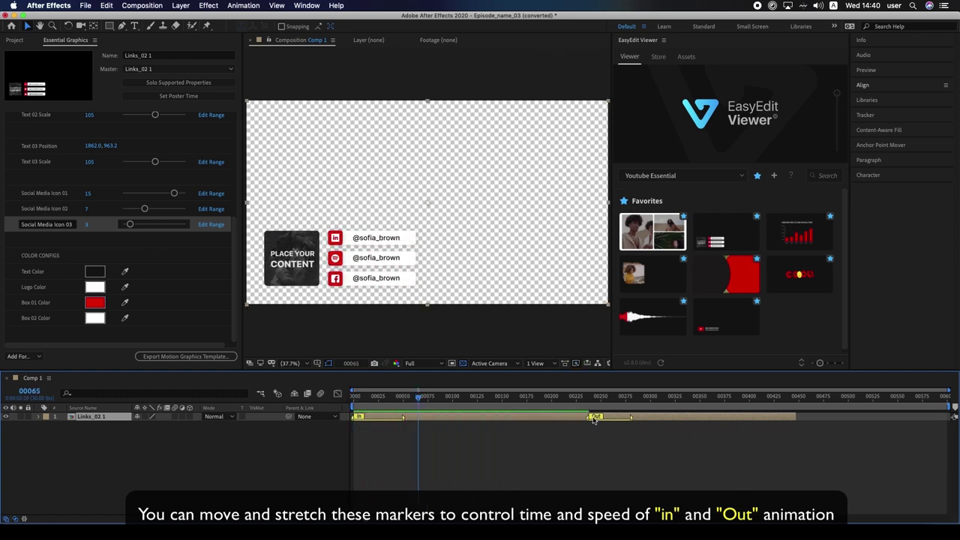
left_click_drag(594, 419, 453, 417)
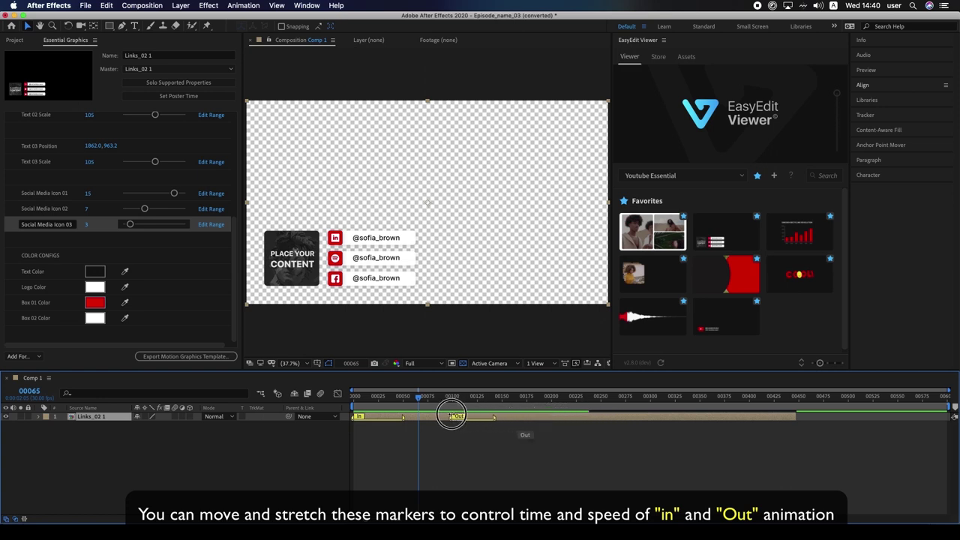
left_click(439, 396)
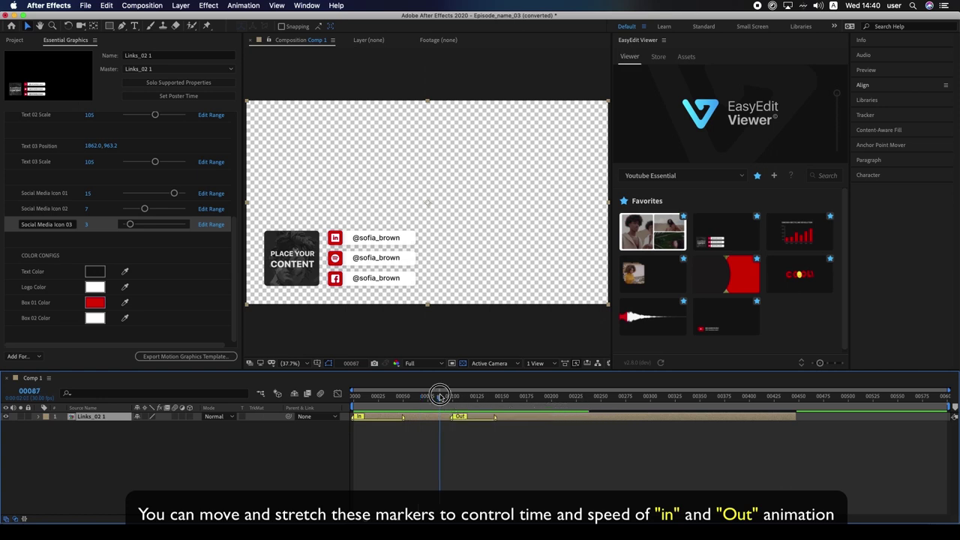
left_click_drag(440, 396, 424, 402)
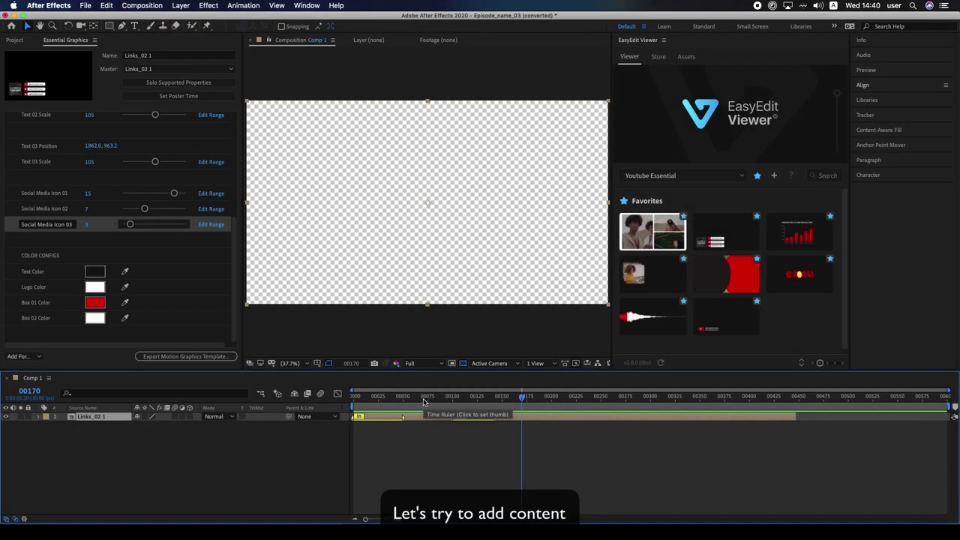
Step: Open the Placeholder composition inside Links_02 1 at frame 76
left_click(428, 399)
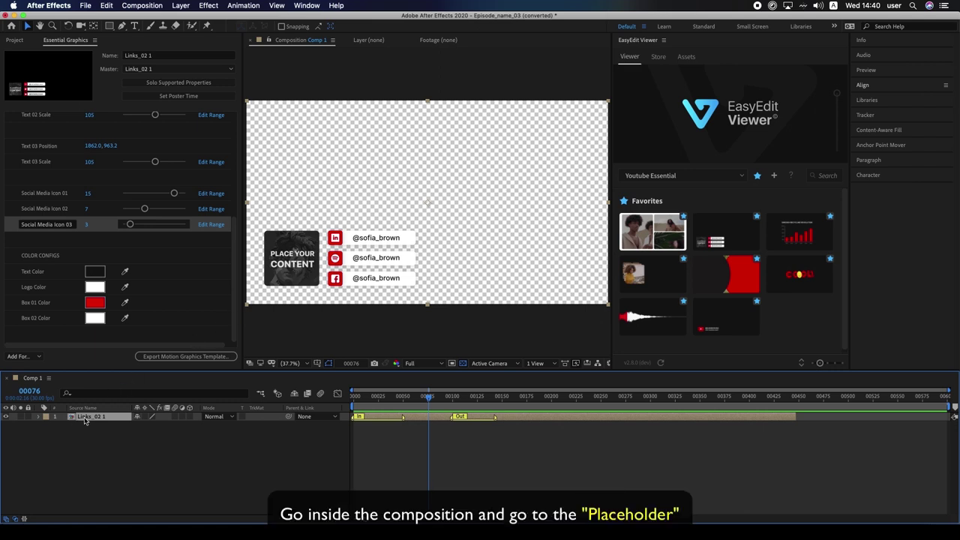
double_click(85, 418)
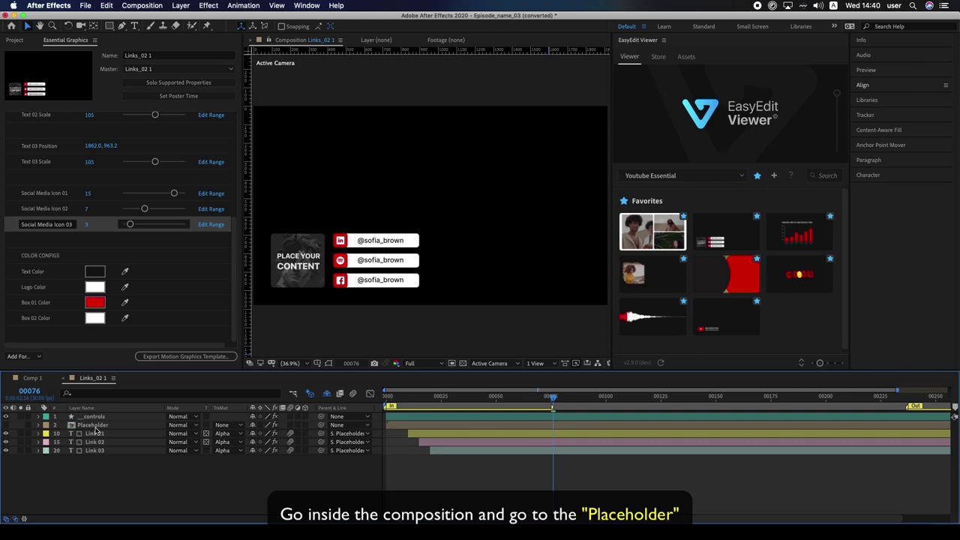
left_click(94, 426)
double_click(95, 426)
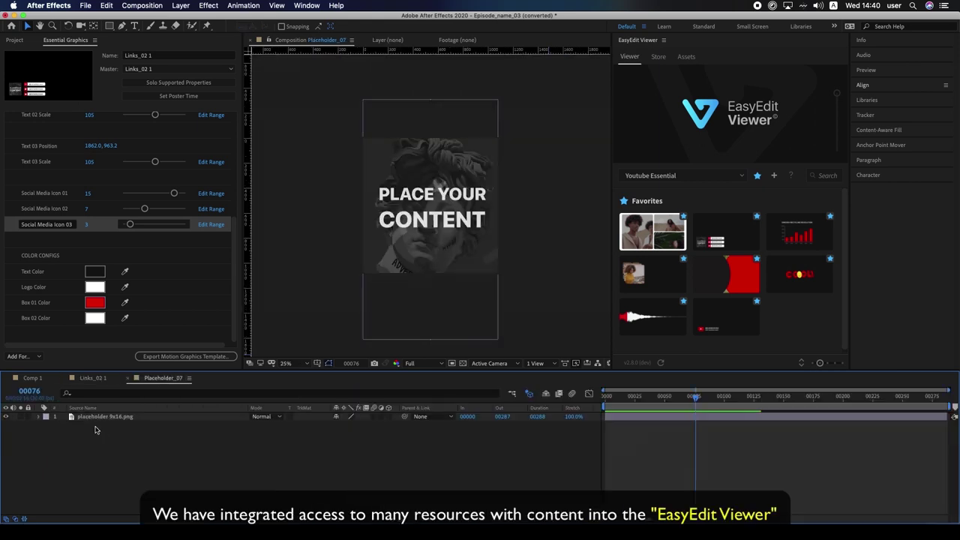
Step: View the preview at 50% and launch the EasyEdit Assets GIF library
left_click(285, 363)
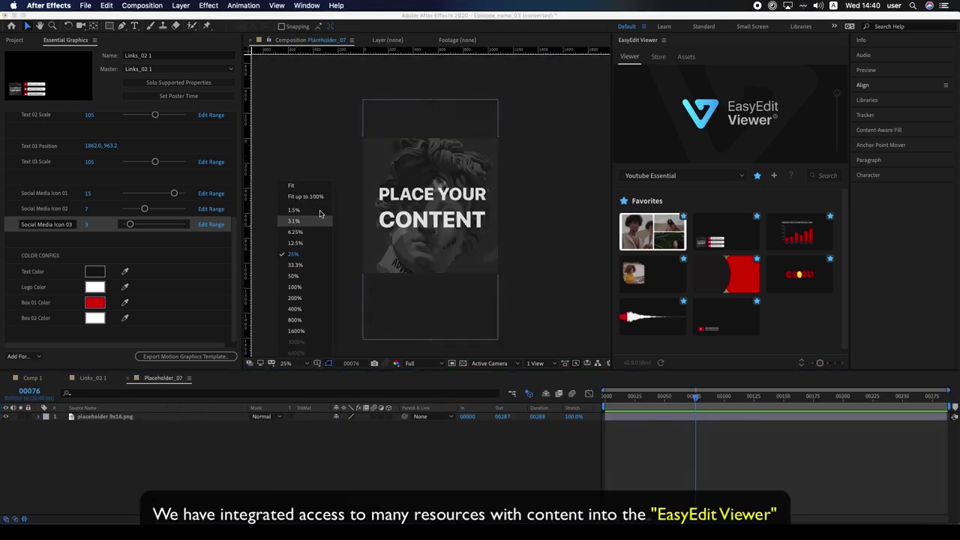
left_click(300, 197)
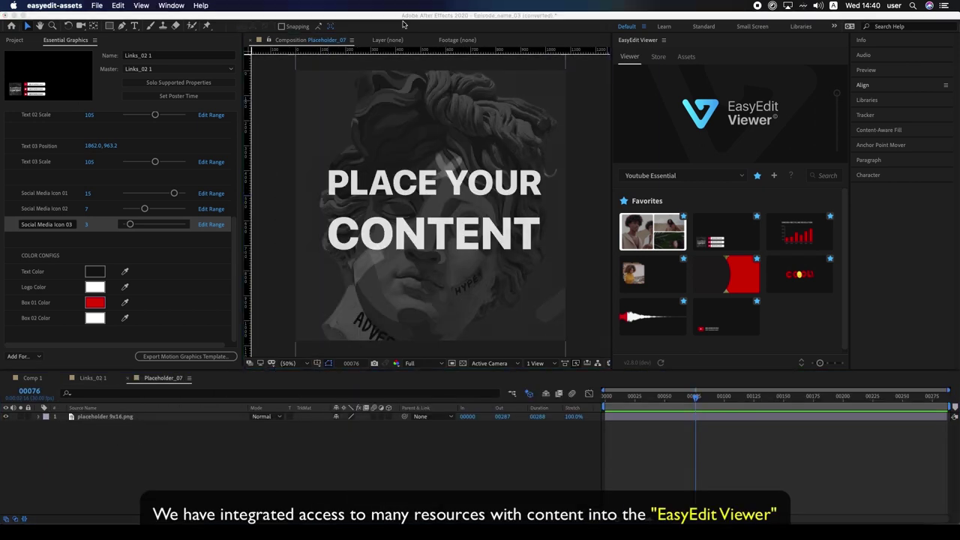
left_click(684, 62)
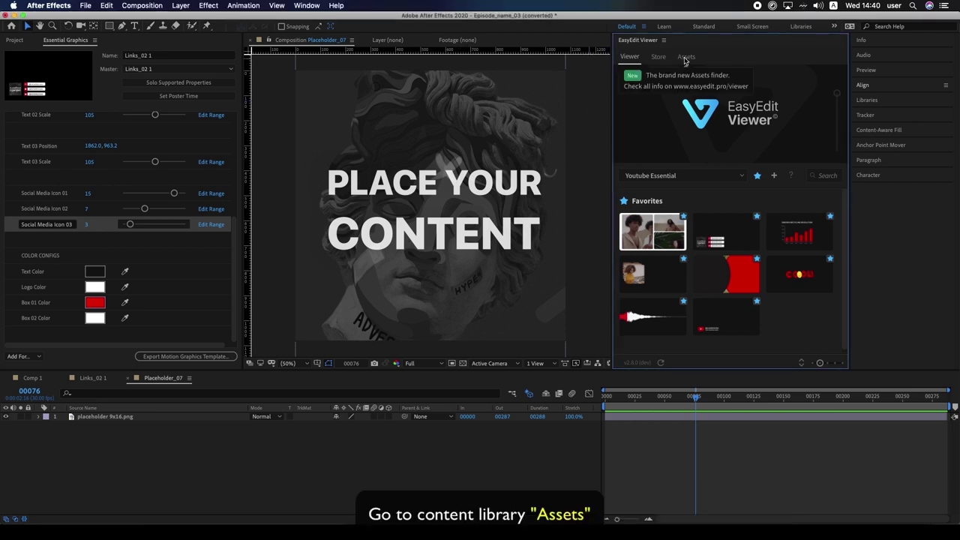
left_click(685, 60)
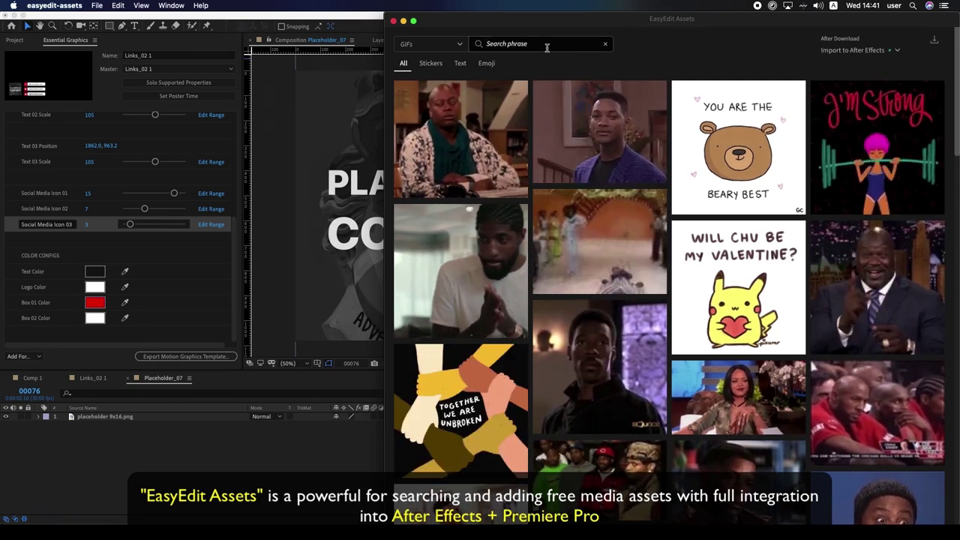
Step: Search Pexels for 'fashion' images and import the photo of the woman by the yellow car
left_click(547, 47)
type("fashion")
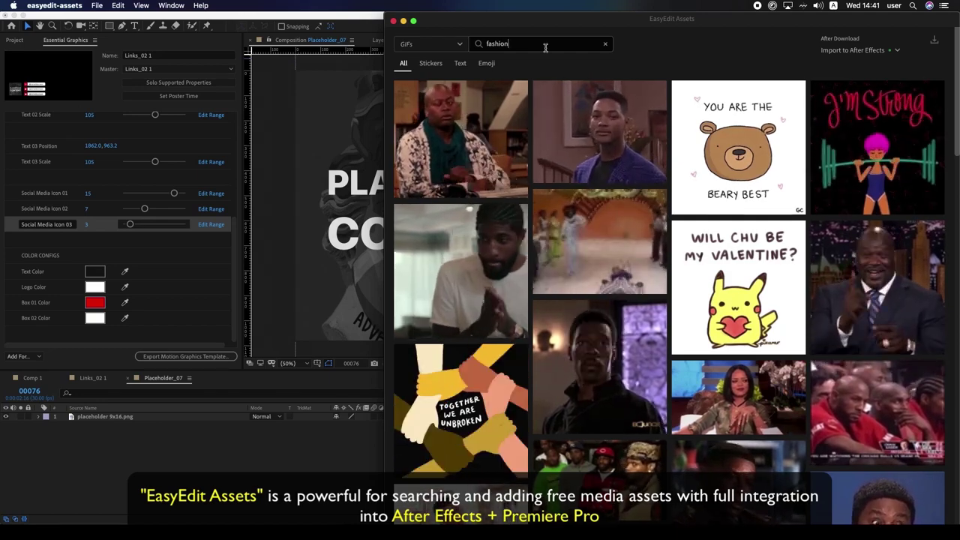
key("Return")
left_click(460, 45)
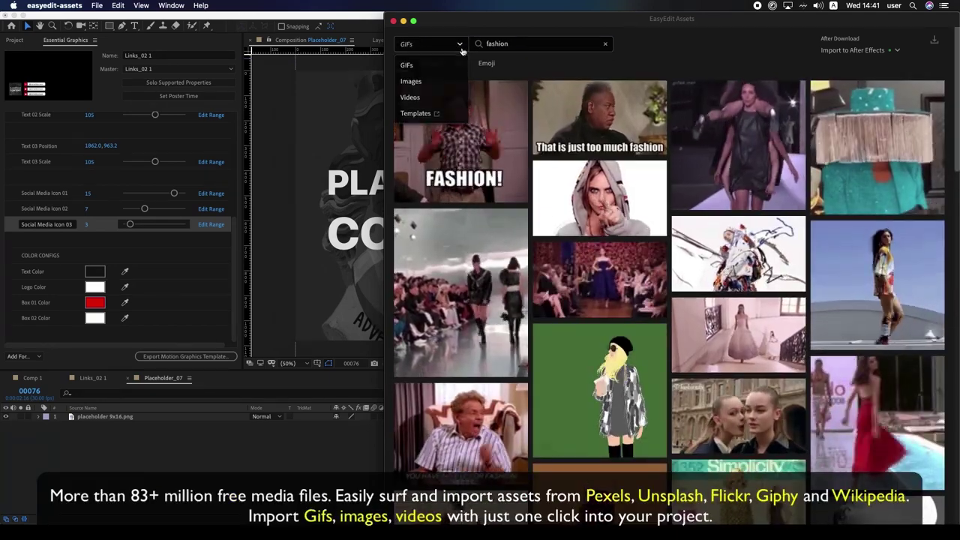
left_click(410, 82)
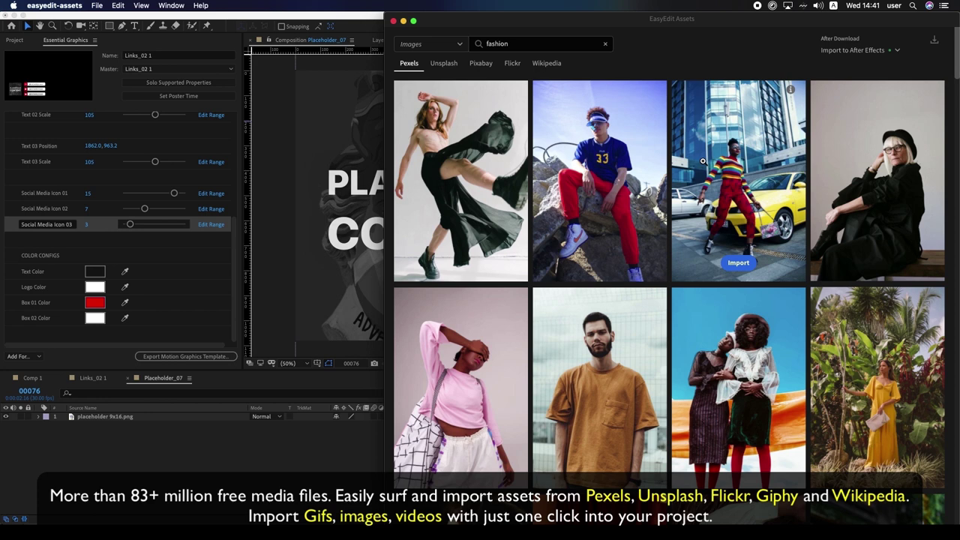
left_click(736, 264)
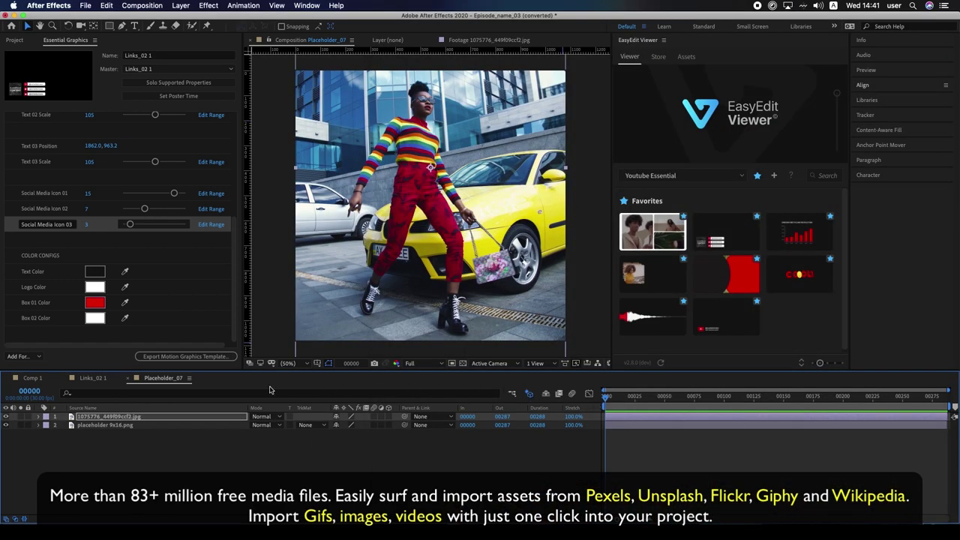
Step: Preview the Links_02 1 lower third with the yellow-car photo in its placeholder
left_click(104, 382)
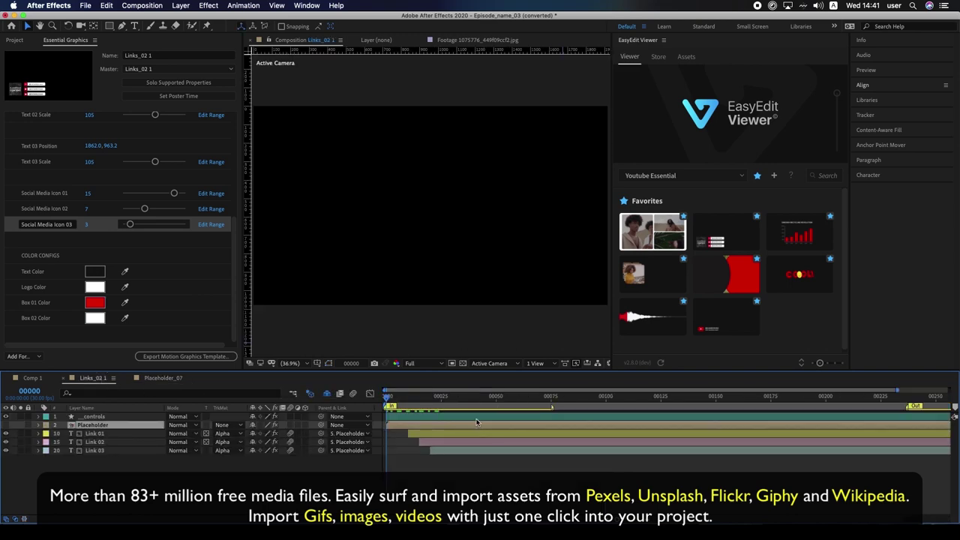
key("space")
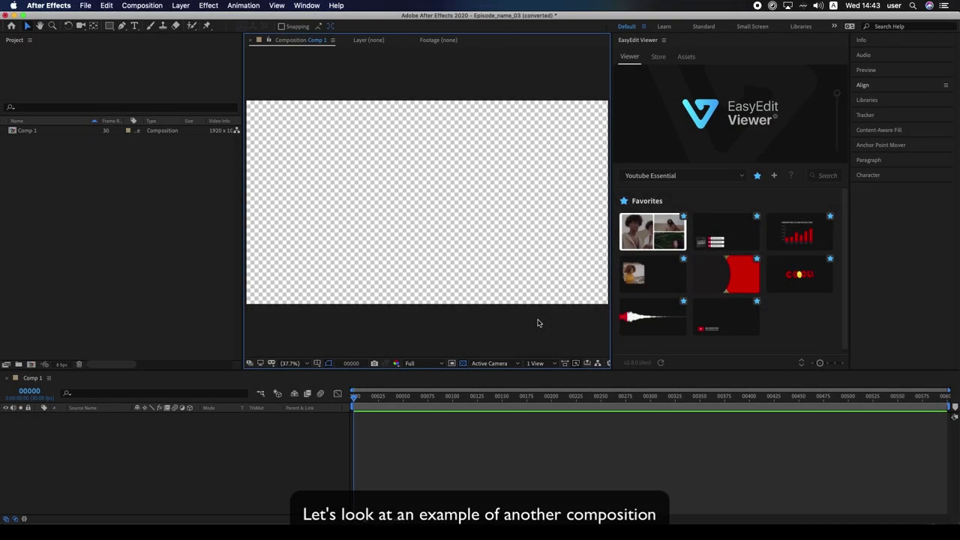
Step: Load the Opener 03 favorite into Comp 1 and scrub through its animation
mouse_move(643, 241)
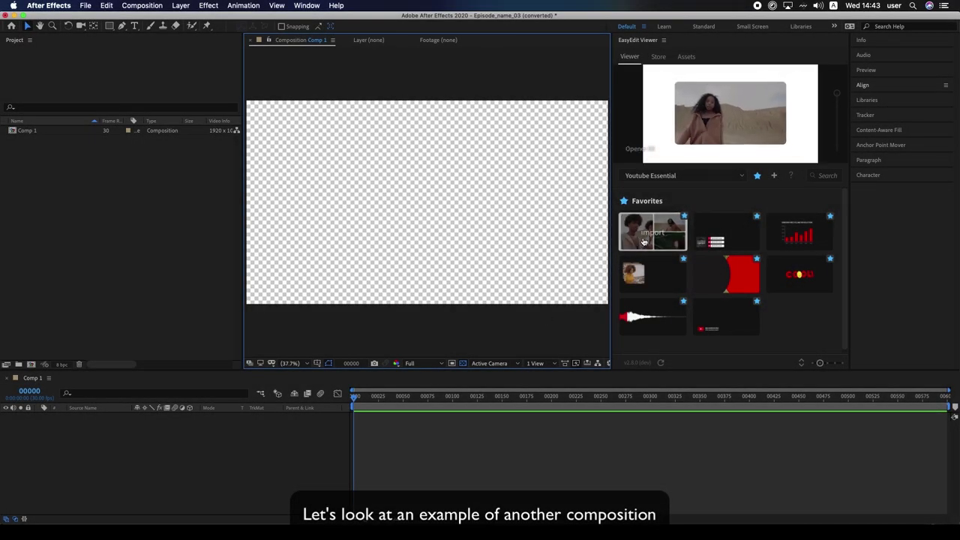
left_click(643, 242)
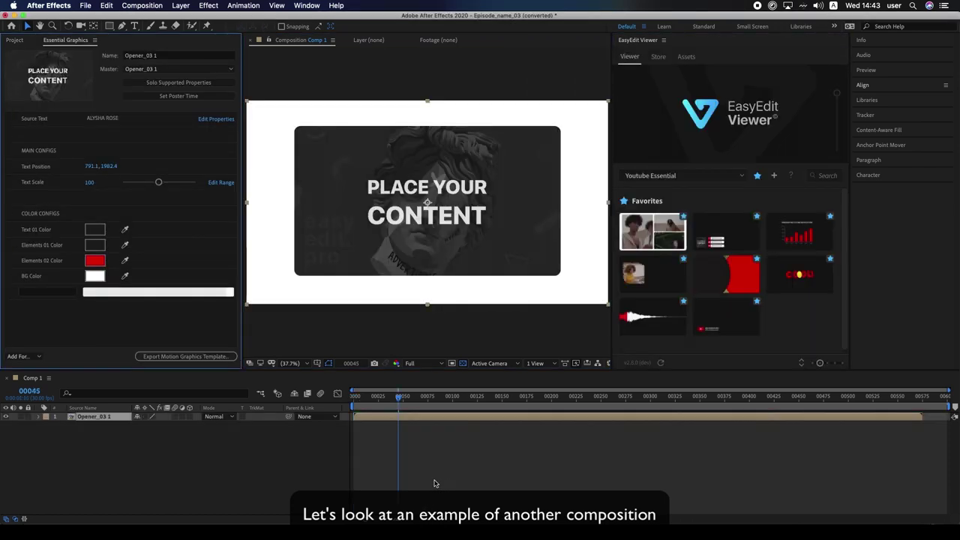
mouse_move(401, 408)
left_mouse_down()
mouse_move(505, 407)
mouse_move(366, 426)
left_mouse_up()
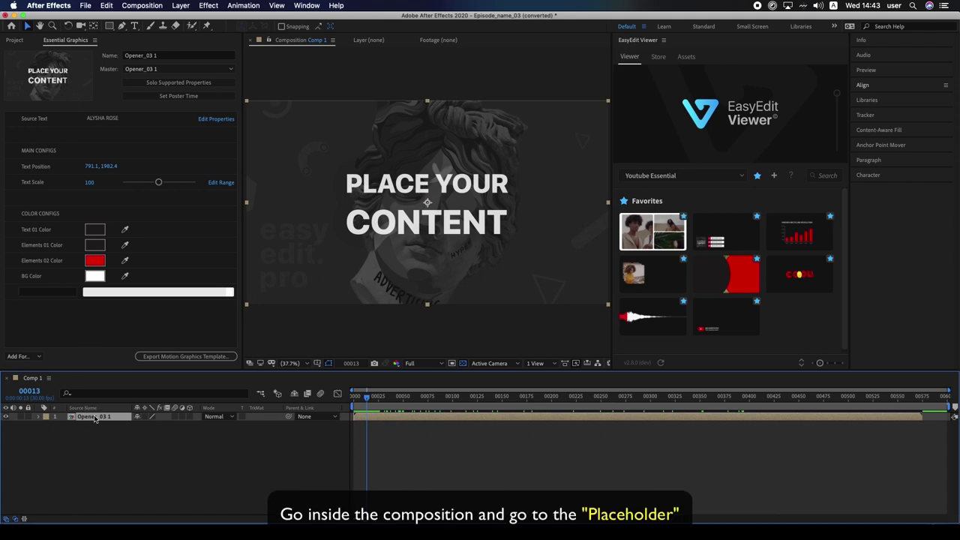
Step: Open the Placeholder_01 precomposition inside Opener_03 1
double_click(94, 418)
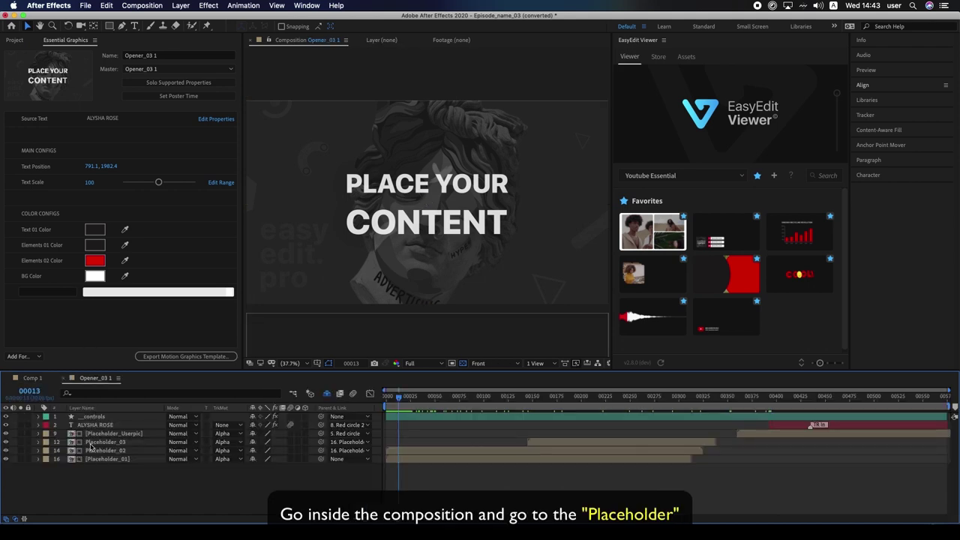
left_click(92, 450)
double_click(104, 460)
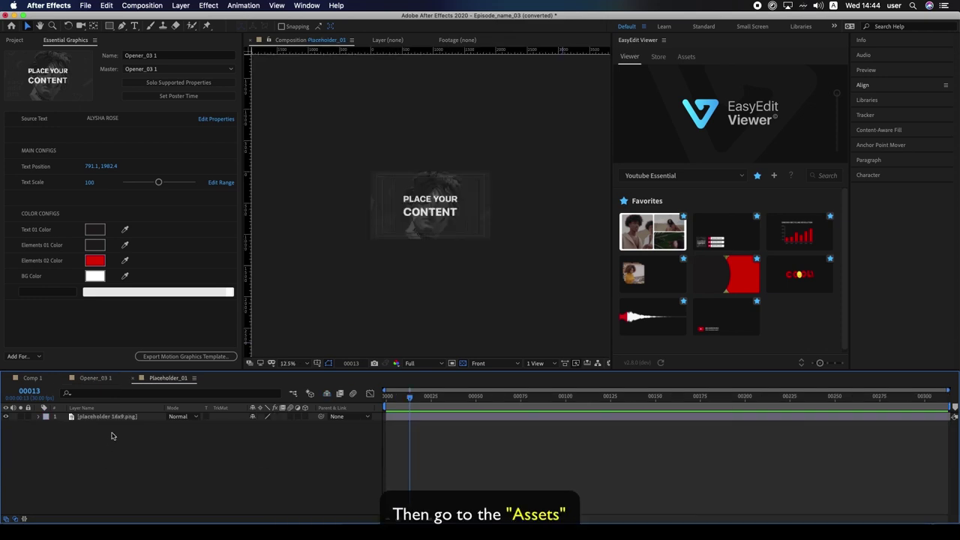
Step: Switch the 'fashion' asset search to videos and import the green-hallway clip
left_click(685, 59)
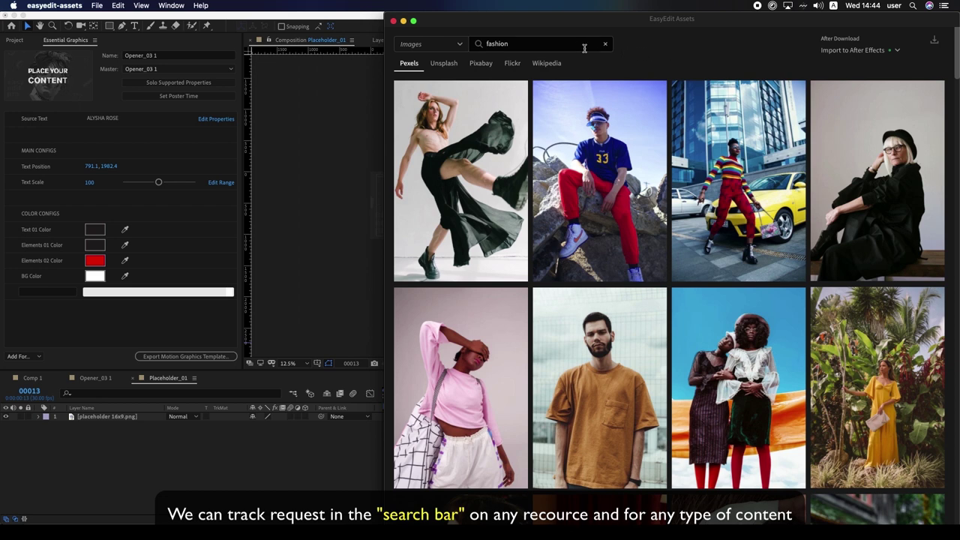
double_click(521, 44)
left_click(462, 45)
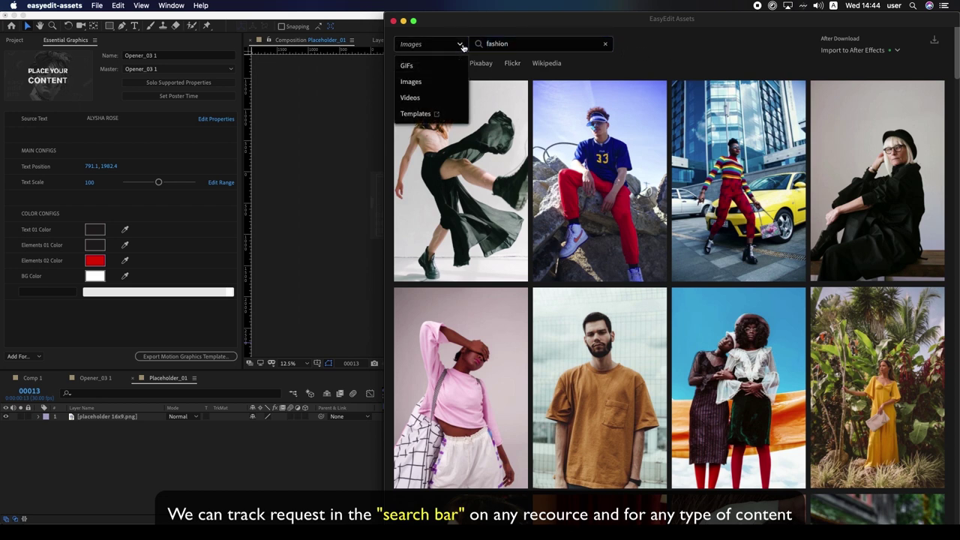
left_click(410, 98)
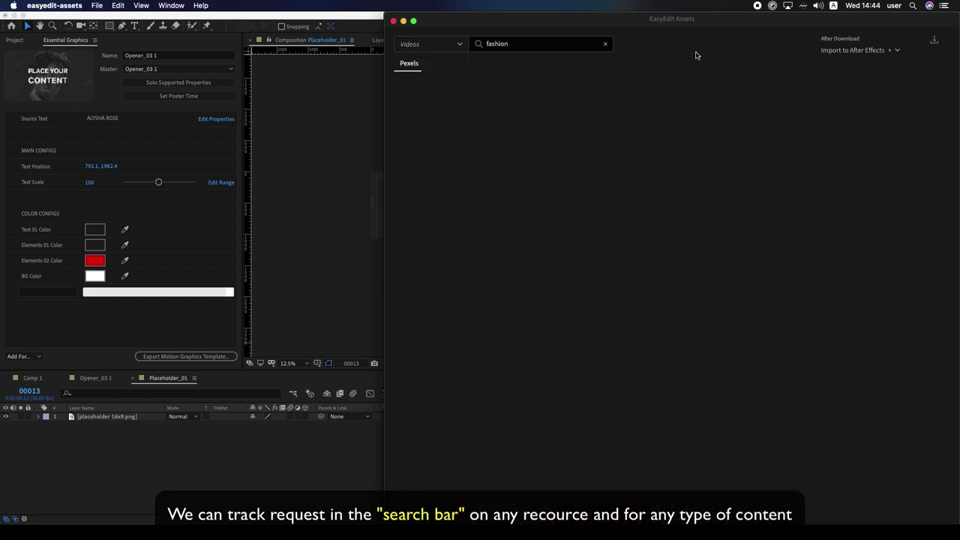
scroll(601, 150, "down", 5)
scroll(600, 281, "down", 1)
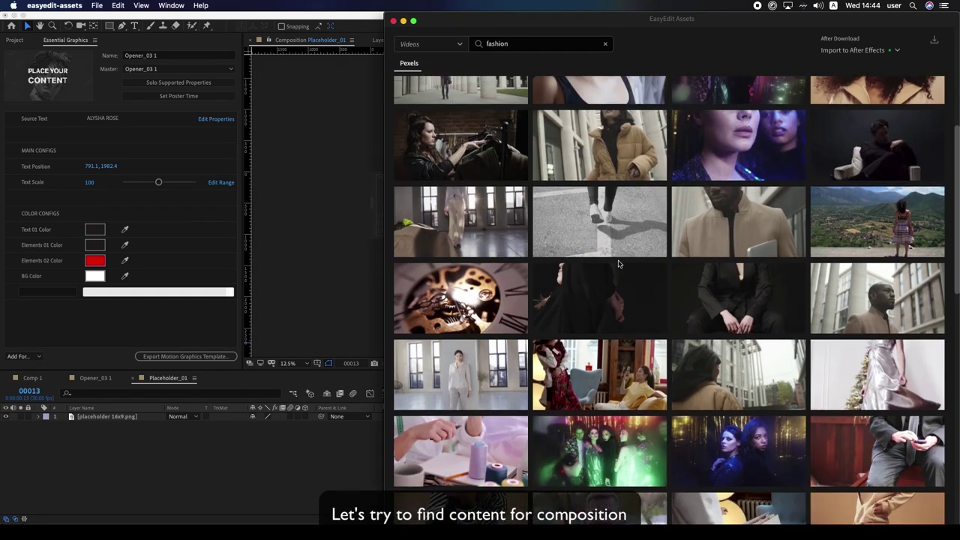
scroll(619, 263, "down", 3)
scroll(618, 263, "down", 3)
scroll(617, 261, "down", 1)
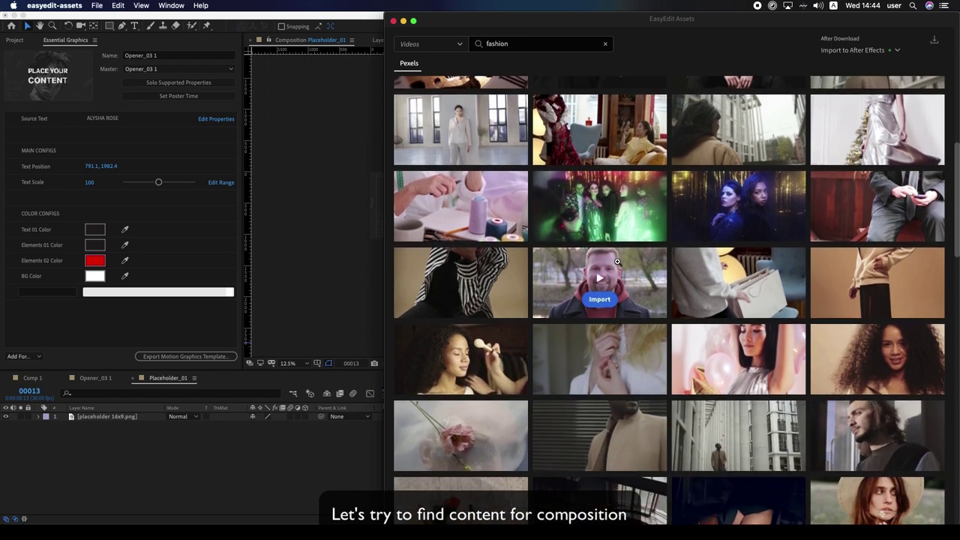
scroll(616, 261, "down", 2)
scroll(593, 225, "down", 4)
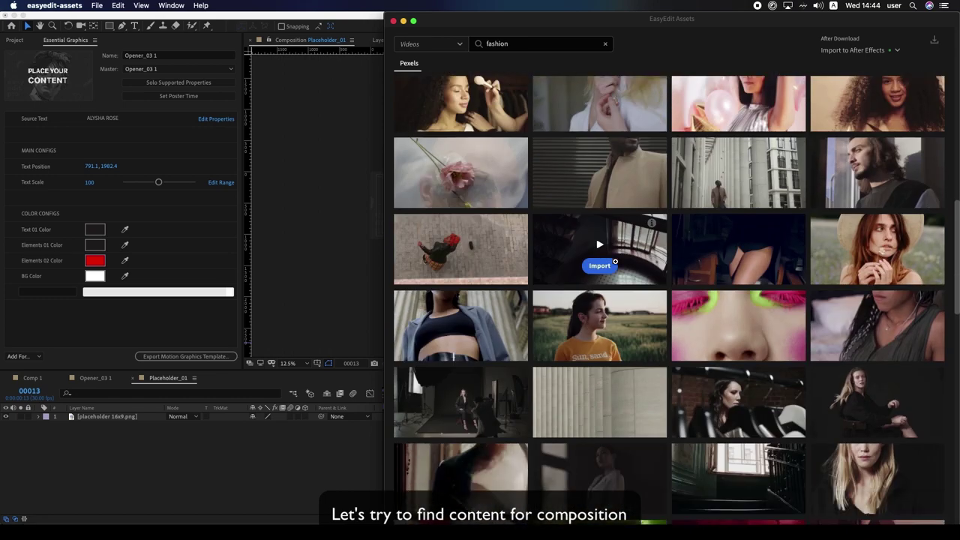
scroll(600, 259, "down", 4)
left_click(591, 404)
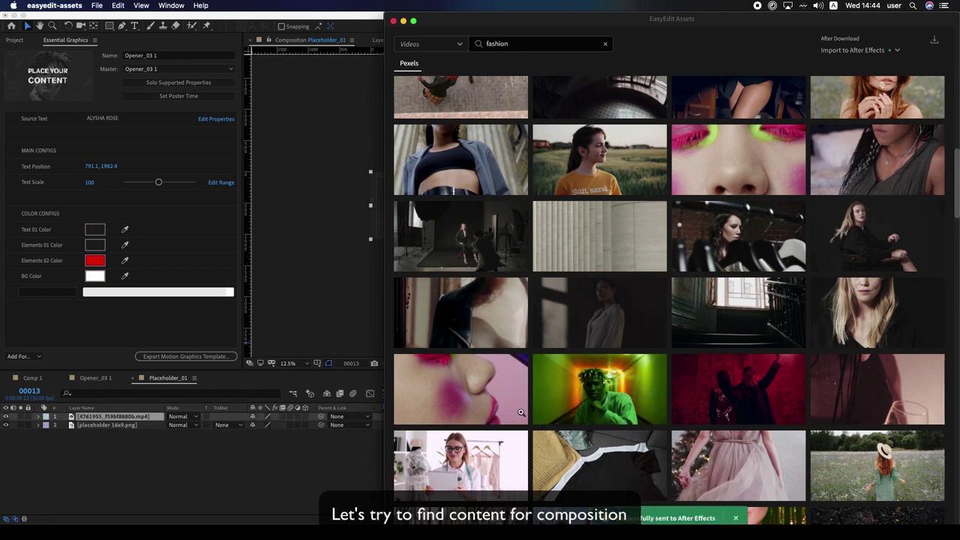
Step: Return to Opener_03 1 and open the Placeholder_20 composition
left_click(342, 455)
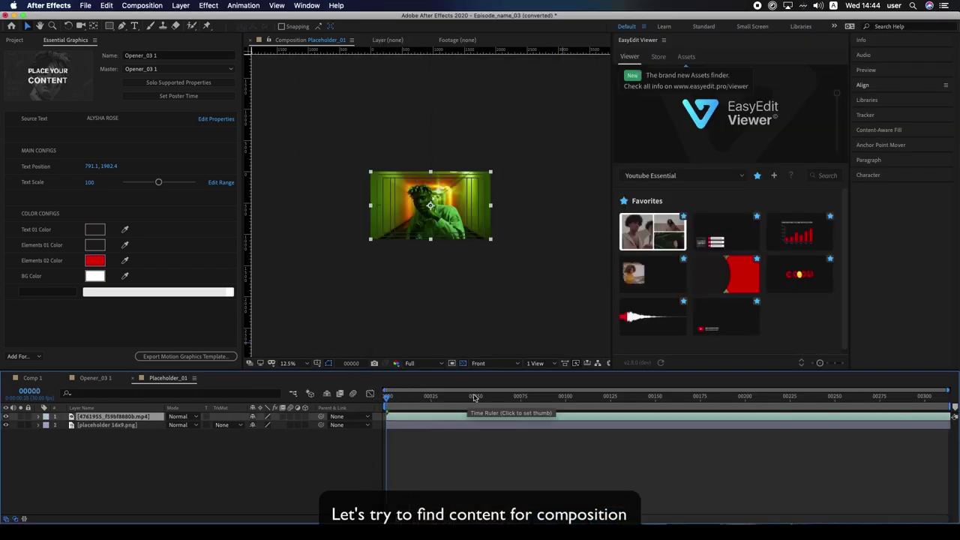
left_click(94, 377)
double_click(107, 449)
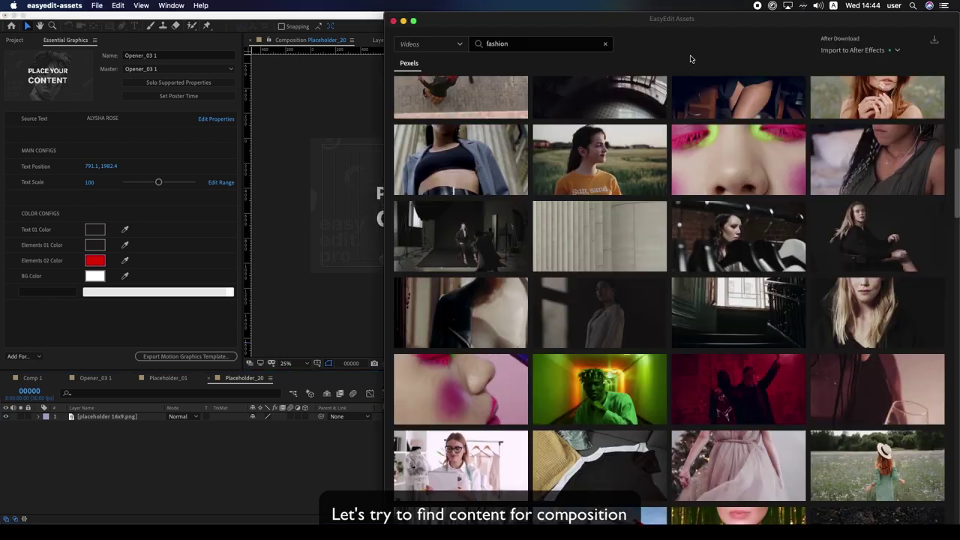
Step: Import the yellow-lit clip of a man into Placeholder_20
scroll(622, 204, "down", 5)
left_click(464, 276)
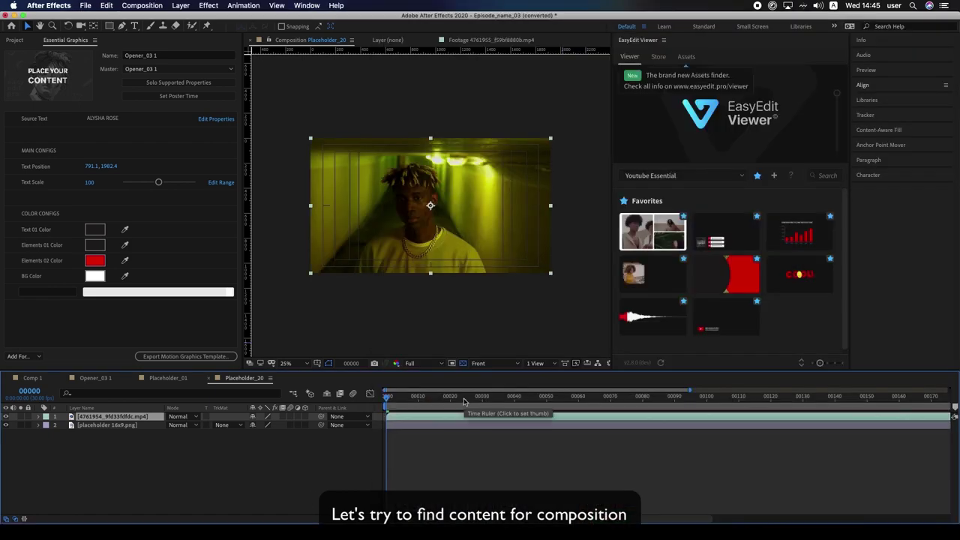
left_click(167, 379)
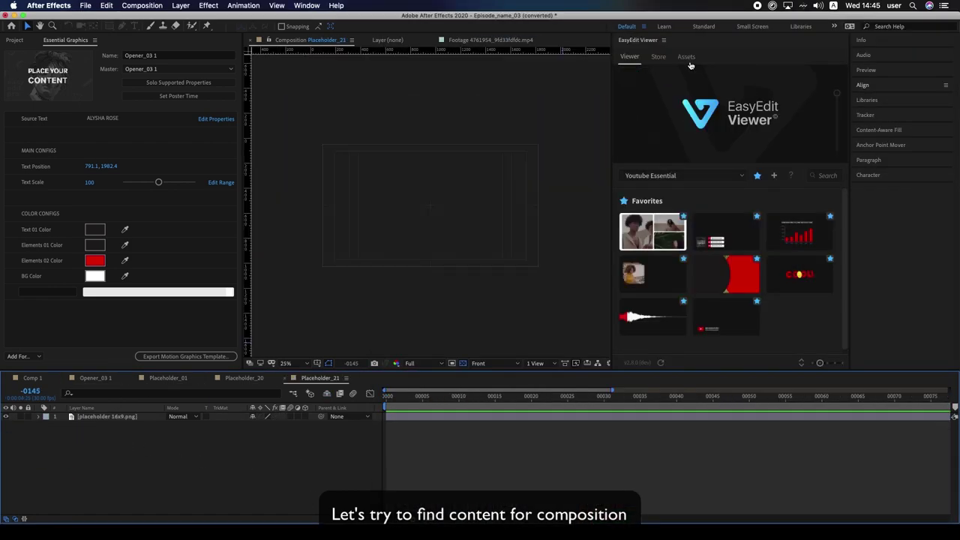
Step: Import clip 4761937_59d67a1f6a.mp4 into Placeholder_21, fit it to frame width and nudge it up
scroll(676, 323, "down", 3)
scroll(674, 325, "down", 5)
scroll(673, 324, "down", 1)
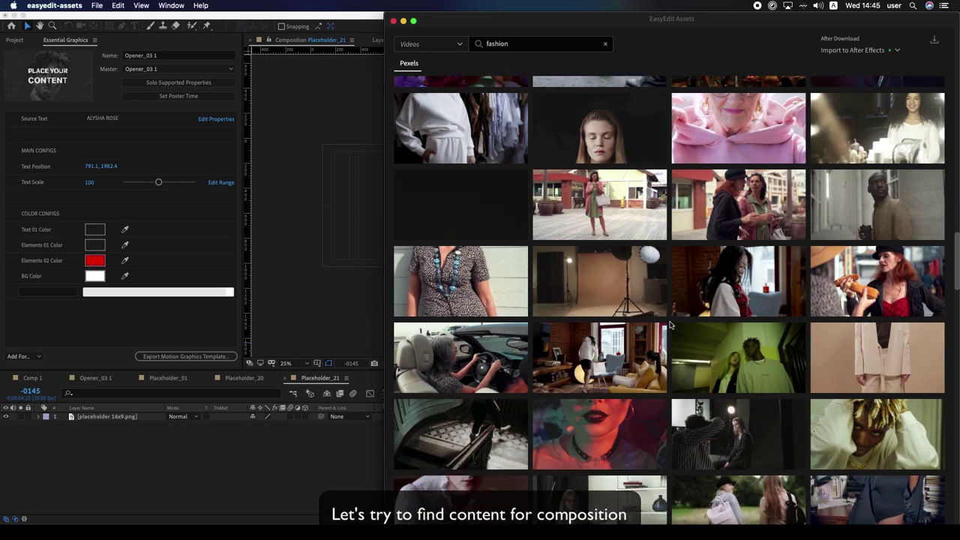
scroll(671, 325, "down", 1)
scroll(672, 325, "down", 5)
scroll(672, 325, "down", 2)
scroll(671, 324, "down", 2)
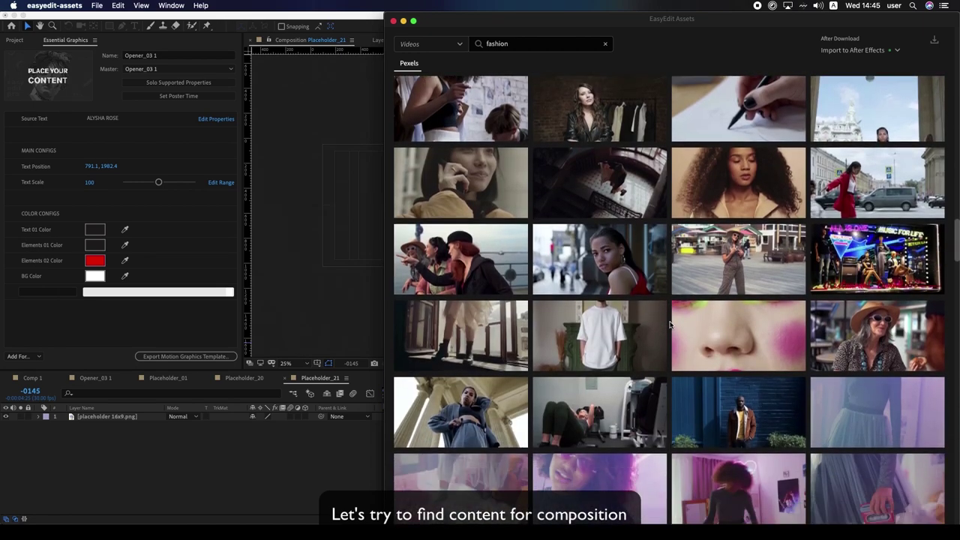
scroll(671, 325, "down", 2)
scroll(672, 325, "down", 5)
scroll(671, 325, "down", 5)
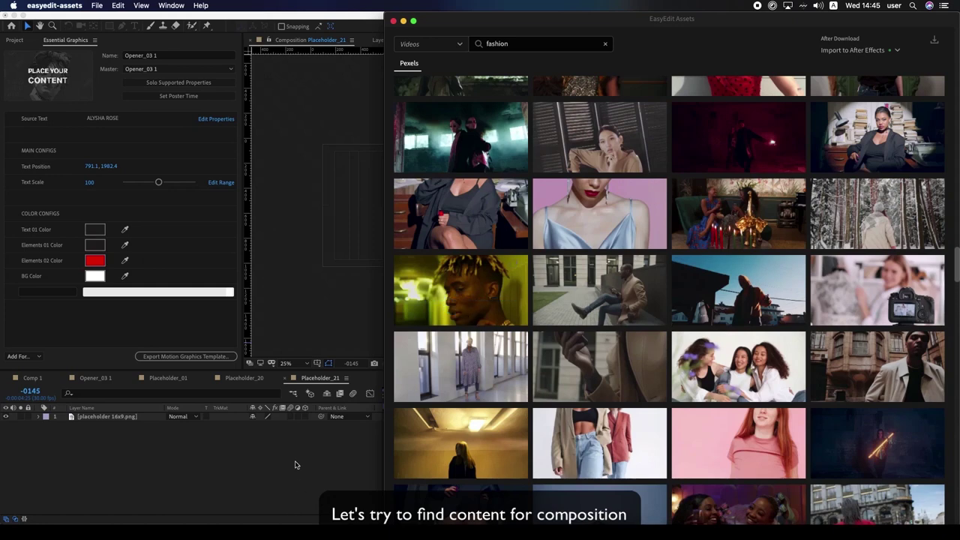
left_click(294, 465)
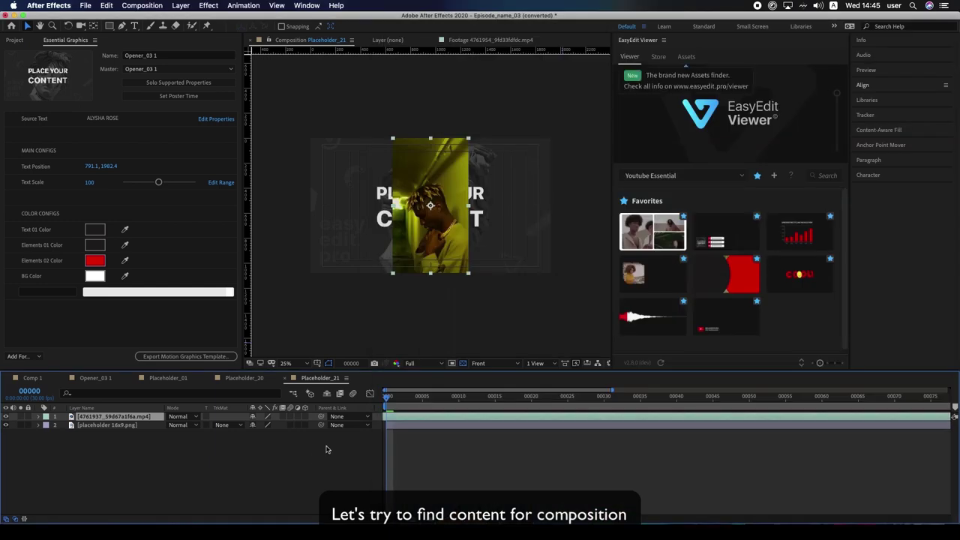
key("ctrl+alt+shift+h")
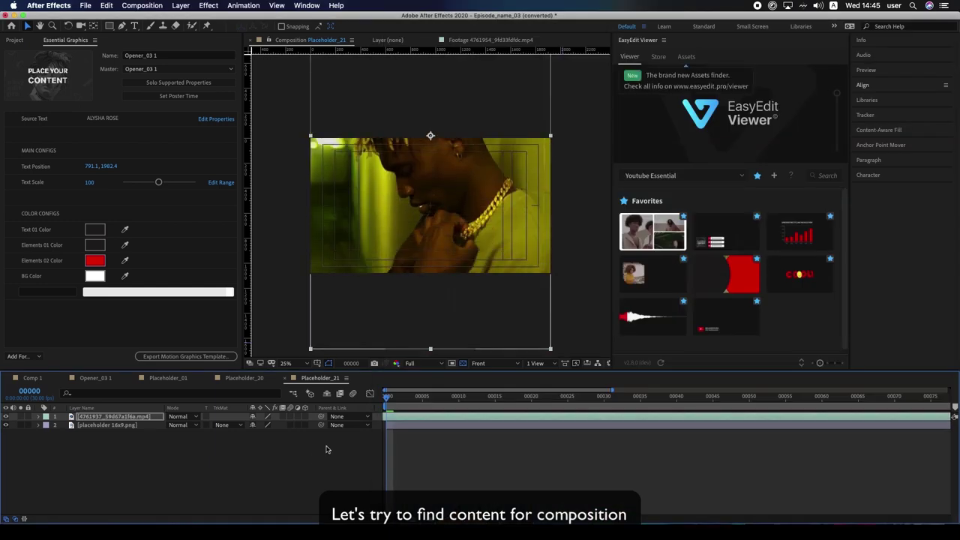
key("shift+Up")
key("shift+Up")
key("shift+Up")
key("shift+Up")
key("shift+Up")
Step: Open Placeholder_Userpic and switch the EasyEdit Assets results from videos to images
left_click(94, 377)
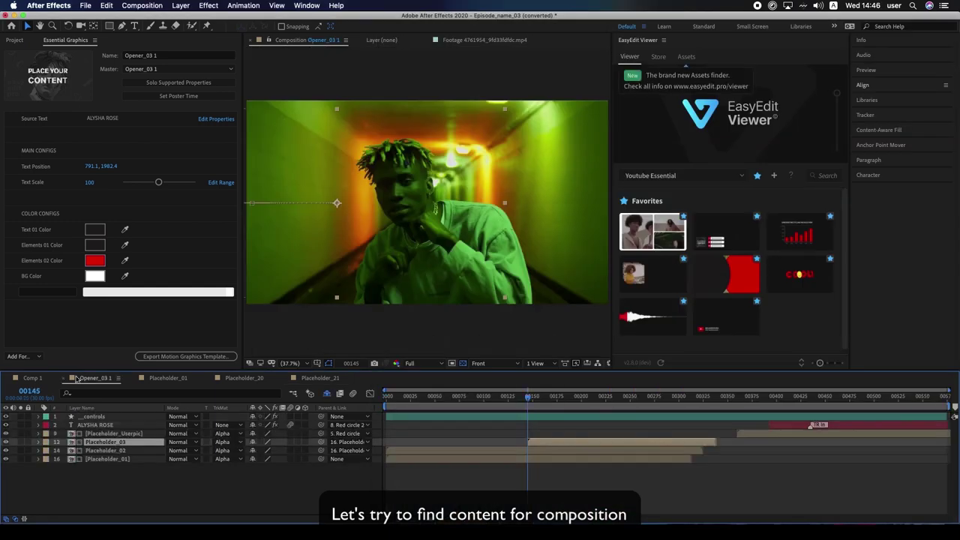
double_click(130, 436)
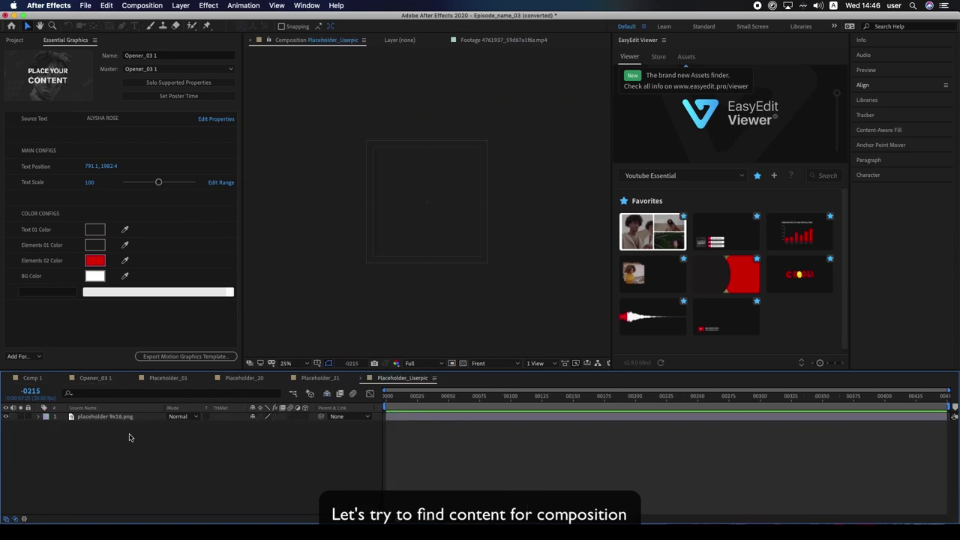
left_click(687, 56)
left_click(439, 49)
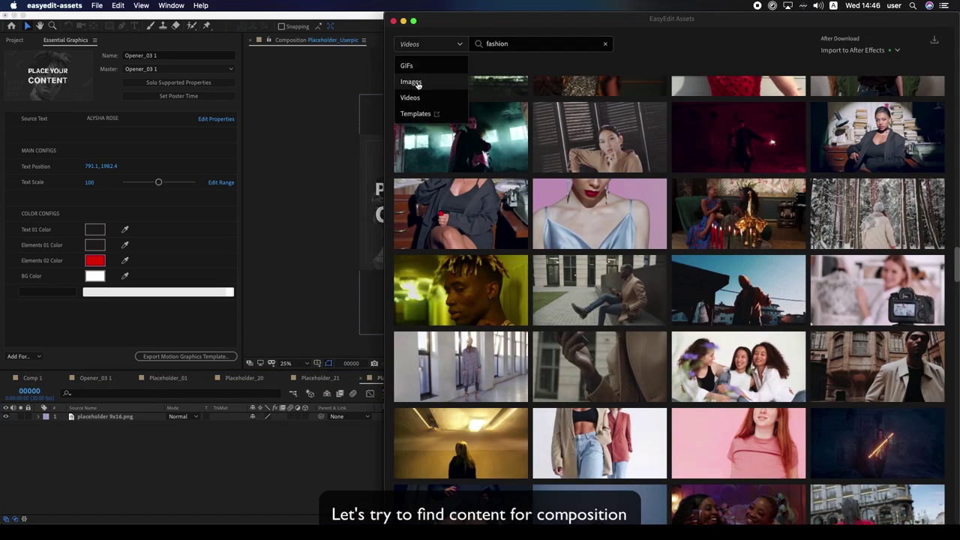
left_click(412, 82)
type("man")
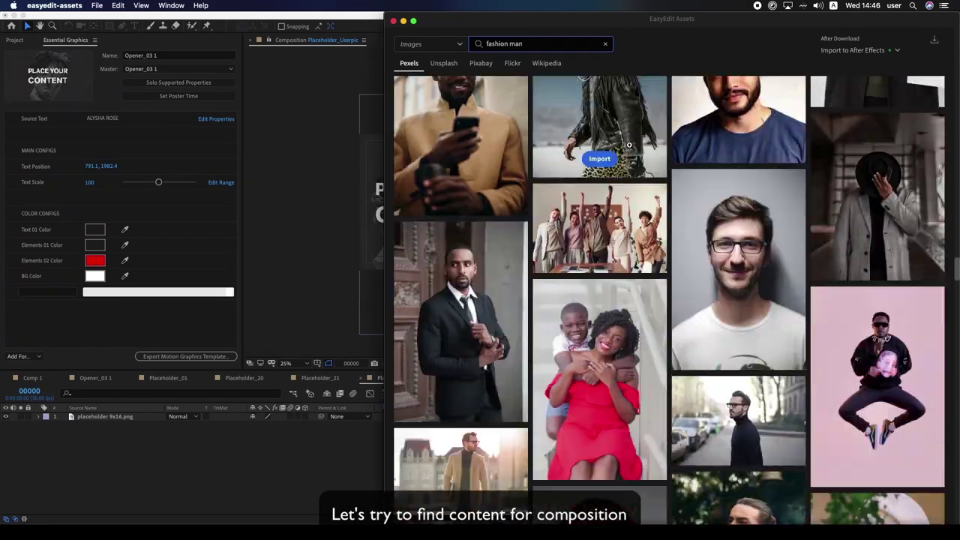
Step: Browse the fashion images, then refine the search to 'street fashion man'
scroll(629, 145, "down", 15)
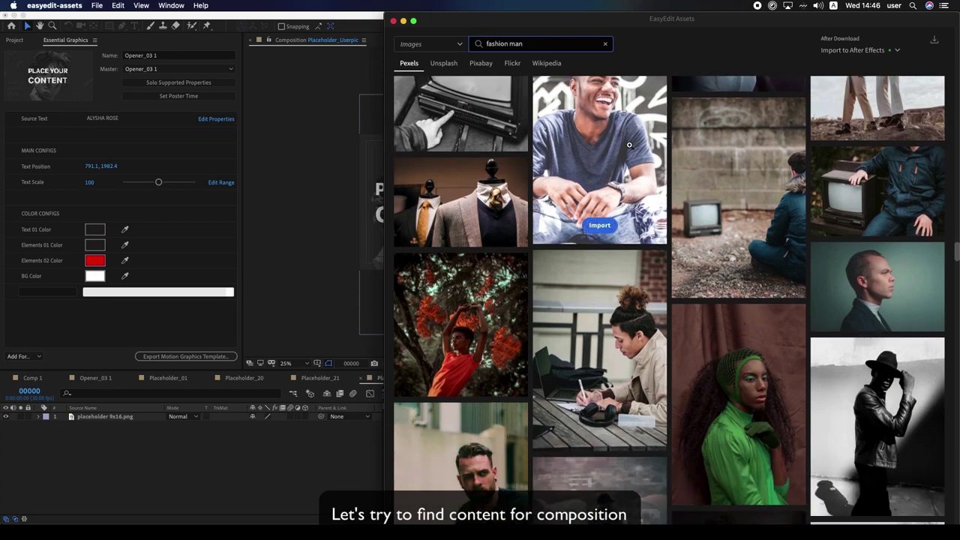
scroll(629, 144, "down", 10)
scroll(629, 145, "down", 2)
scroll(629, 145, "down", 5)
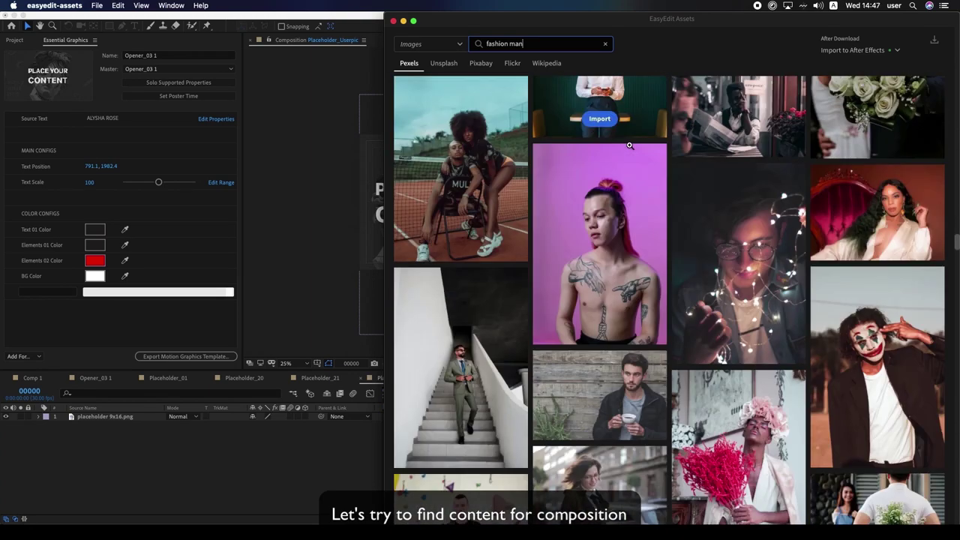
scroll(628, 145, "down", 2)
scroll(629, 145, "down", 5)
scroll(629, 144, "down", 5)
scroll(629, 145, "down", 3)
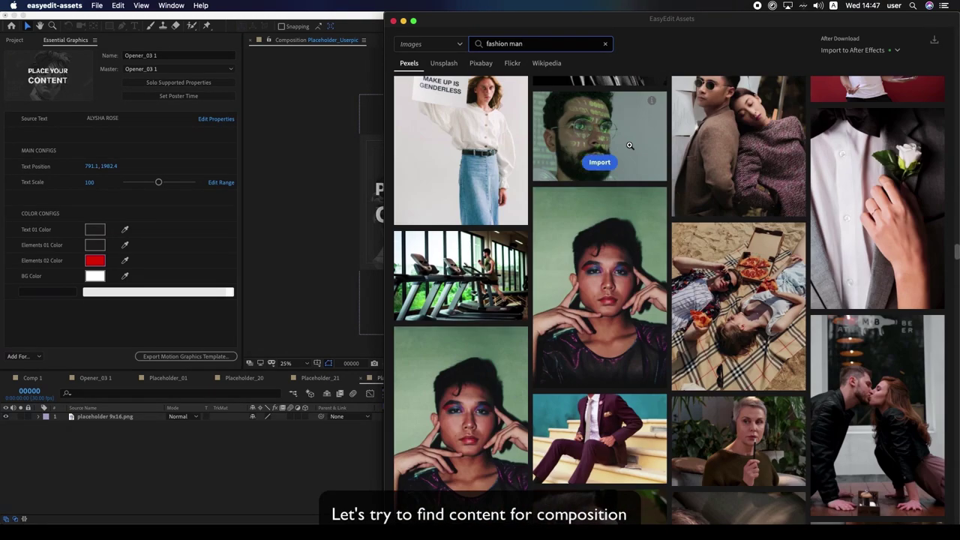
left_click(487, 45)
type("street")
key("Return")
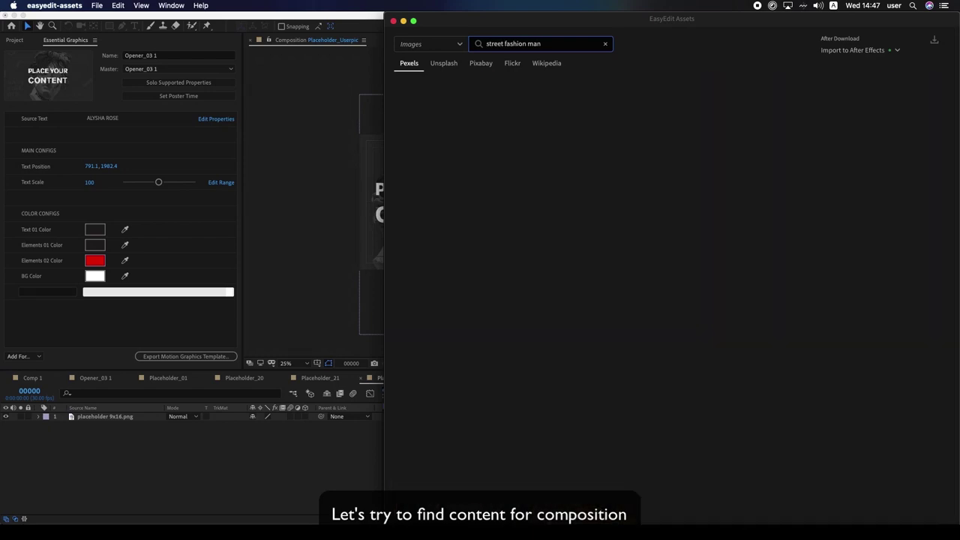
Step: Import the TRENDY WENDY street-fashion photo of a man and return to Opener_03 1
scroll(575, 168, "down", 2)
scroll(585, 180, "down", 5)
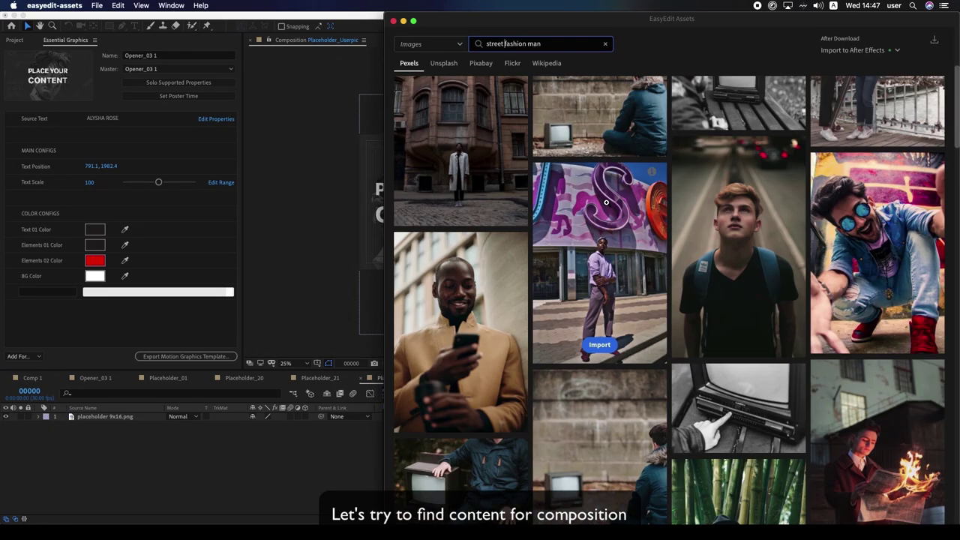
scroll(600, 195, "down", 5)
scroll(610, 210, "down", 4)
scroll(610, 210, "down", 5)
scroll(610, 210, "down", 5)
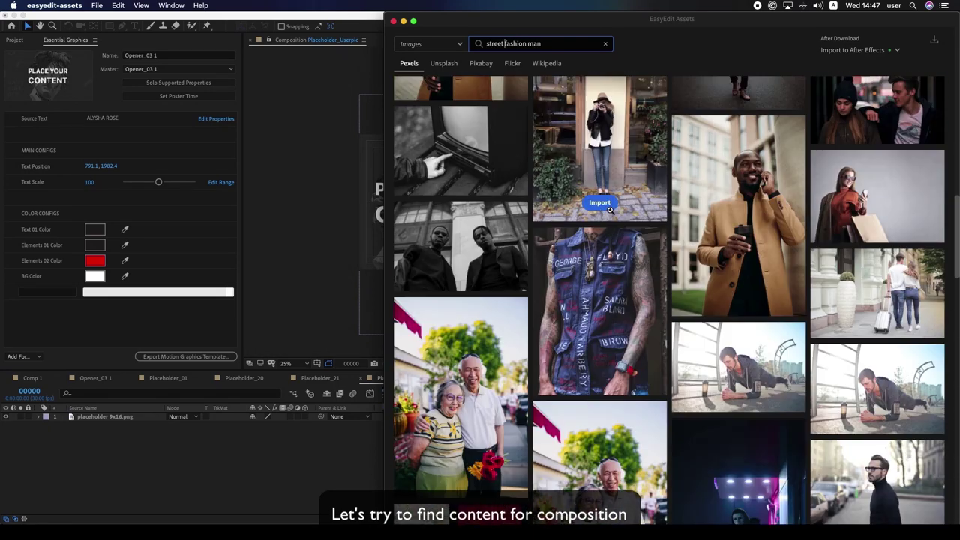
scroll(610, 210, "down", 5)
scroll(610, 210, "down", 5)
scroll(604, 150, "down", 5)
scroll(601, 120, "down", 5)
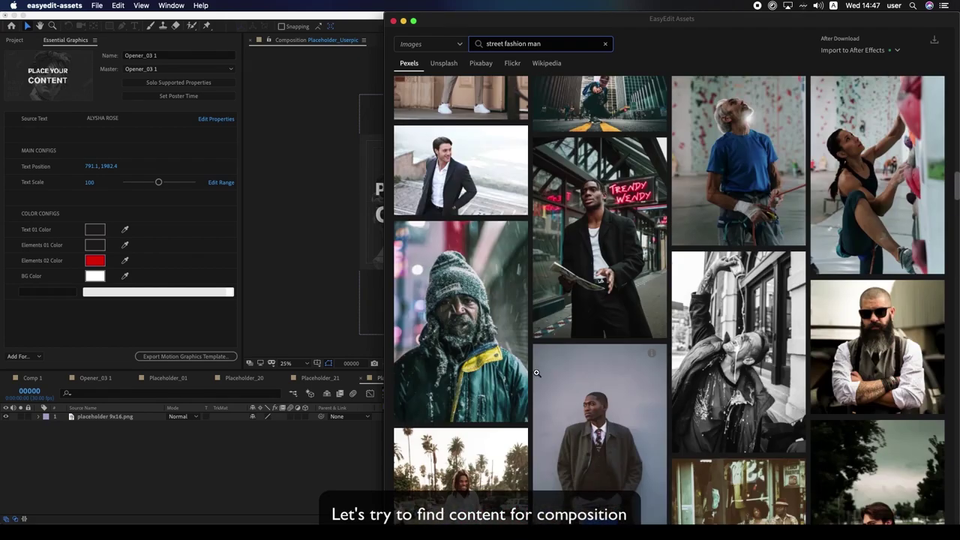
scroll(594, 408, "up", 1)
left_click(593, 406)
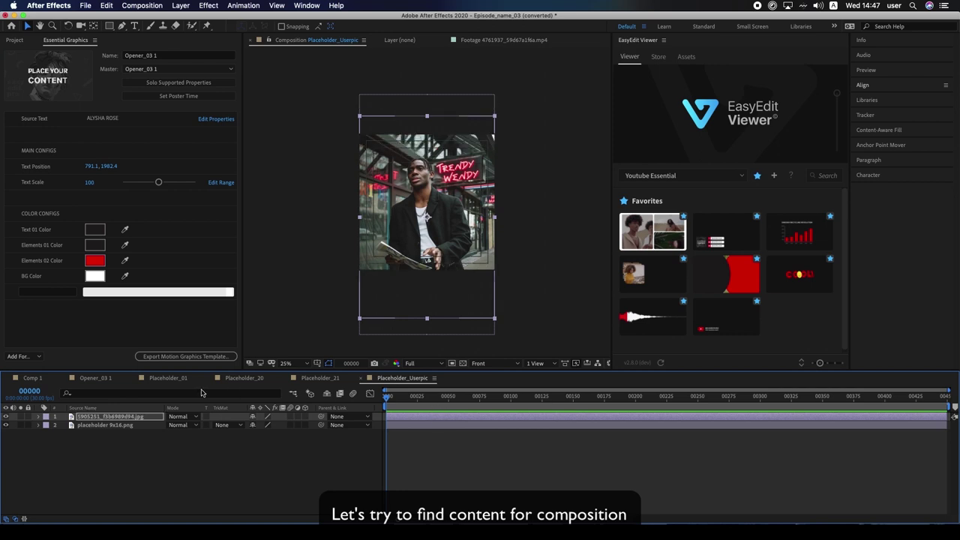
left_click(97, 378)
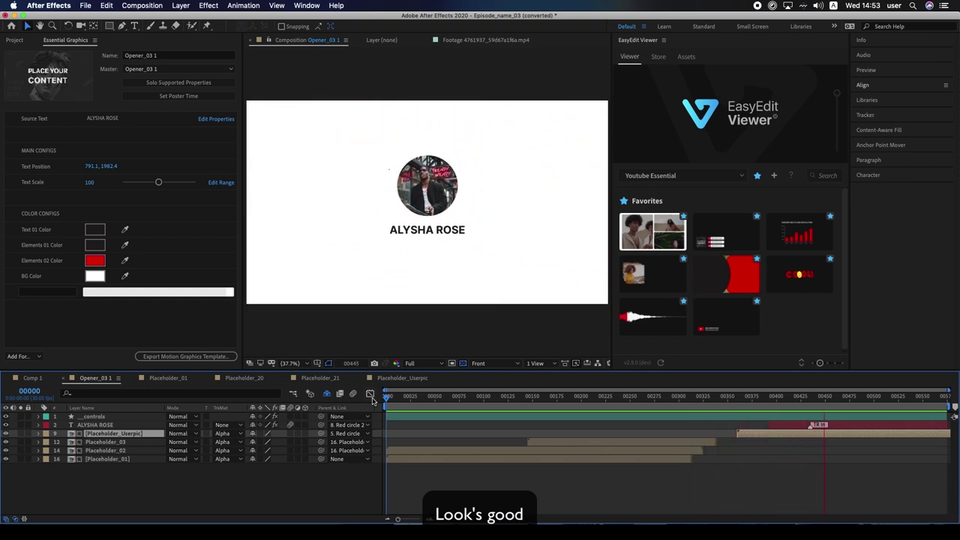
Step: Replace the opener's name caption with the new person's name
key("space")
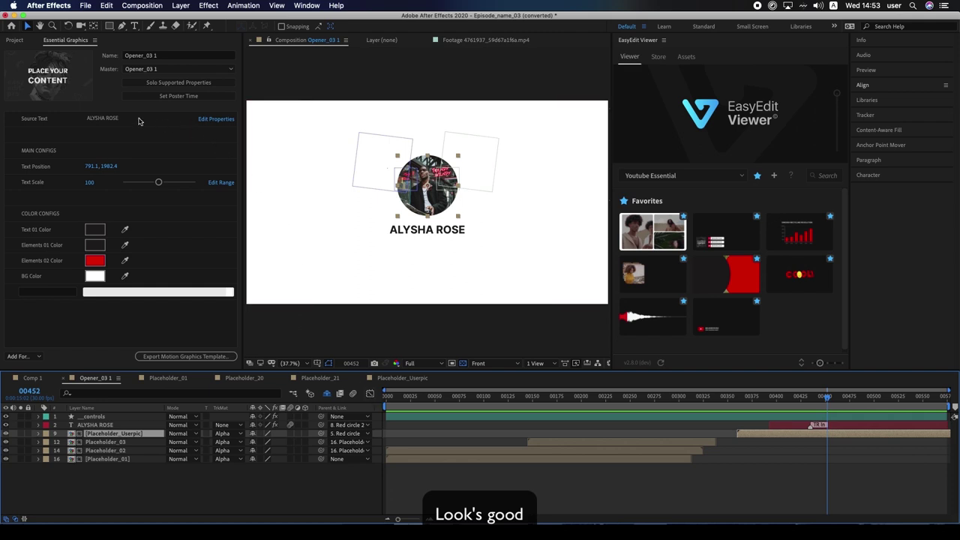
left_click(139, 119)
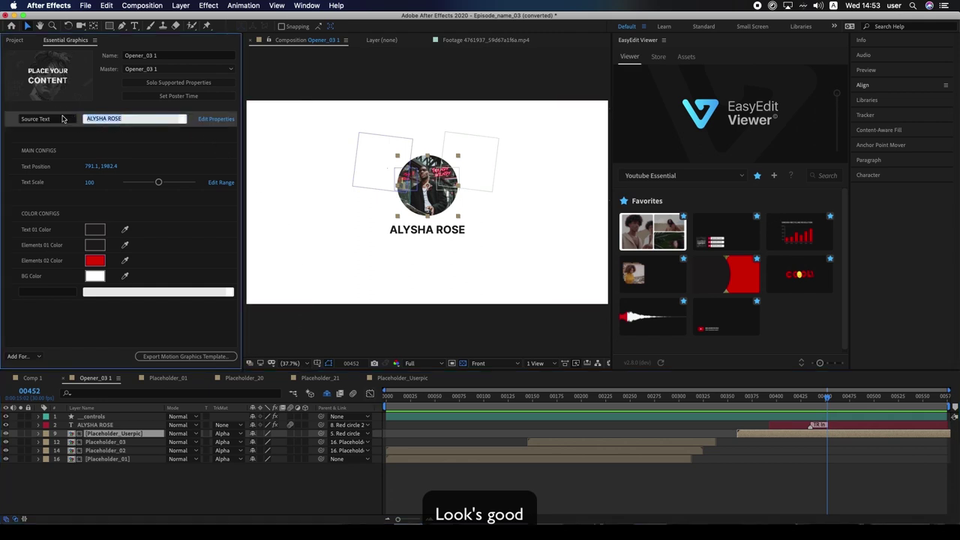
type("A")
left_click(105, 136)
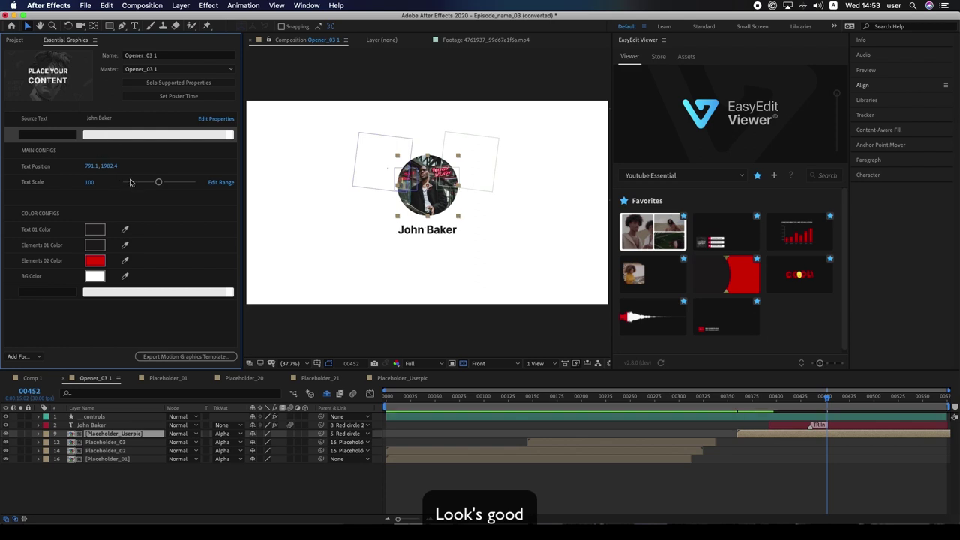
Step: Set the name's text scale to 133, lower it slightly, and preview from frame 00347
left_click_drag(159, 184, 168, 182)
mouse_move(112, 168)
left_mouse_down()
mouse_move(123, 164)
mouse_move(93, 165)
left_mouse_up()
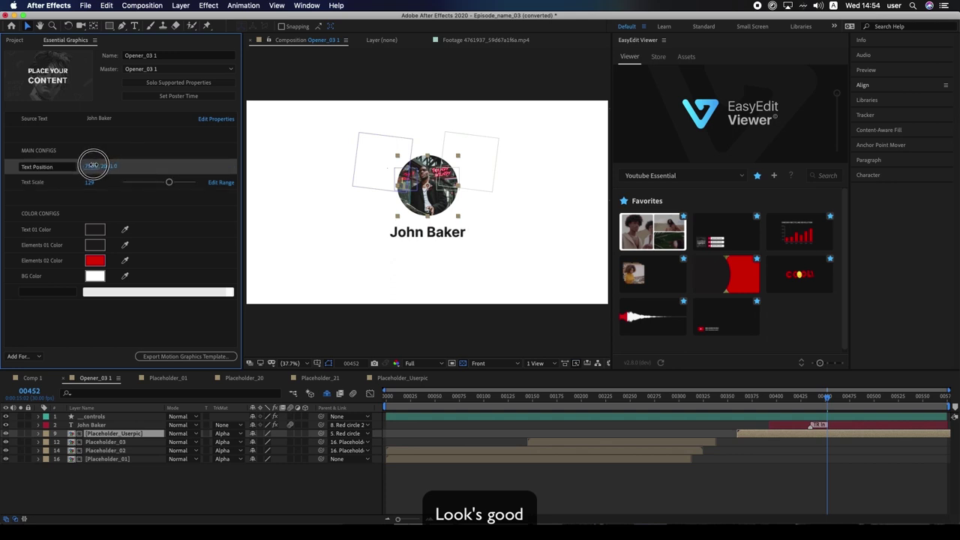
left_click_drag(168, 182, 170, 183)
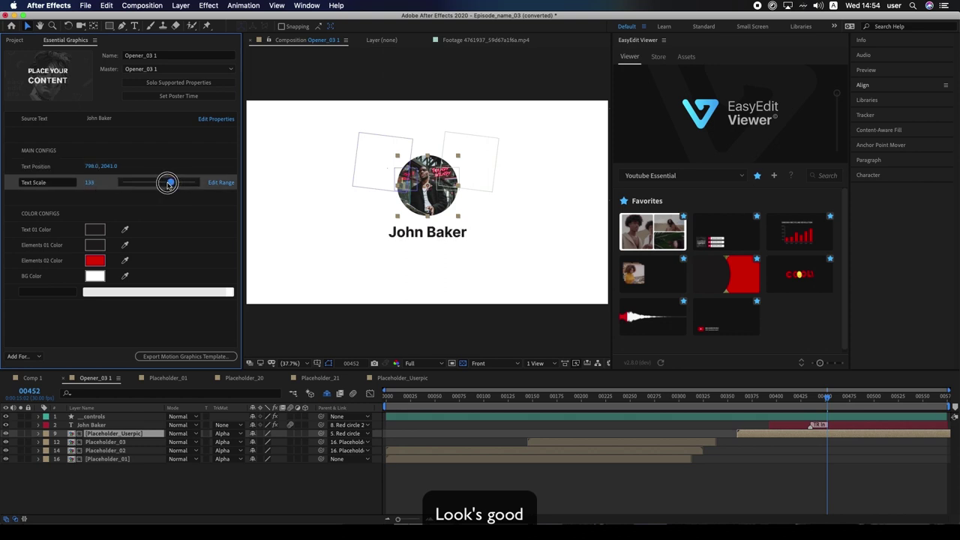
left_click_drag(832, 400, 722, 417)
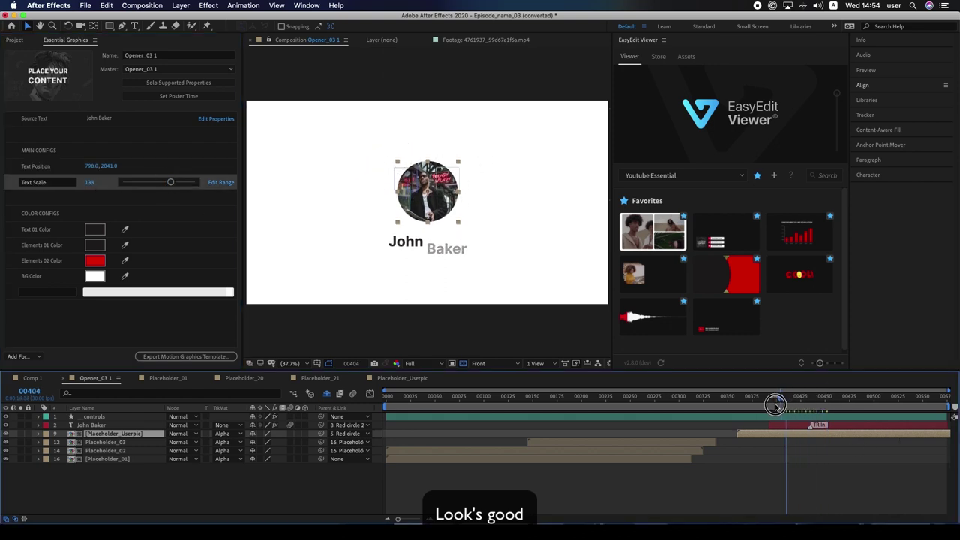
key("space")
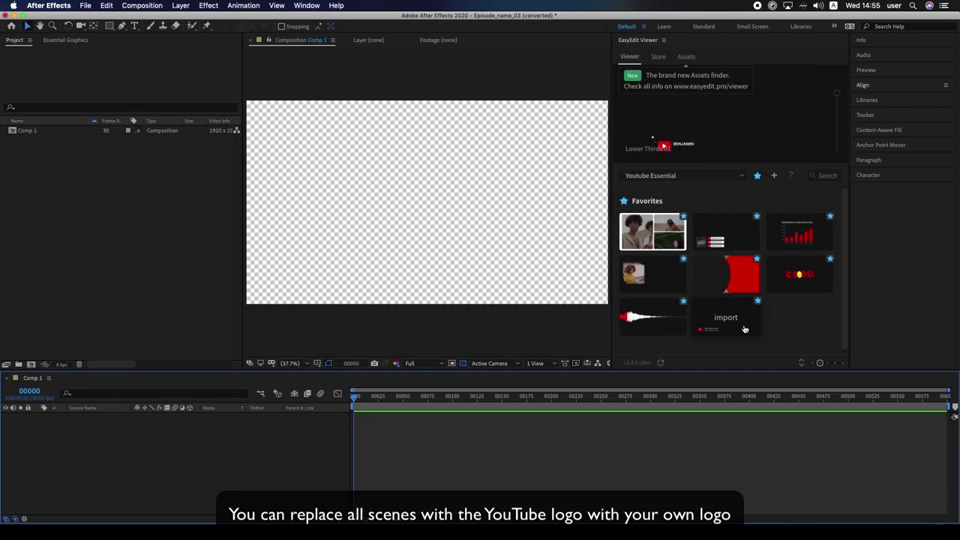
Step: Add Lower_thirds_01 to Comp 1, move to frame 00152, and open its inner composition
left_click(745, 329)
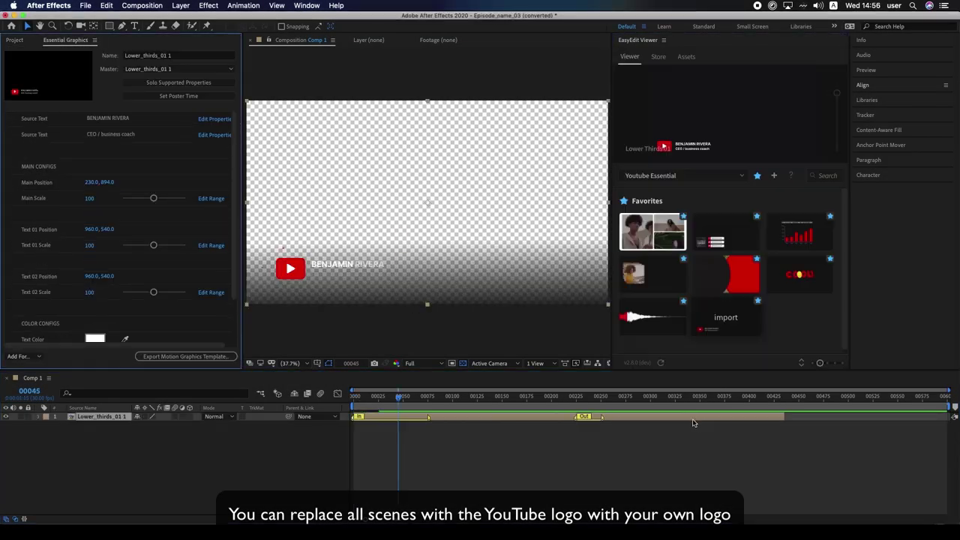
left_click_drag(398, 396, 505, 396)
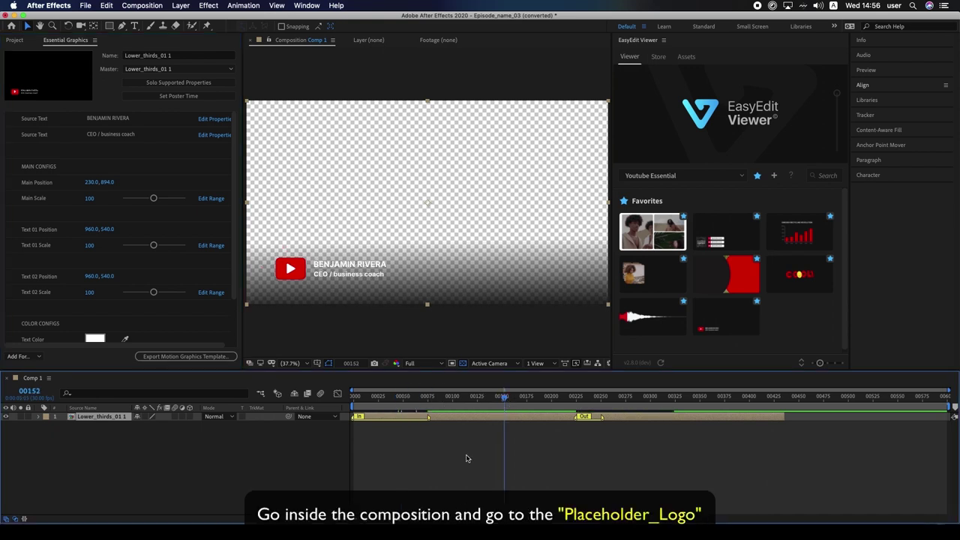
double_click(474, 422)
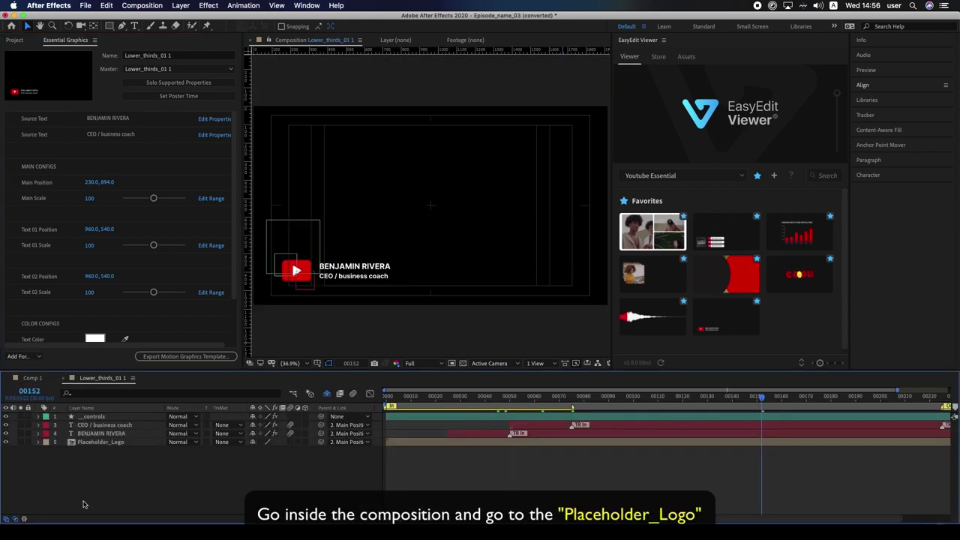
Step: Import certification.ai and place it into the Placeholder_Logo composition
double_click(108, 444)
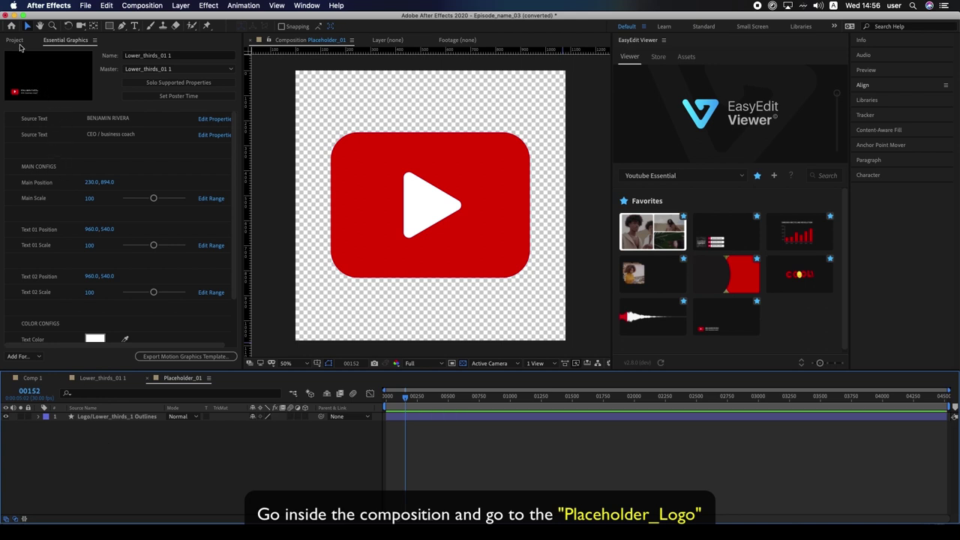
left_click(15, 40)
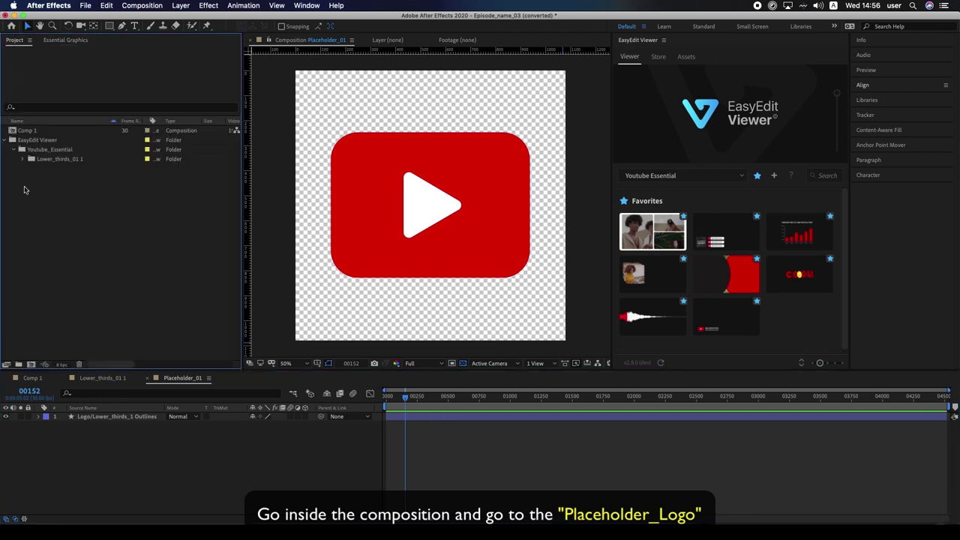
double_click(50, 228)
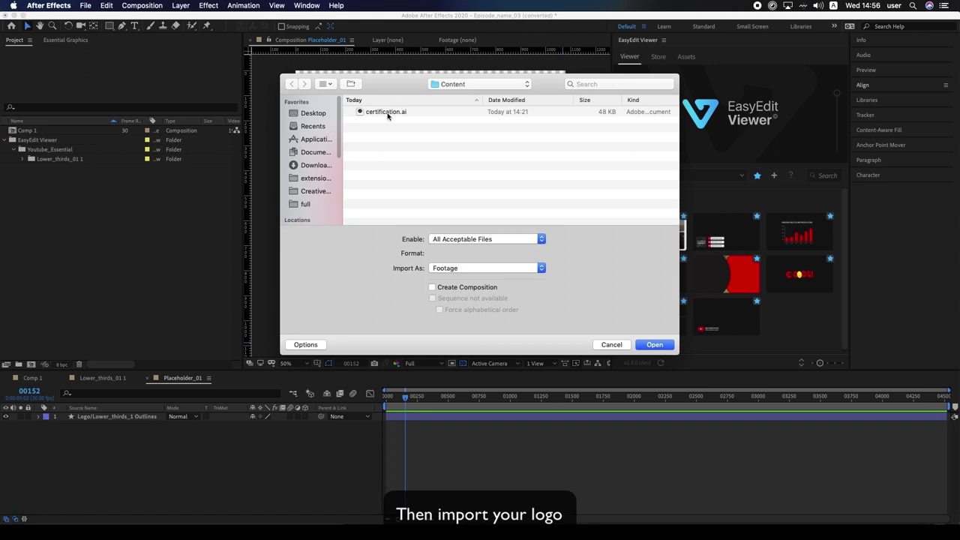
double_click(385, 112)
left_click_drag(37, 130, 112, 417)
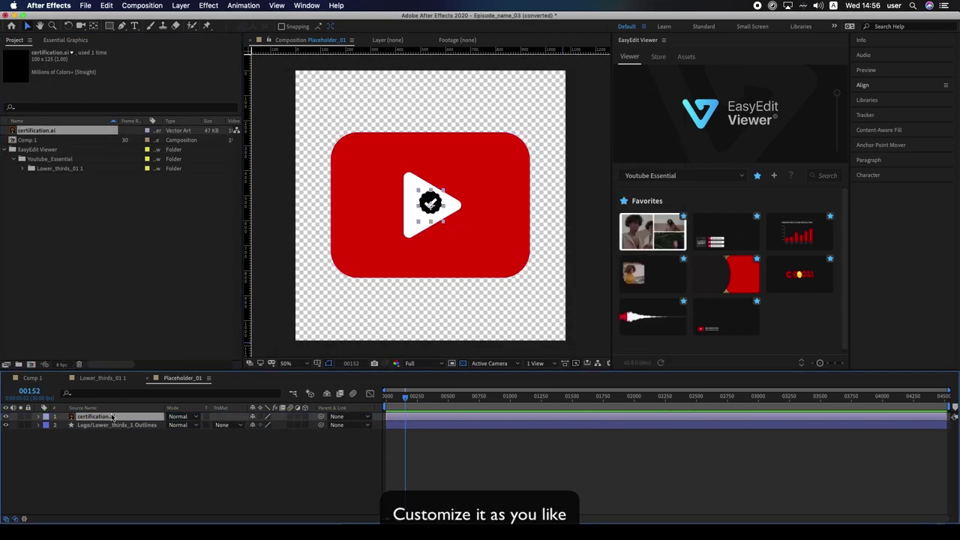
Step: Convert the certification layer to shapes and delete the original vector layer
right_click(111, 417)
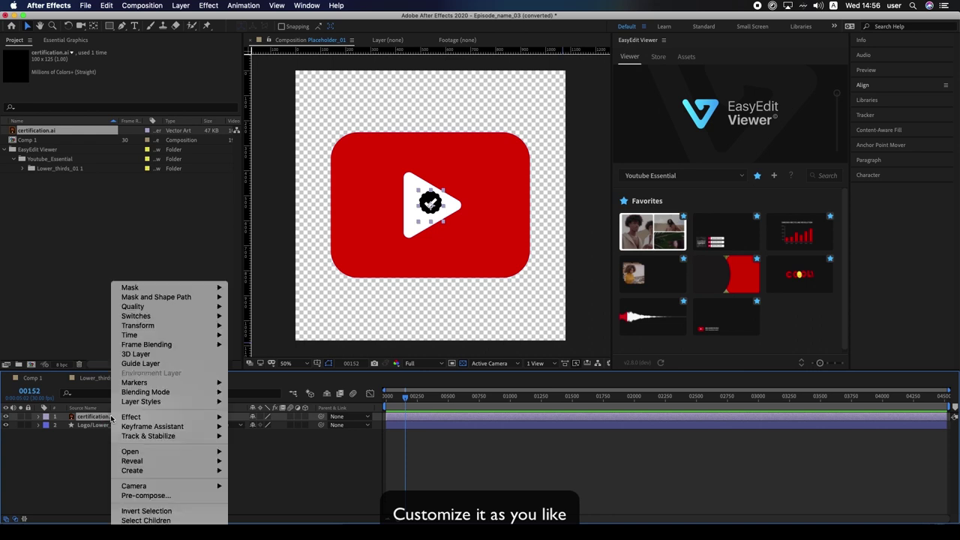
mouse_move(216, 471)
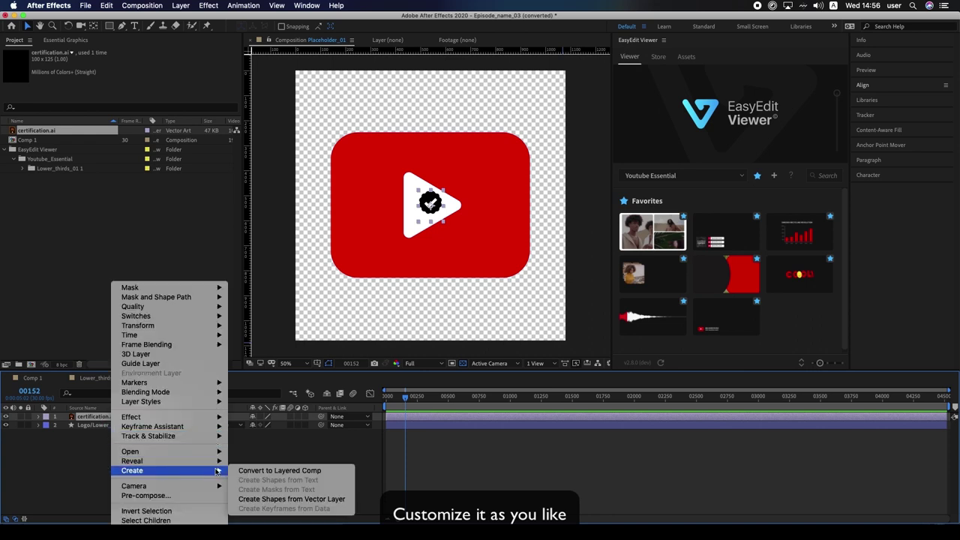
left_click(255, 500)
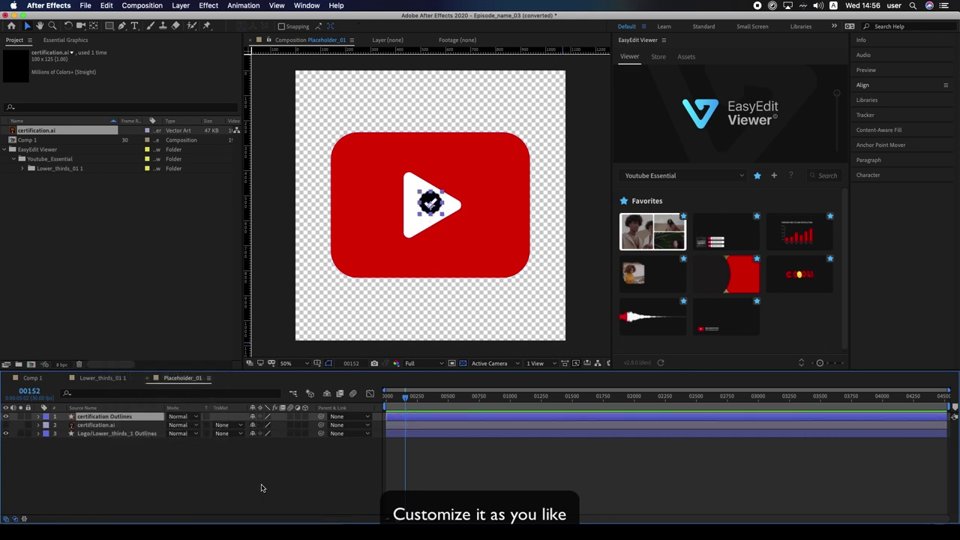
left_click(113, 426)
key("Delete")
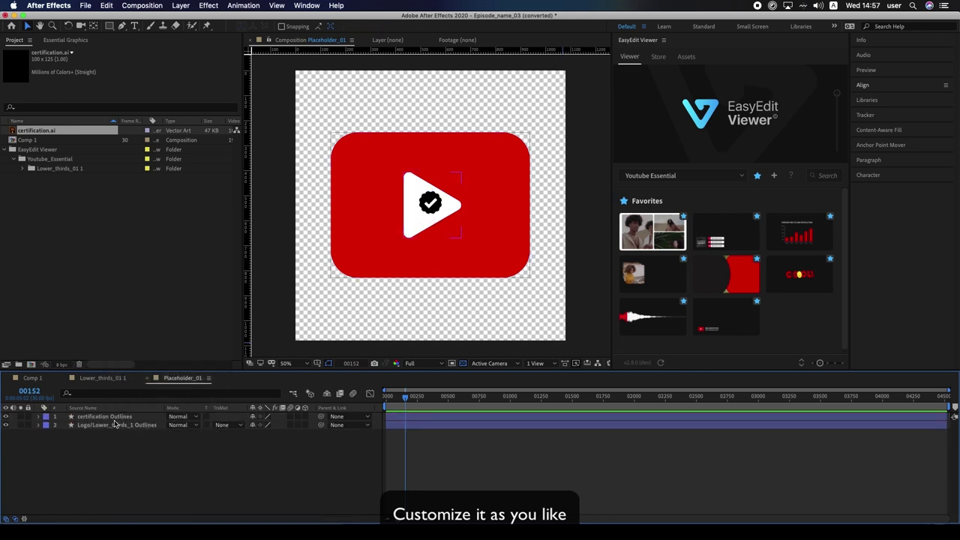
Step: Scale the badge to 831%, nudge it down, hide the red logo, and preview Lower_thirds_01 1
left_click(105, 416)
key("s")
left_click_drag(264, 425, 513, 433)
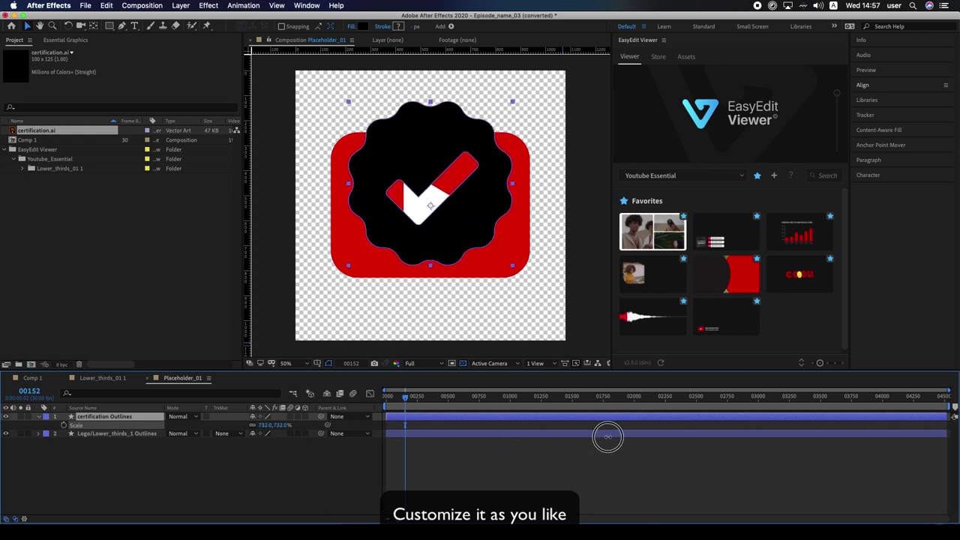
left_click_drag(513, 433, 650, 435)
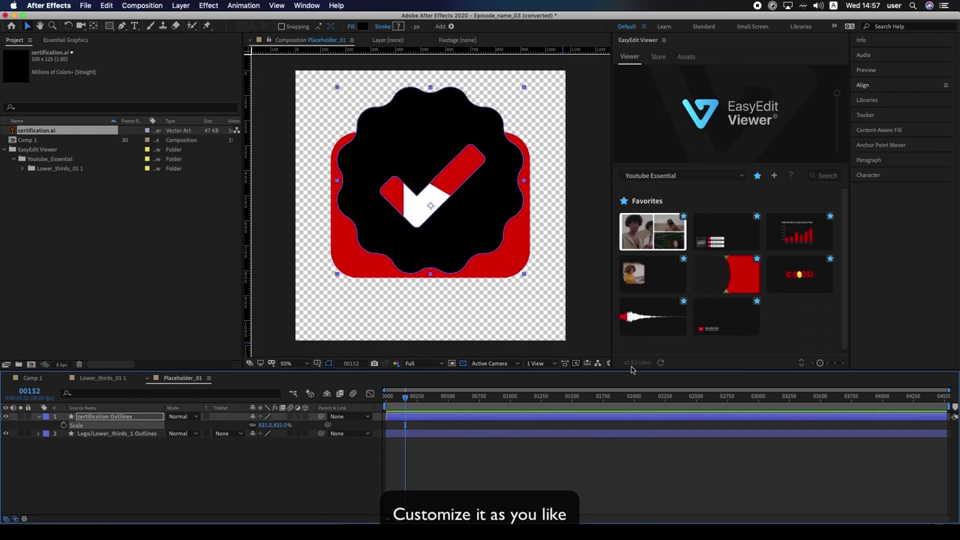
key("shift+Down")
key("shift+Down")
key("shift+Down")
key("shift+Down")
key("shift+Down")
key("shift+Down")
key("shift+Down")
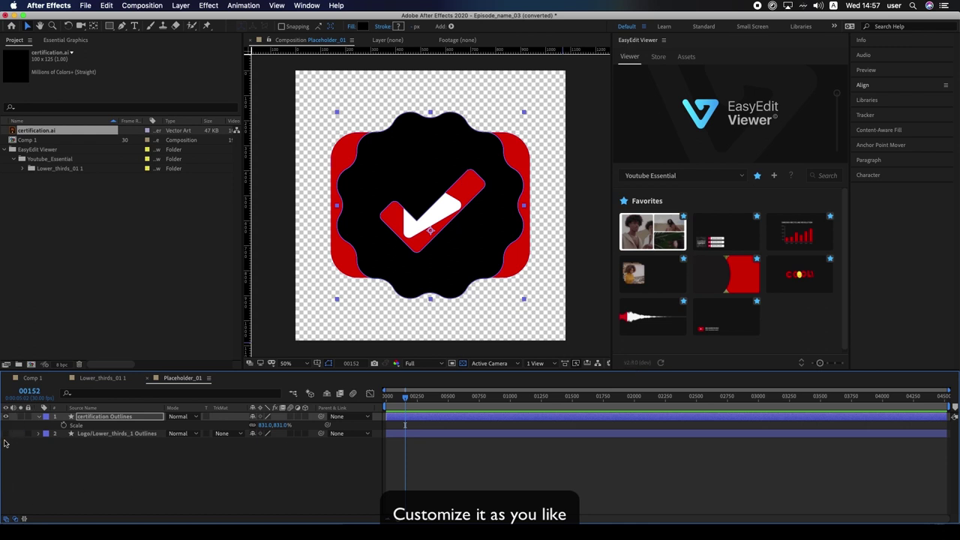
left_click(80, 464)
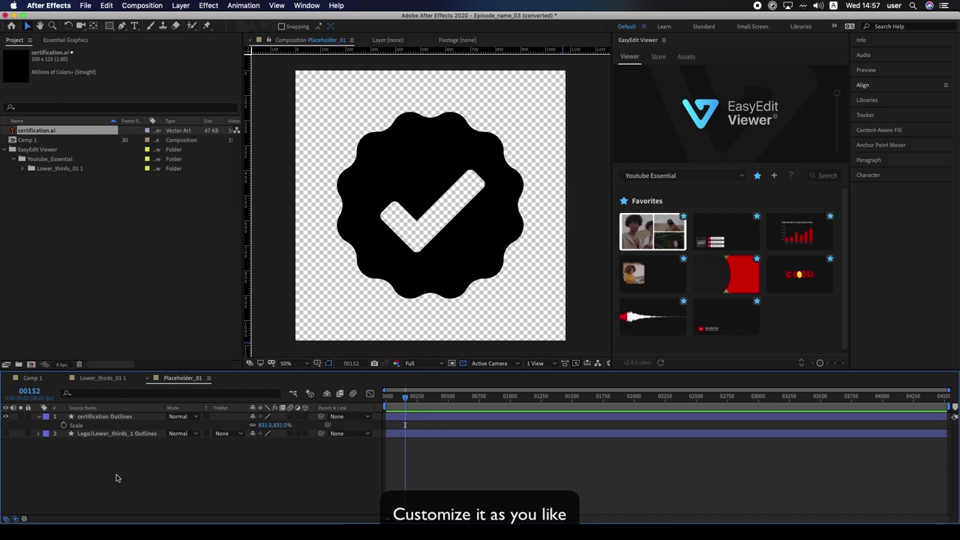
left_click(103, 378)
key("space")
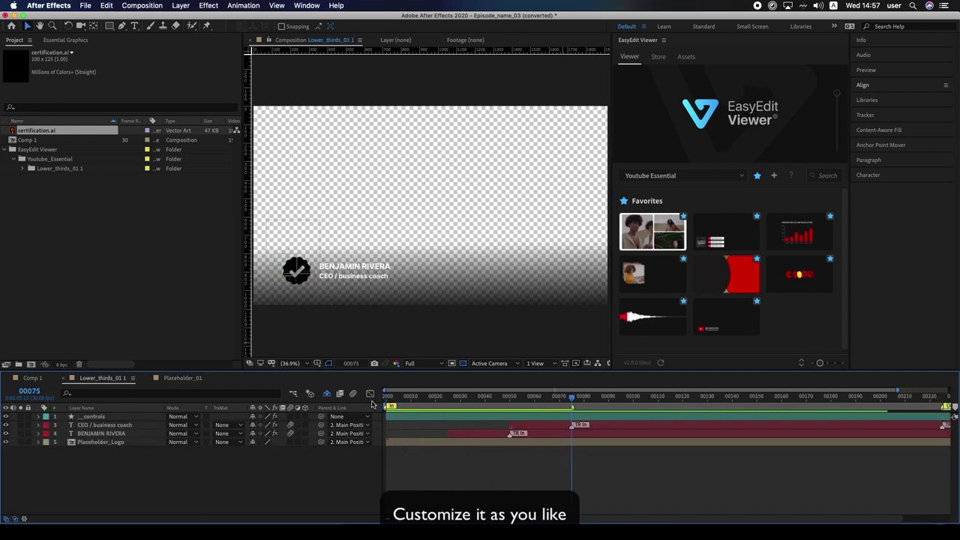
Step: Show the lower third in Essential Graphics and set Elements 01 Color to white
right_click(237, 459)
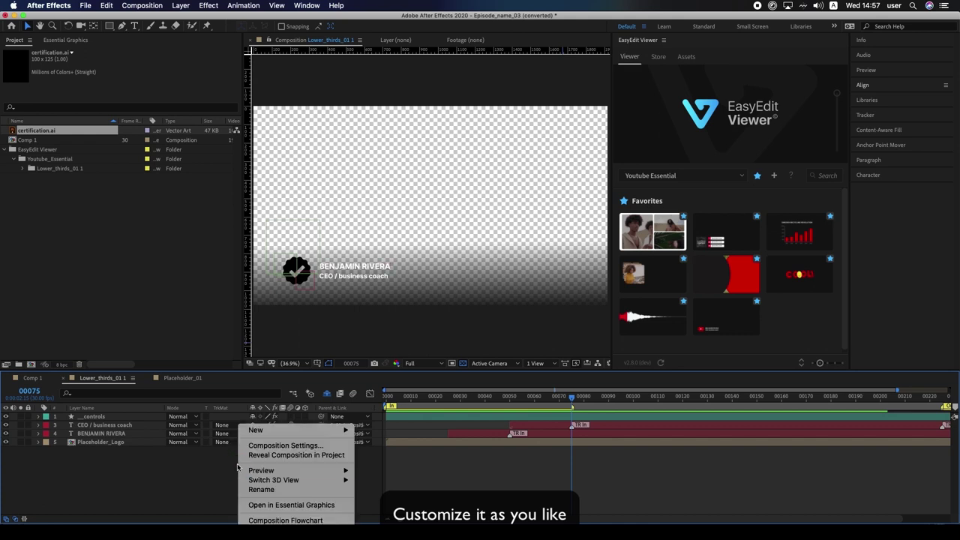
left_click(270, 488)
scroll(222, 248, "down", 2)
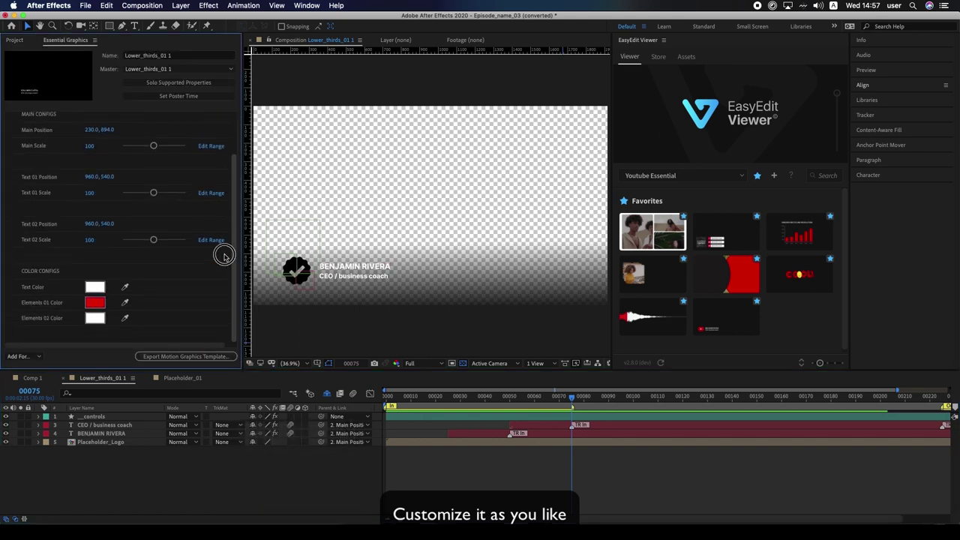
left_click(95, 304)
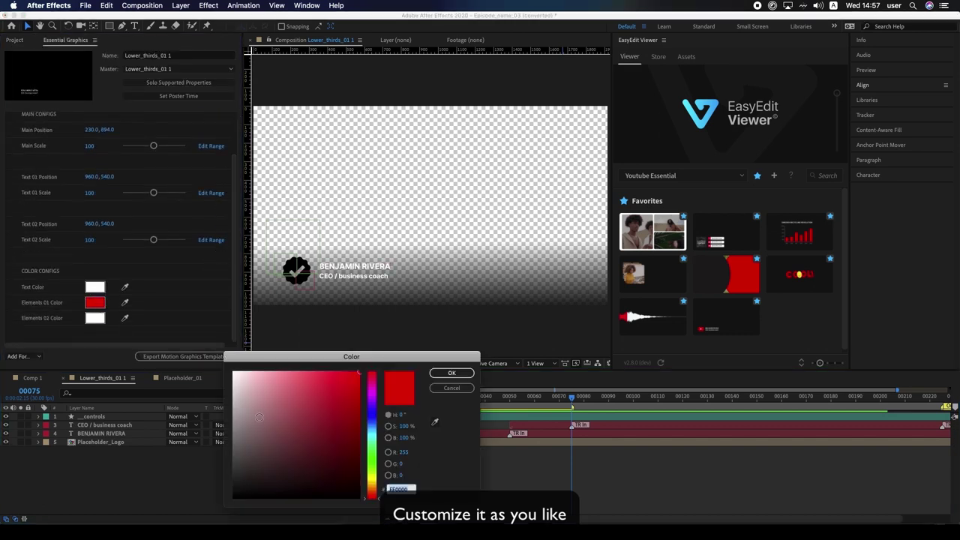
left_click(256, 402)
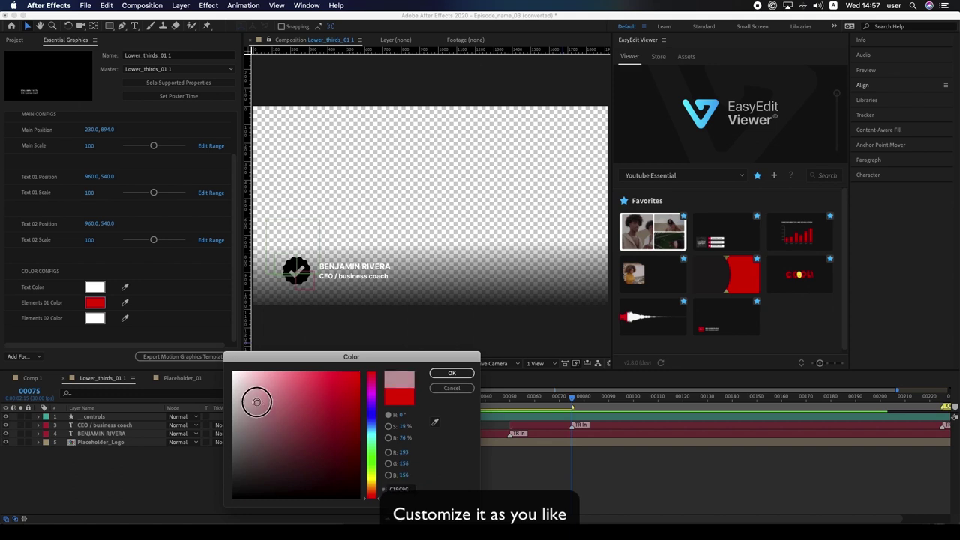
left_click_drag(256, 402, 233, 373)
left_click(451, 373)
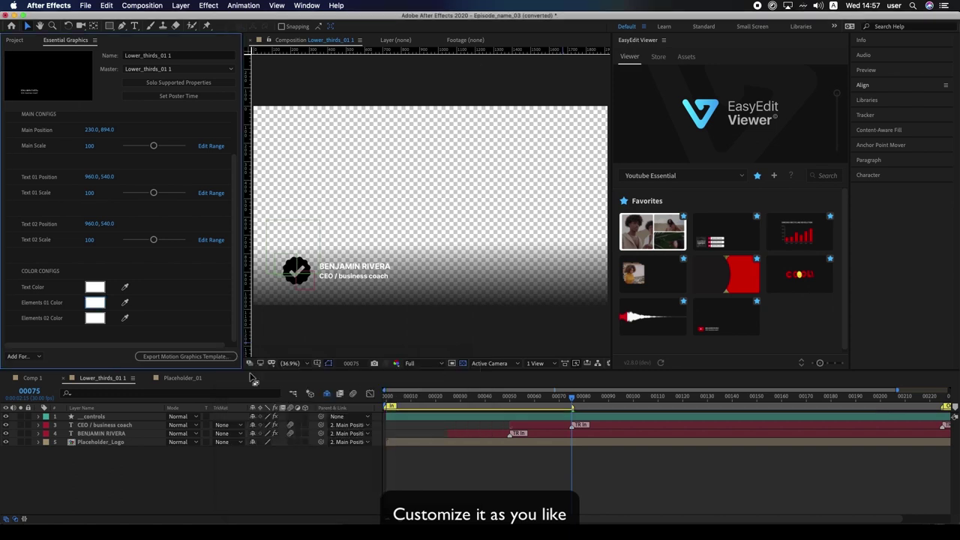
Step: Set Elements 02 Color to black and preview the recoloured lower third
left_click(95, 318)
left_click_drag(255, 421, 233, 496)
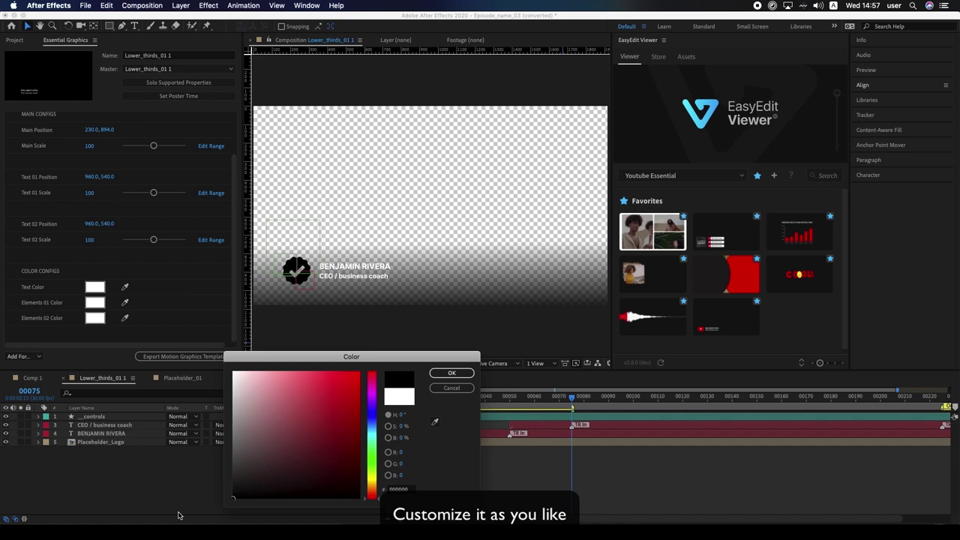
left_click(454, 374)
key("space")
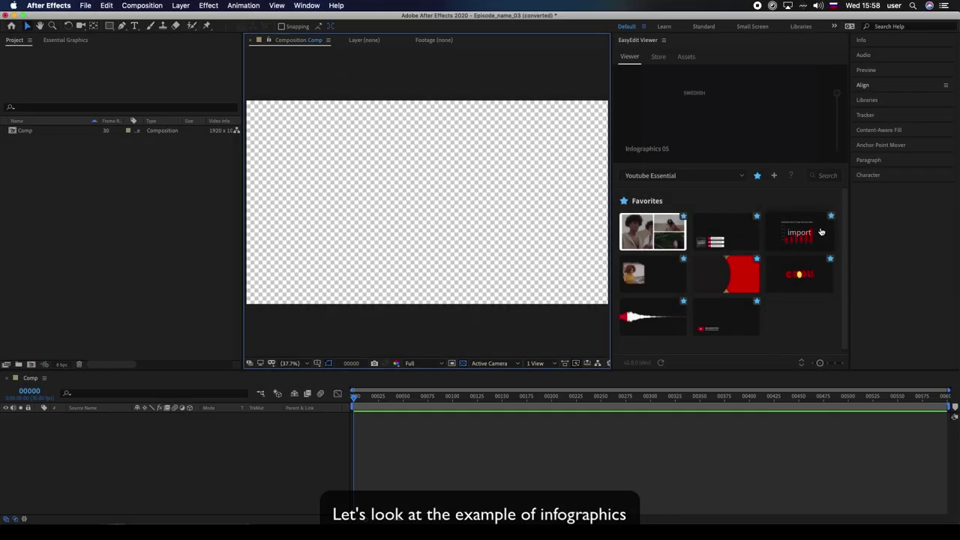
Step: Load the Infographics_05 bar chart and replace its SWEDISH RECYCLING REVOLUTION title with 'Your Stats'
left_click(821, 232)
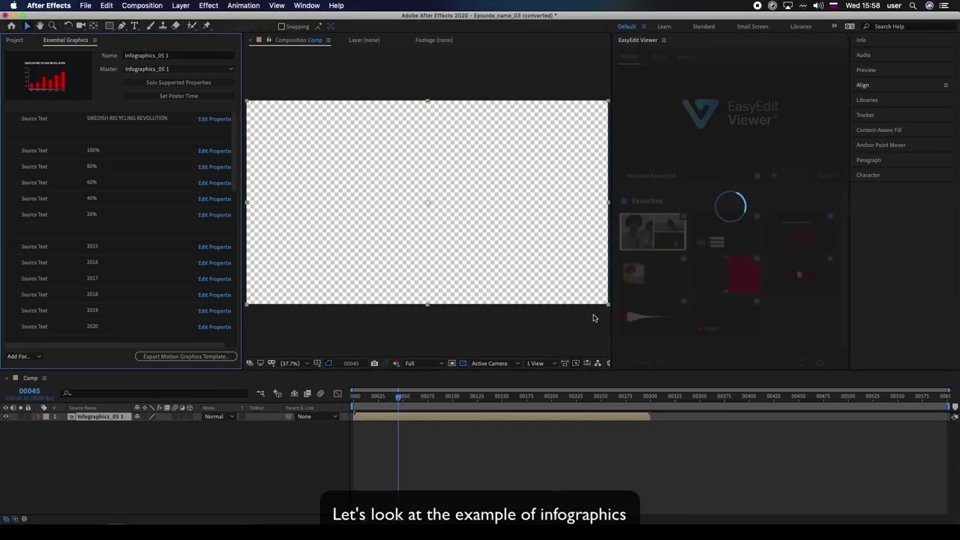
left_click_drag(396, 399, 483, 401)
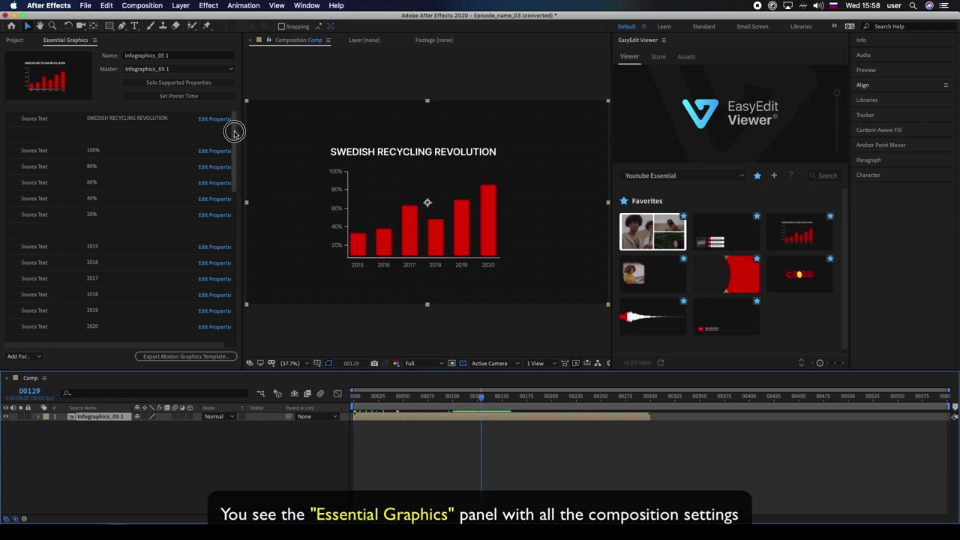
mouse_move(235, 132)
left_mouse_down()
mouse_move(227, 256)
mouse_move(225, 122)
left_mouse_up()
left_click(172, 120)
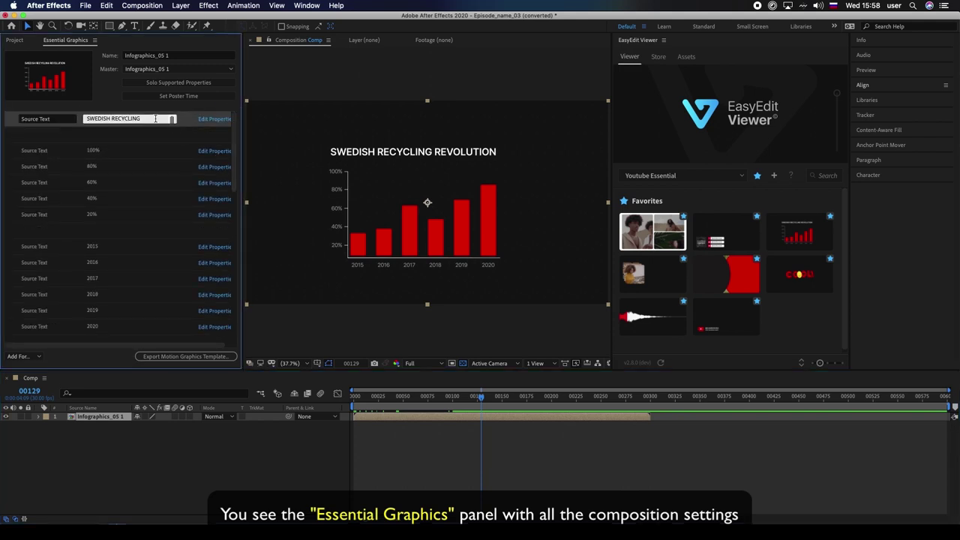
key("super+a")
key("BackSpace")
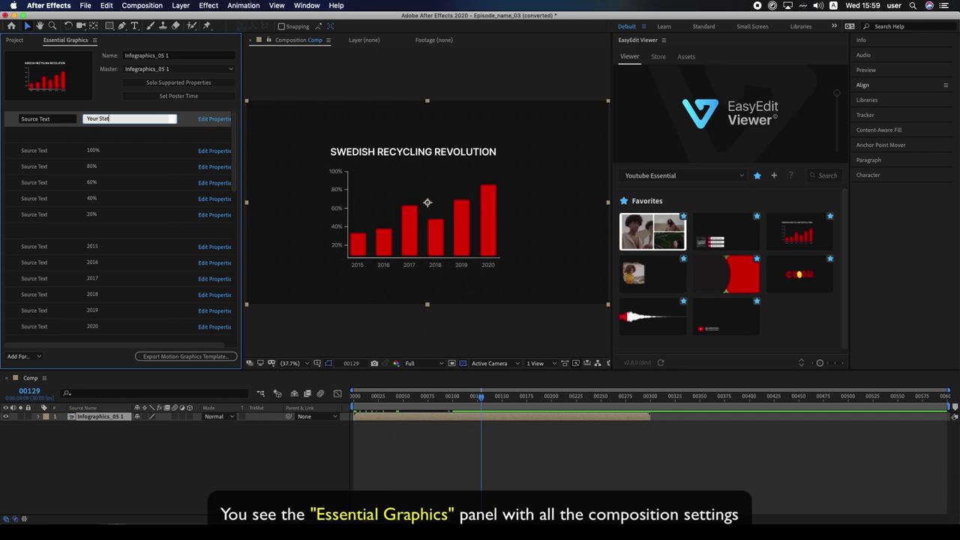
left_click(120, 135)
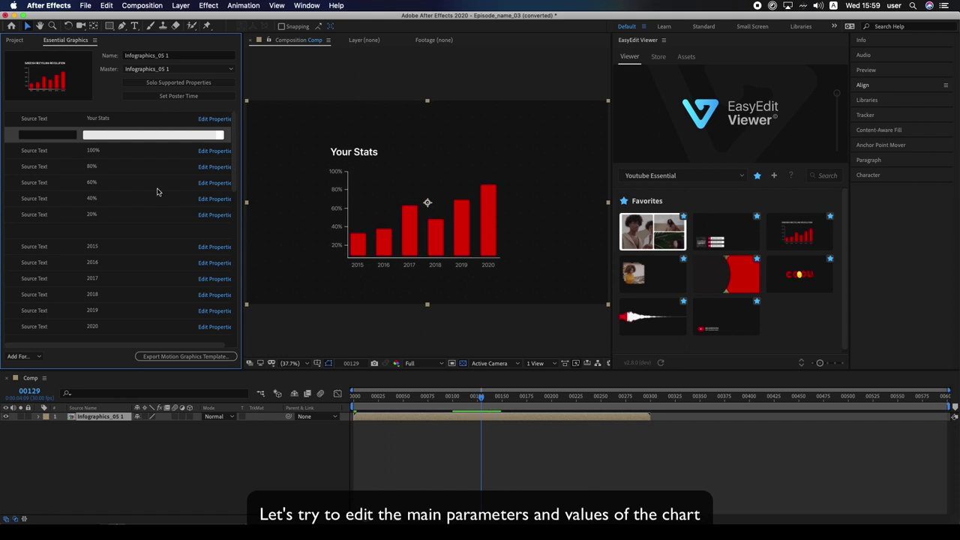
Step: Nudge the chart slightly upward and set its Main Scale to 103
left_click_drag(233, 154, 236, 214)
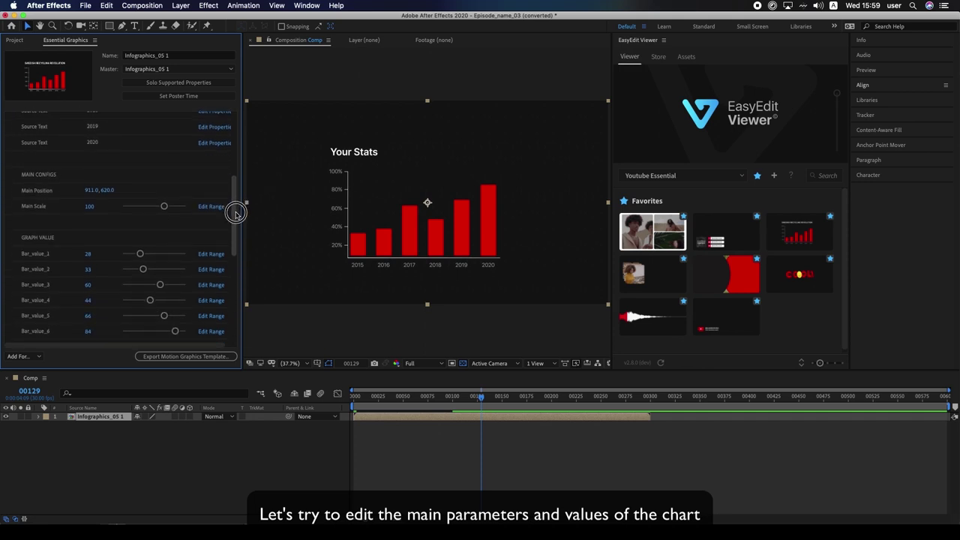
left_click_drag(106, 194, 95, 204)
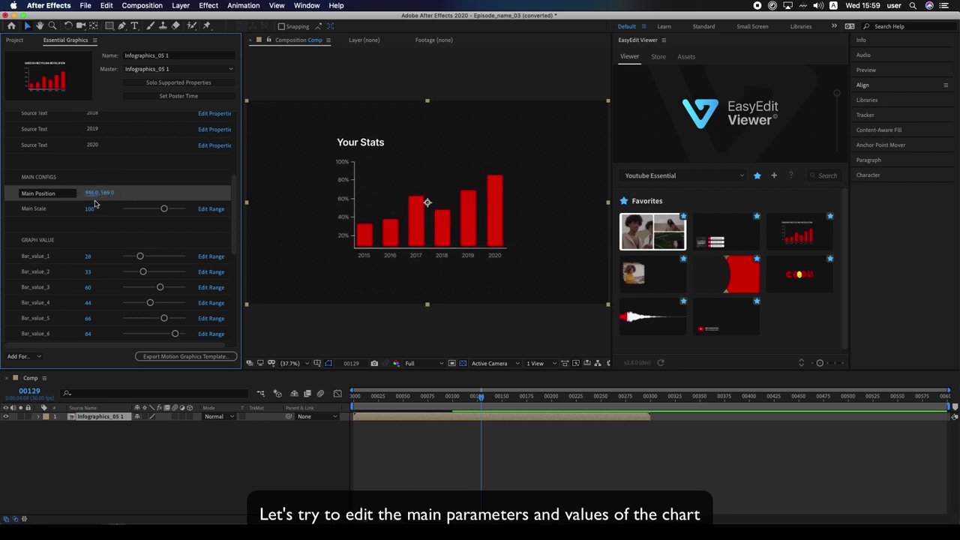
left_click_drag(164, 209, 173, 210)
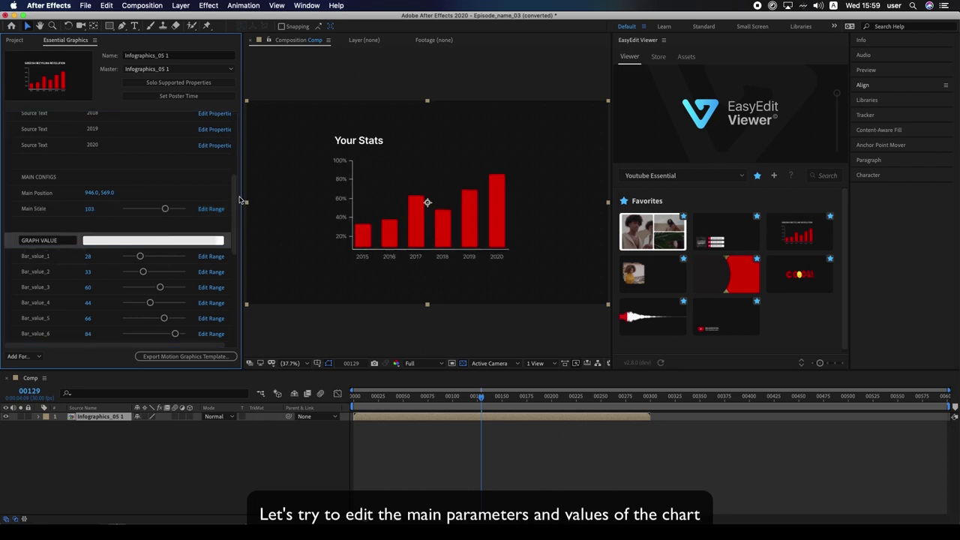
Step: Set the six bar values to 15, 32, 30, 38, 66 and 97
scroll(236, 197, "down", 3)
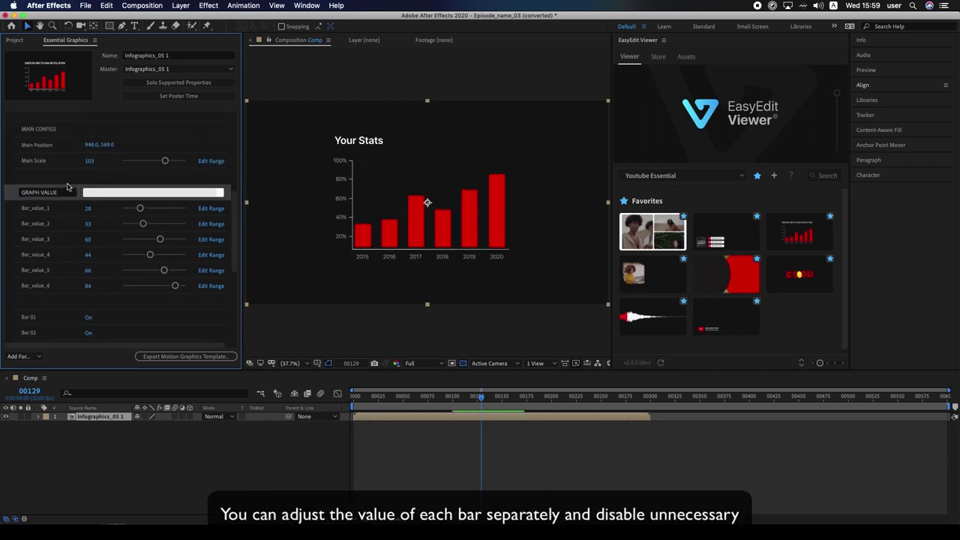
left_click(132, 209)
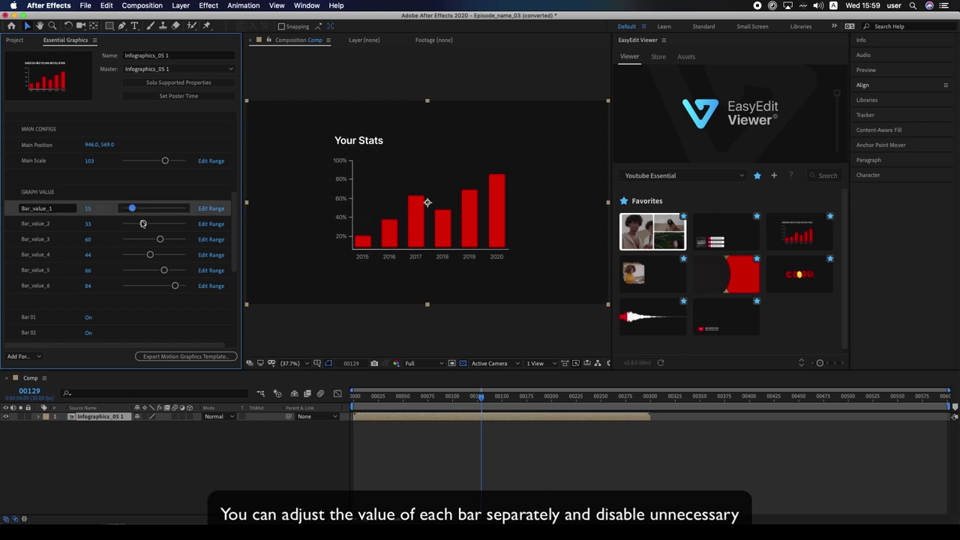
left_click(138, 223)
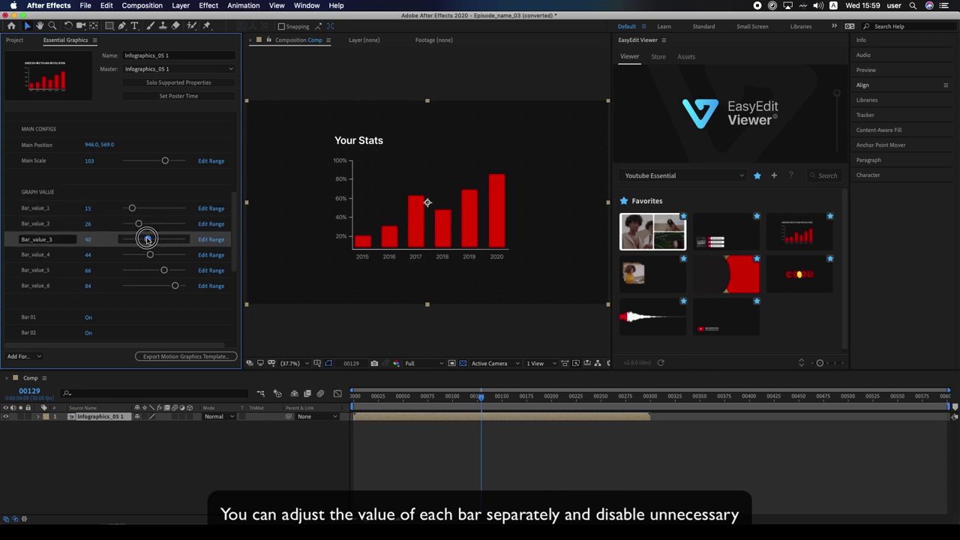
left_click_drag(150, 254, 173, 288)
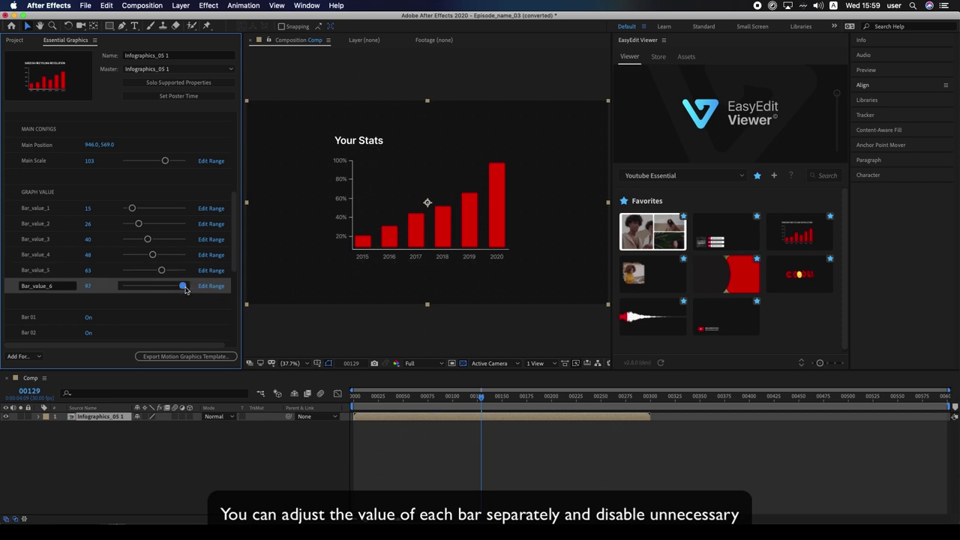
left_click_drag(163, 273, 143, 225)
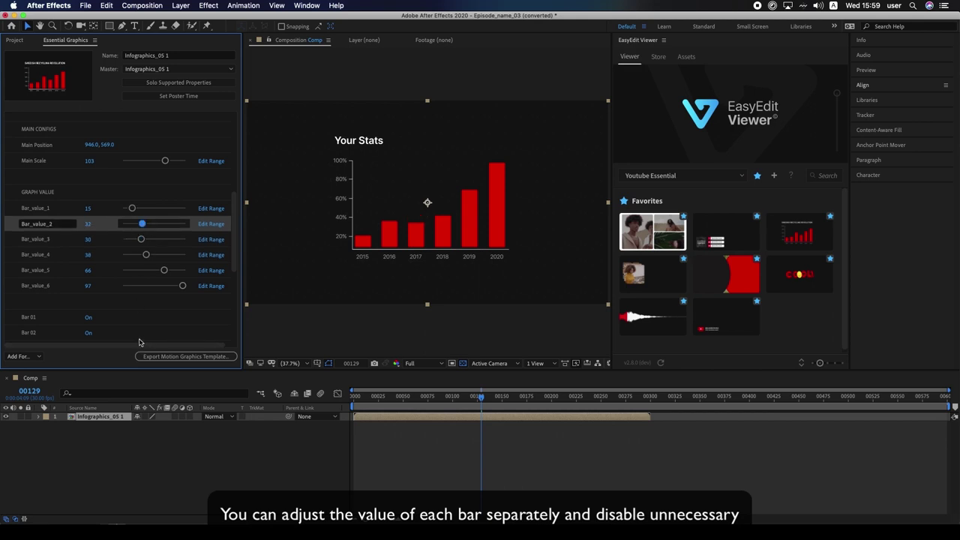
left_click_drag(233, 233, 234, 274)
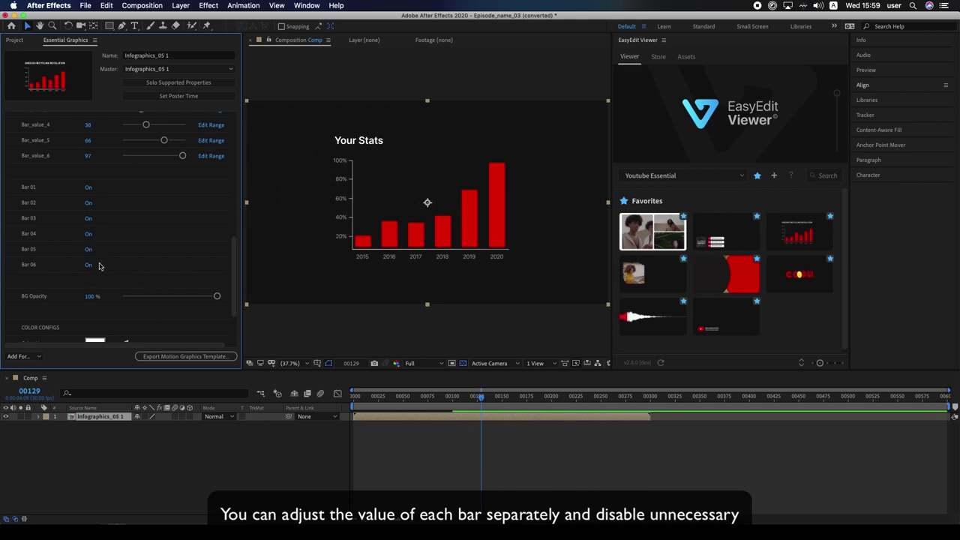
Step: Turn Bars 03–05 on and Bar 06 off so five bars (2015–2019) show, then preview
left_click(88, 267)
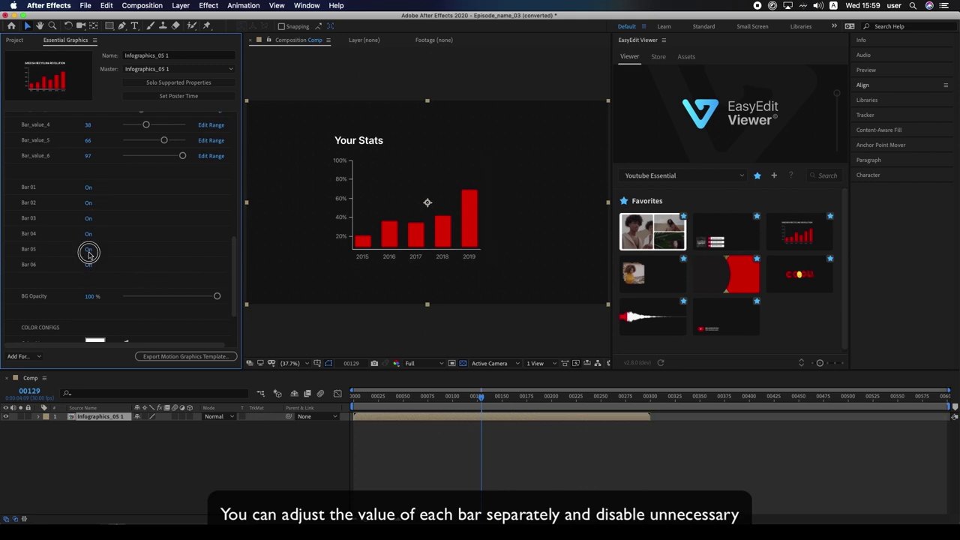
left_click(88, 253)
left_click(89, 234)
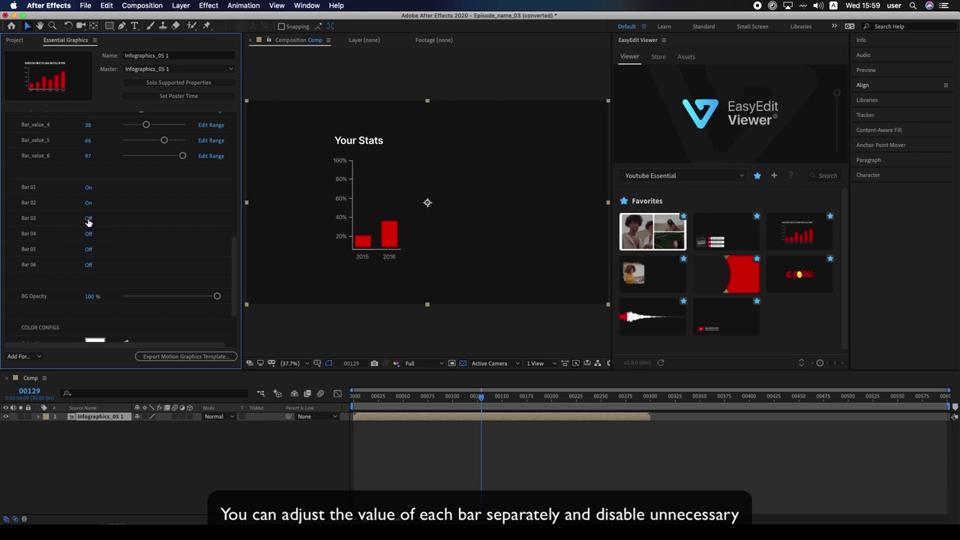
left_click_drag(460, 395, 315, 396)
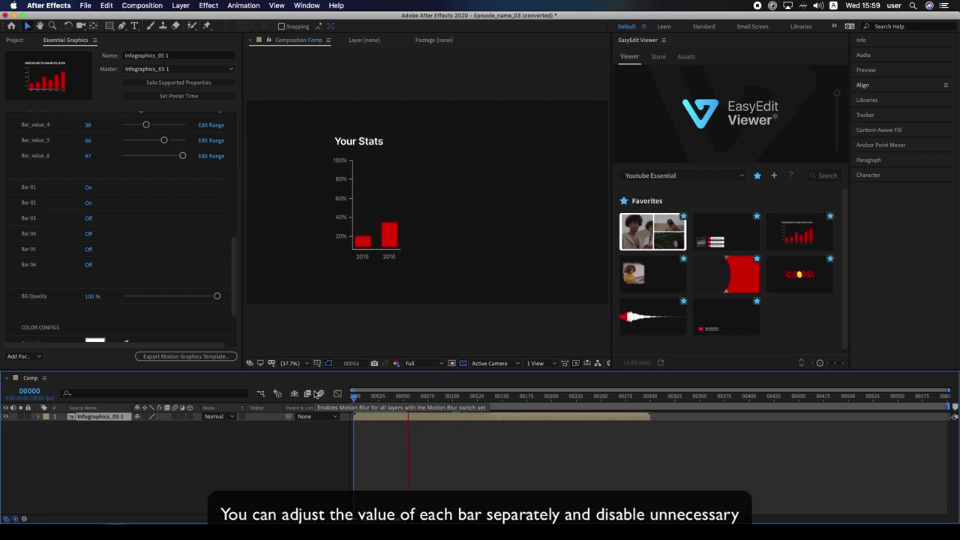
left_click(88, 218)
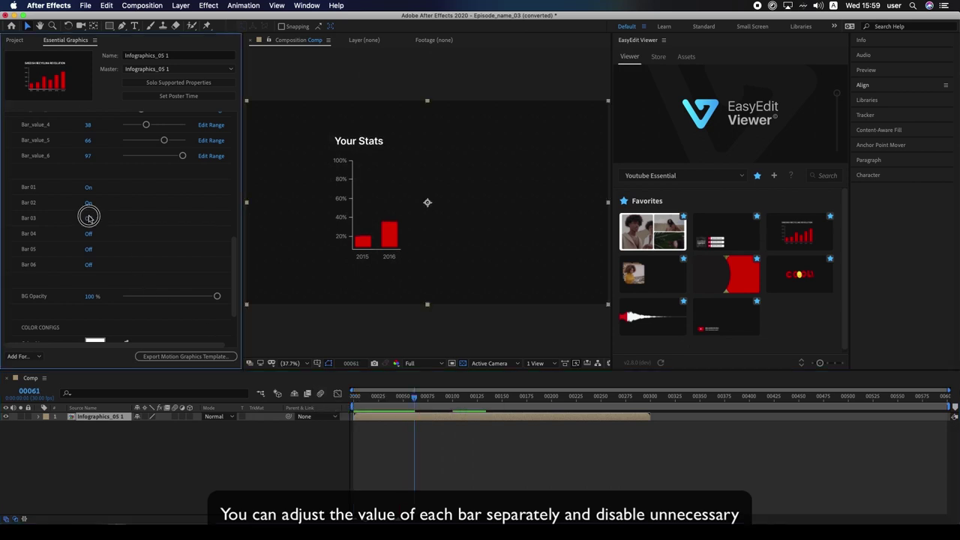
left_click(368, 381)
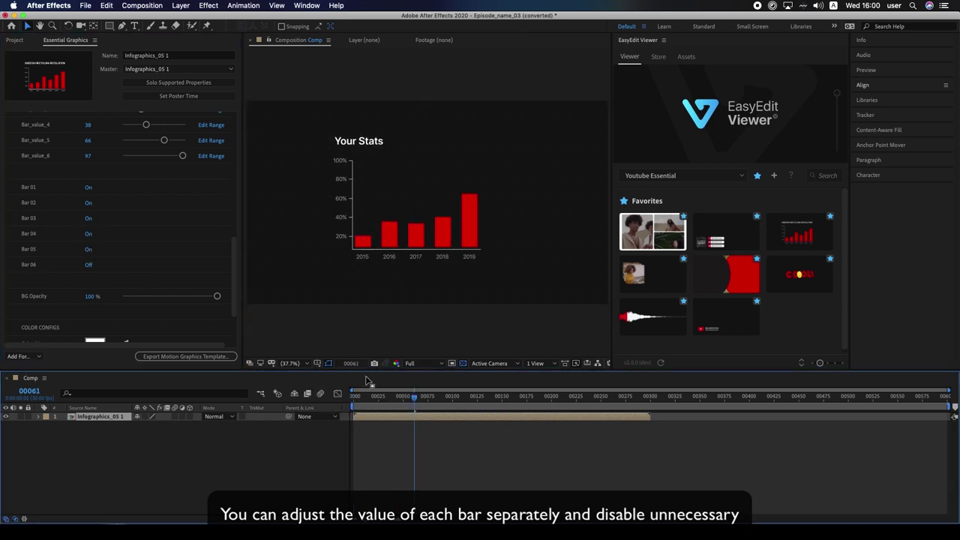
left_click(348, 397)
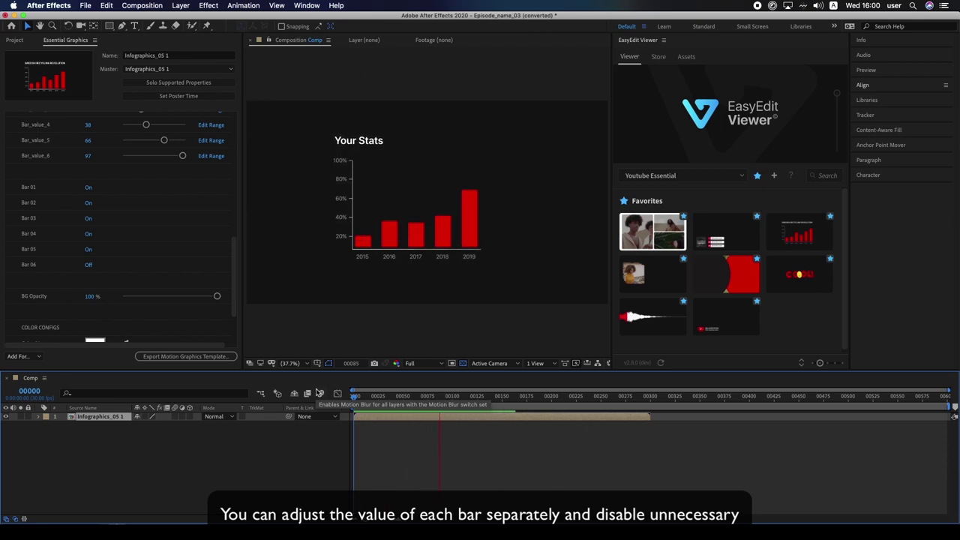
key("space")
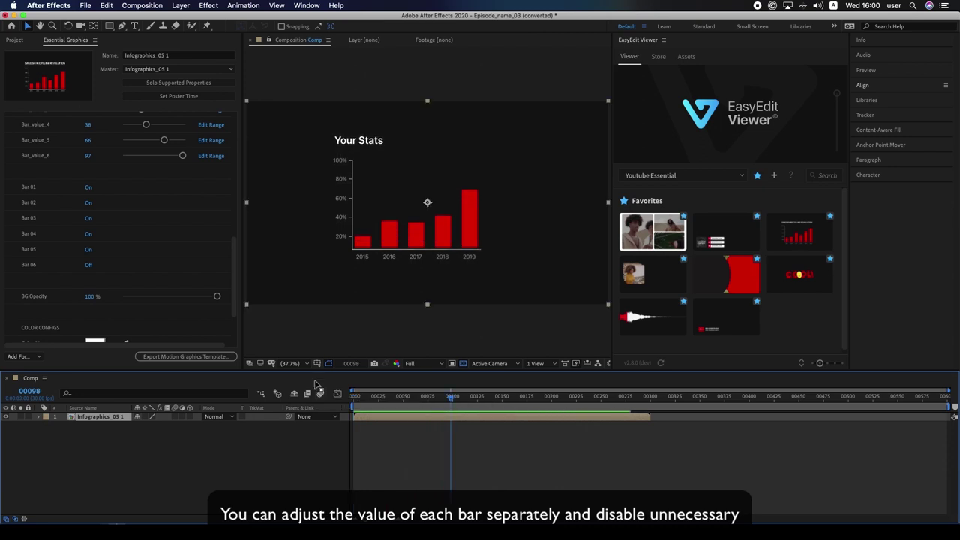
left_click_drag(233, 244, 233, 279)
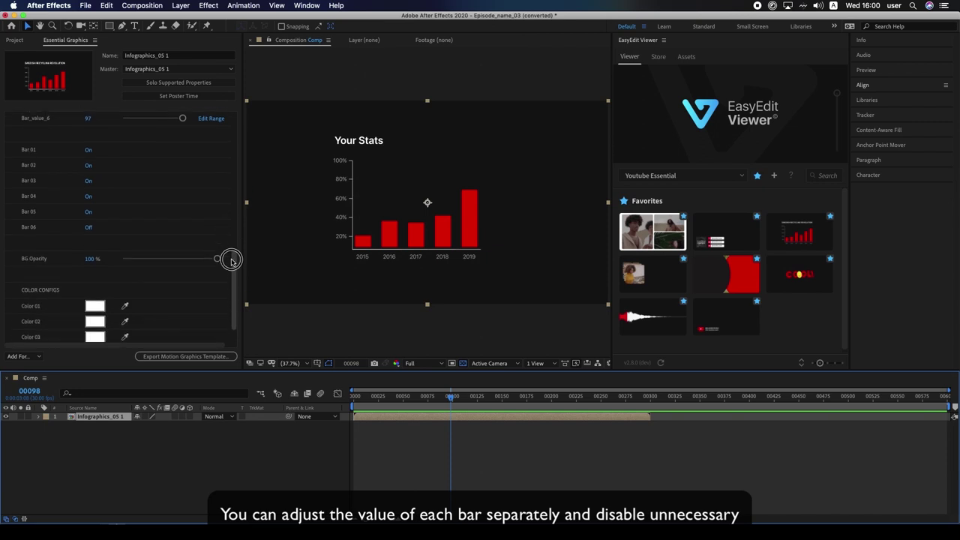
Step: Change Color 04 from red to purple and preview the chart animation
left_click(96, 318)
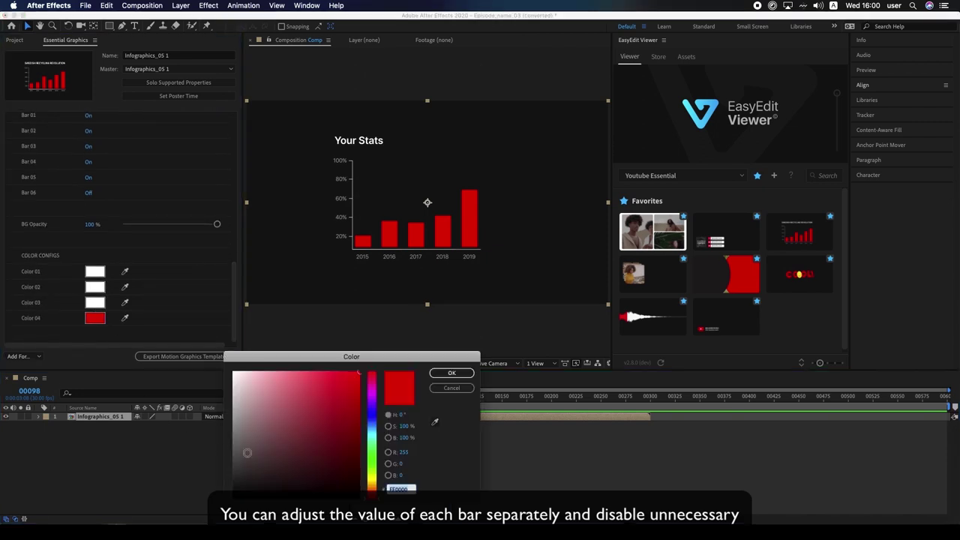
left_click_drag(374, 399, 374, 406)
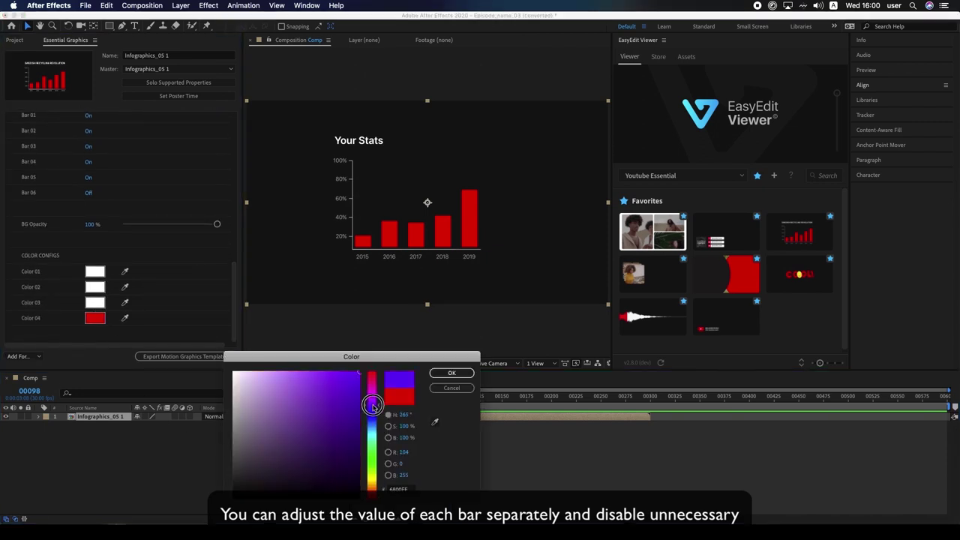
left_click(452, 372)
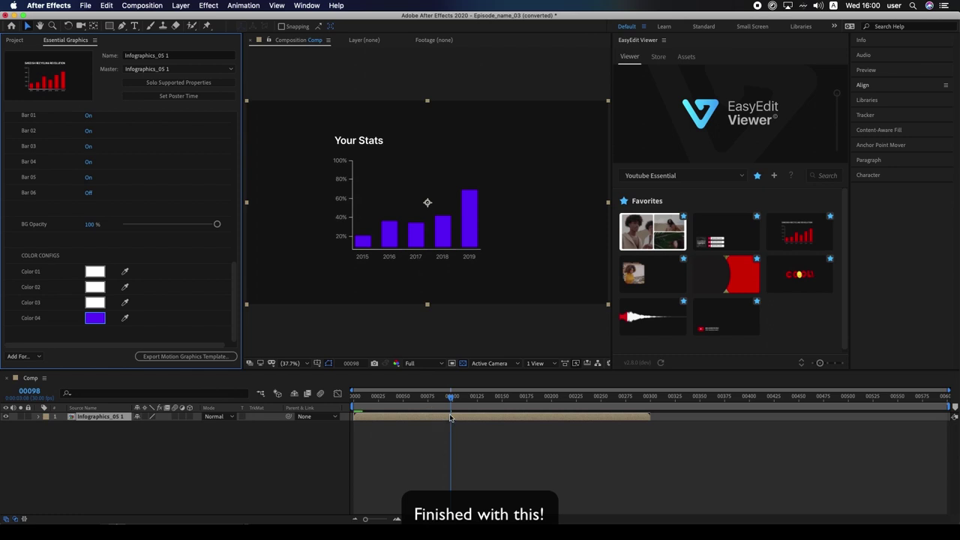
left_click(450, 418)
key("space")
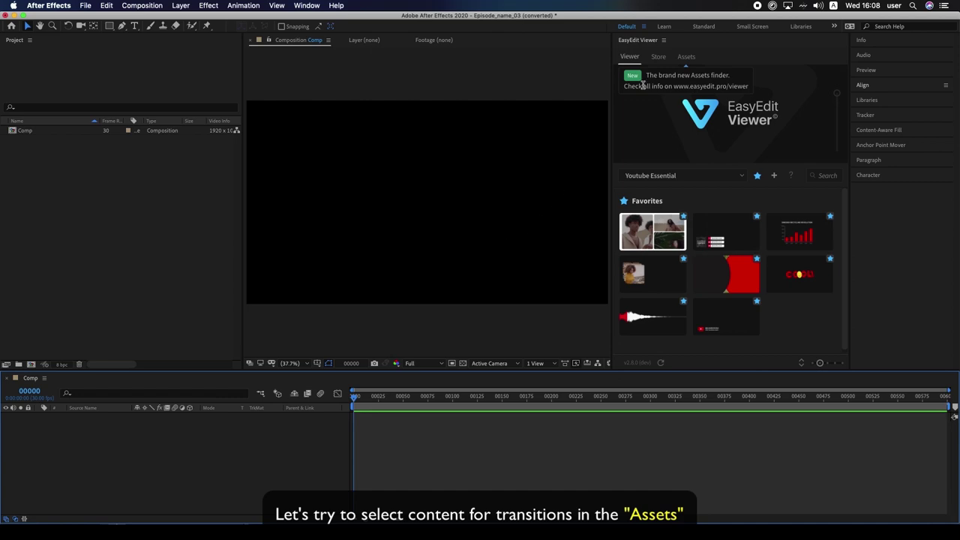
Step: Search EasyEdit Assets for 'Sport' stock videos
left_click(687, 57)
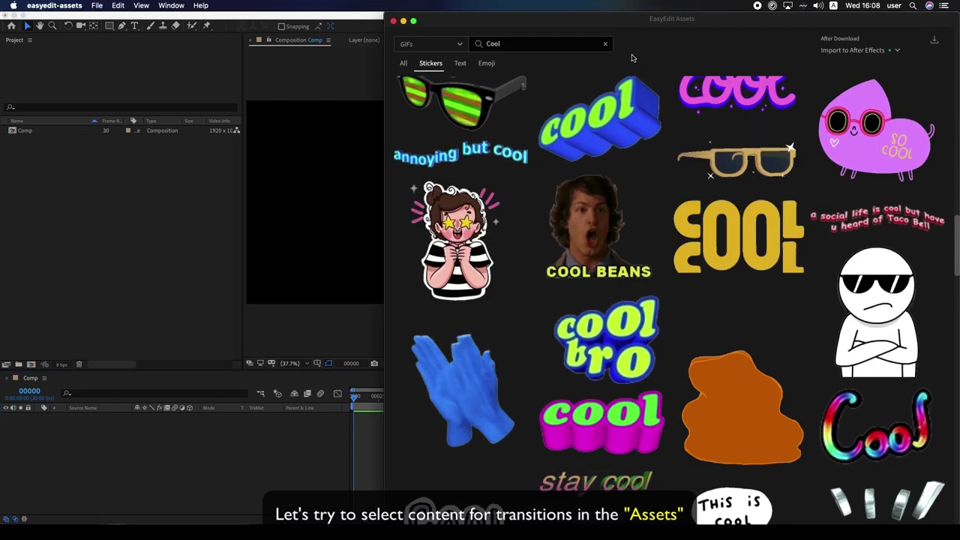
left_click(459, 43)
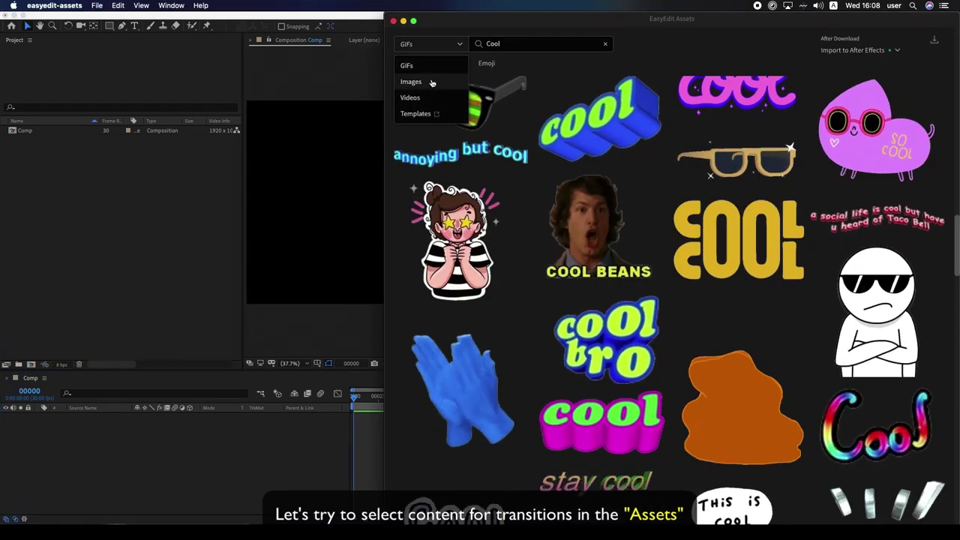
left_click(416, 98)
double_click(498, 44)
type("Sport")
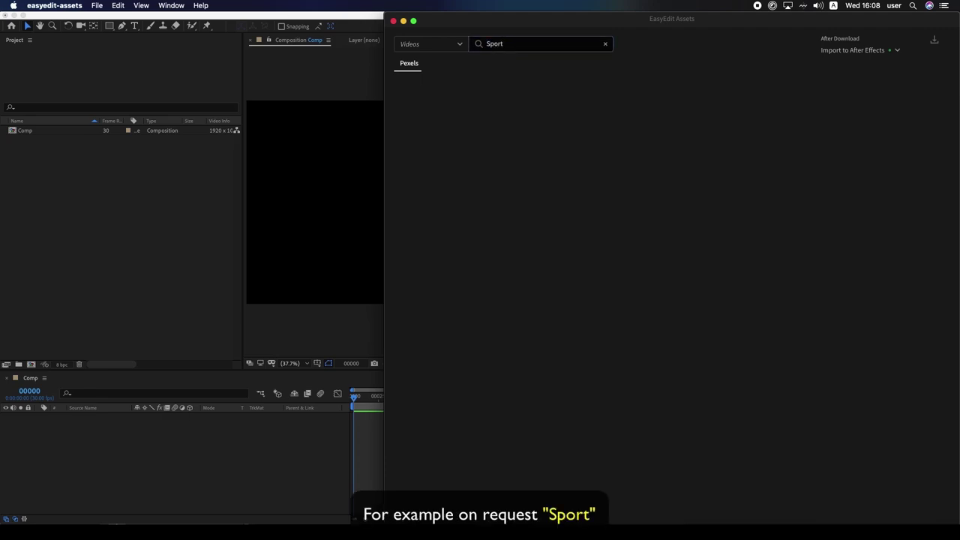
key("Return")
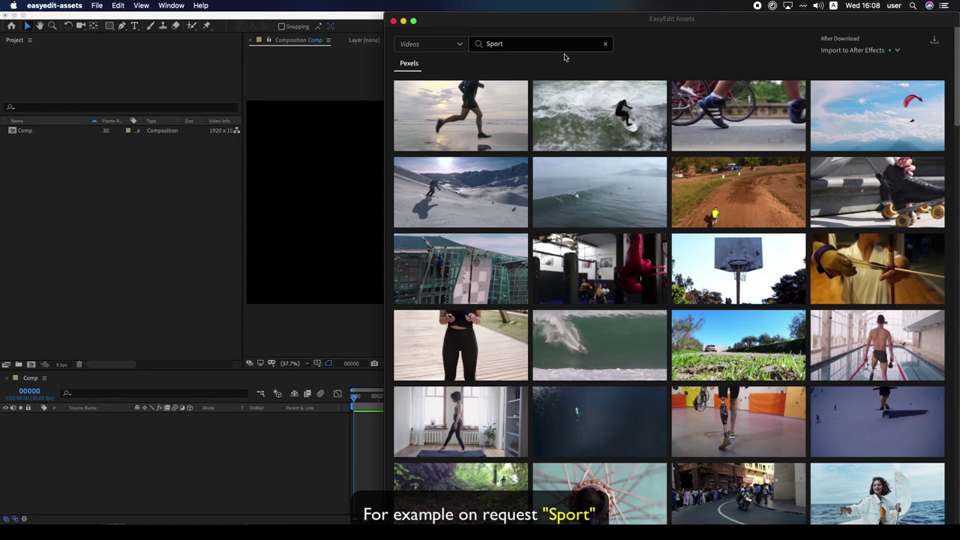
Step: Import the paraglider and skiing clips into the composition
left_click(884, 135)
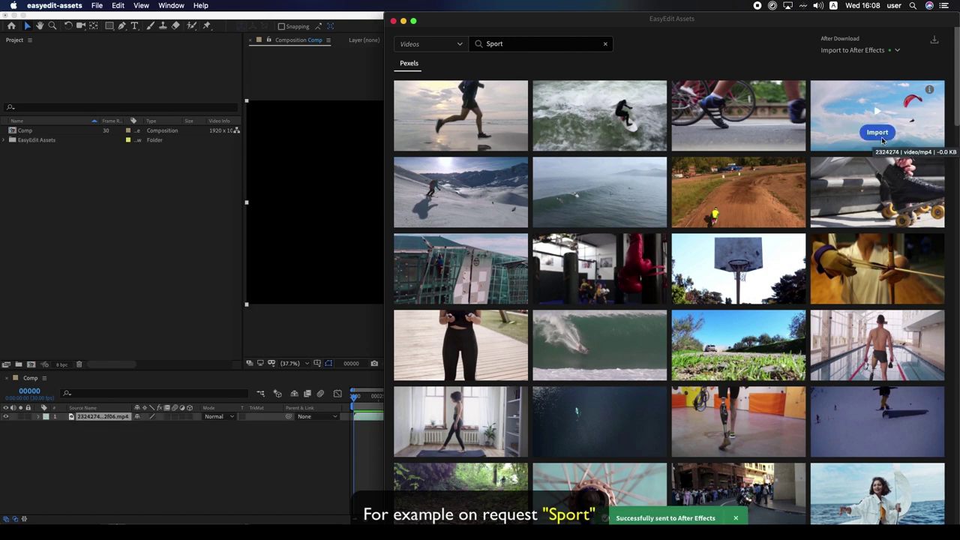
left_click(465, 213)
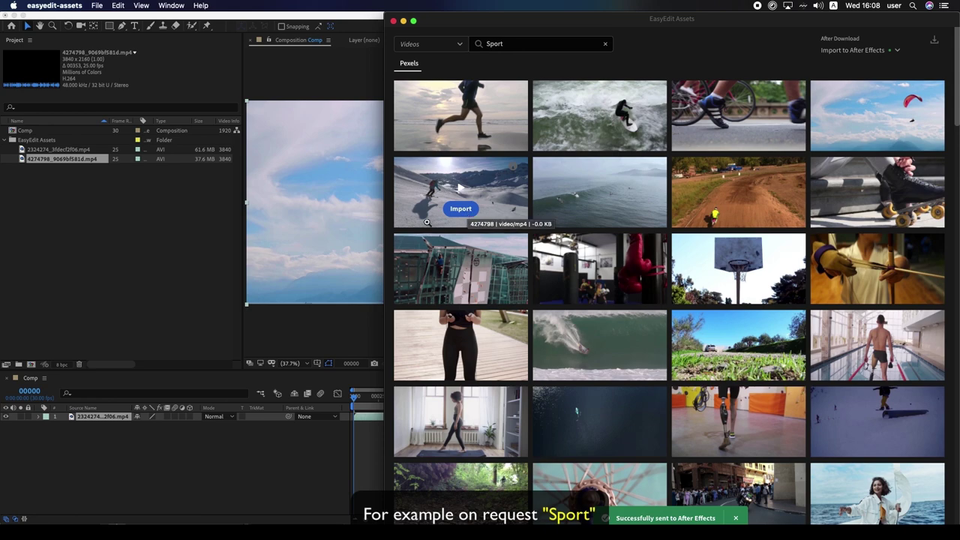
left_click(130, 233)
Step: Start the skiing clip at frame 150, import the red Transition_03 there, and preview
left_click_drag(390, 398, 429, 406)
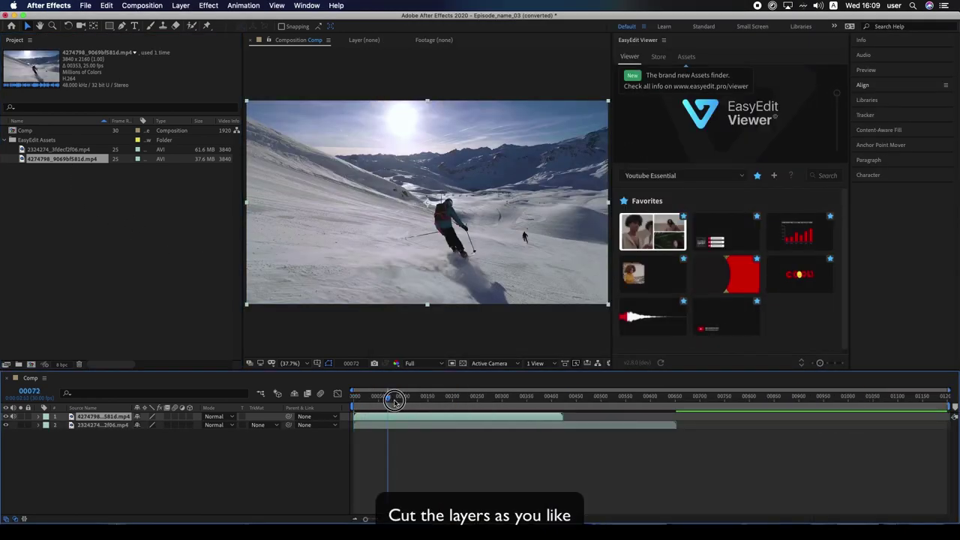
key("bracketleft")
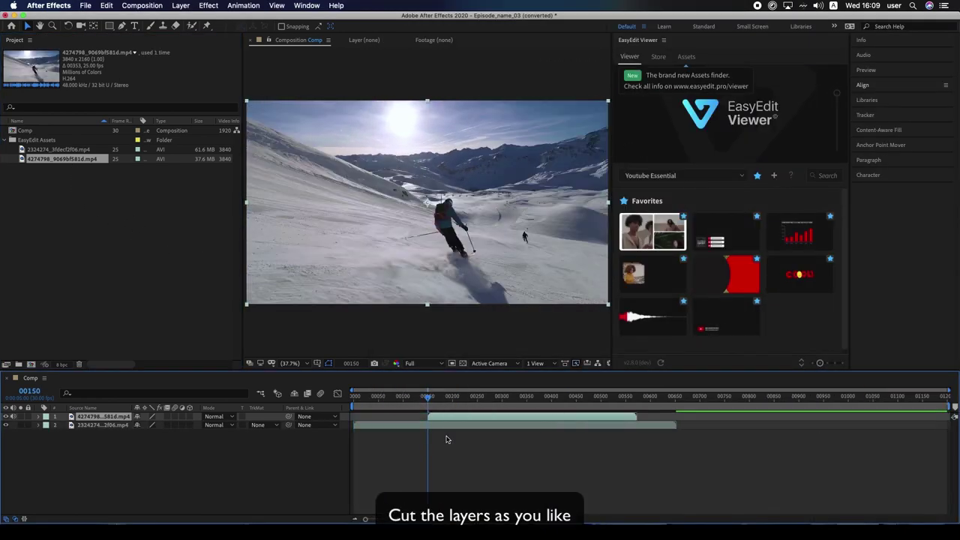
left_click(440, 430)
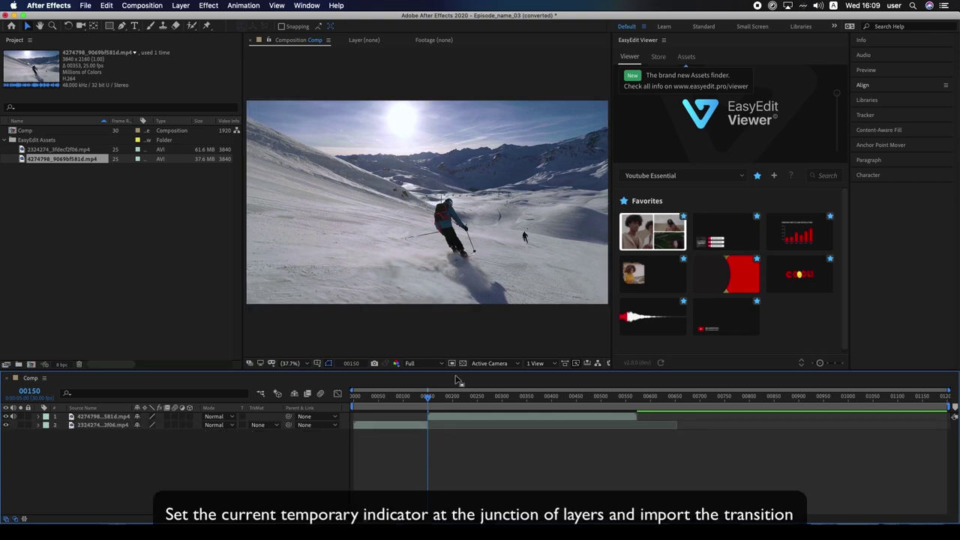
left_click(720, 279)
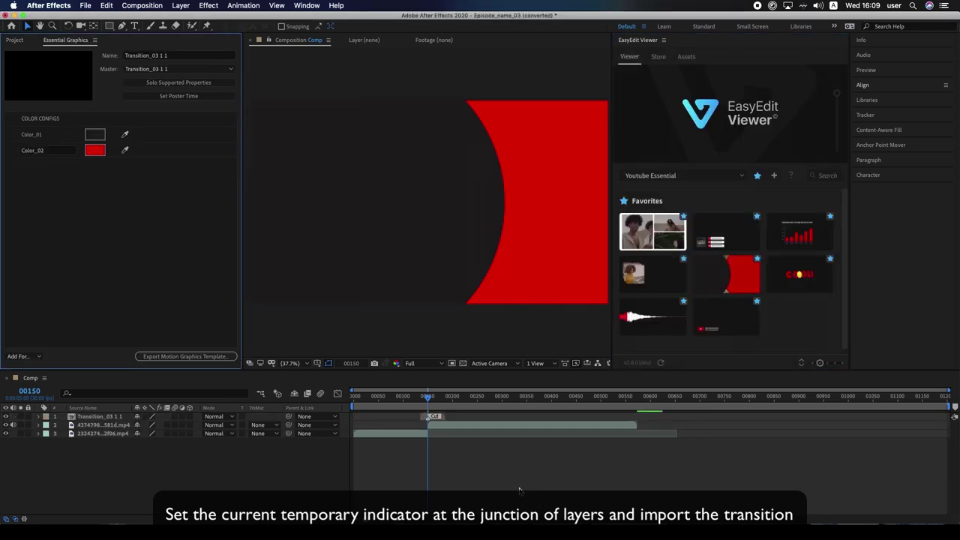
left_click_drag(426, 406, 331, 400)
key("space")
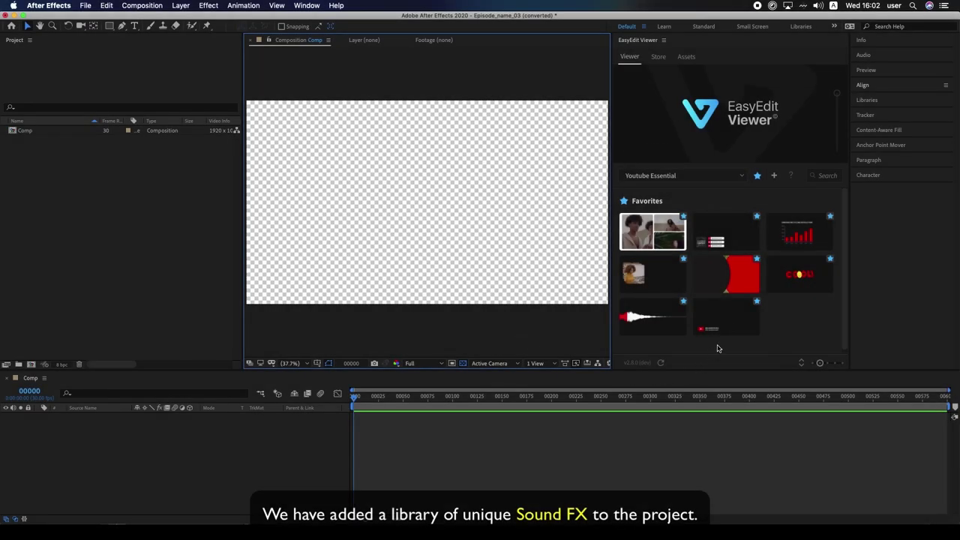
Step: Import the Lower_thirds_01 title and Sound_Fx_017, then preview them from the start
left_click(733, 323)
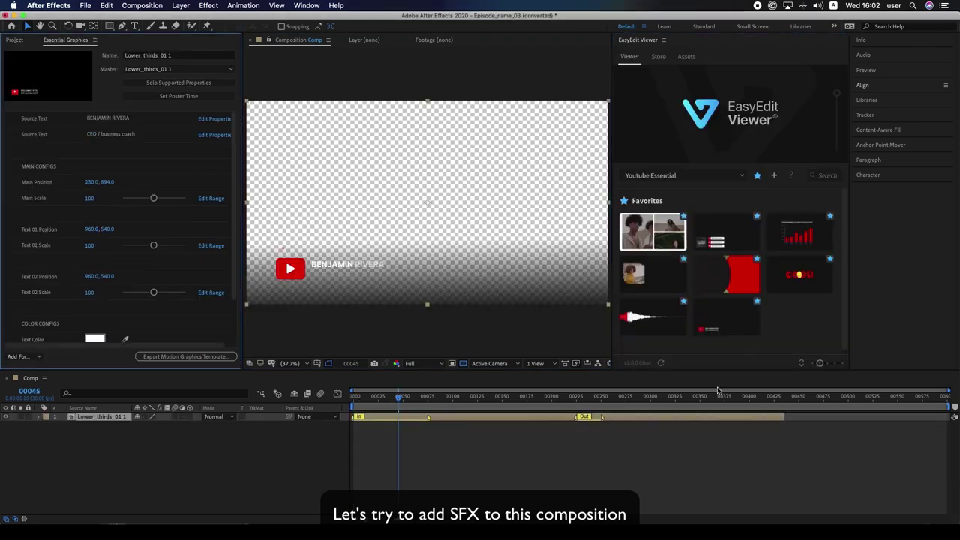
left_click_drag(399, 395, 354, 396)
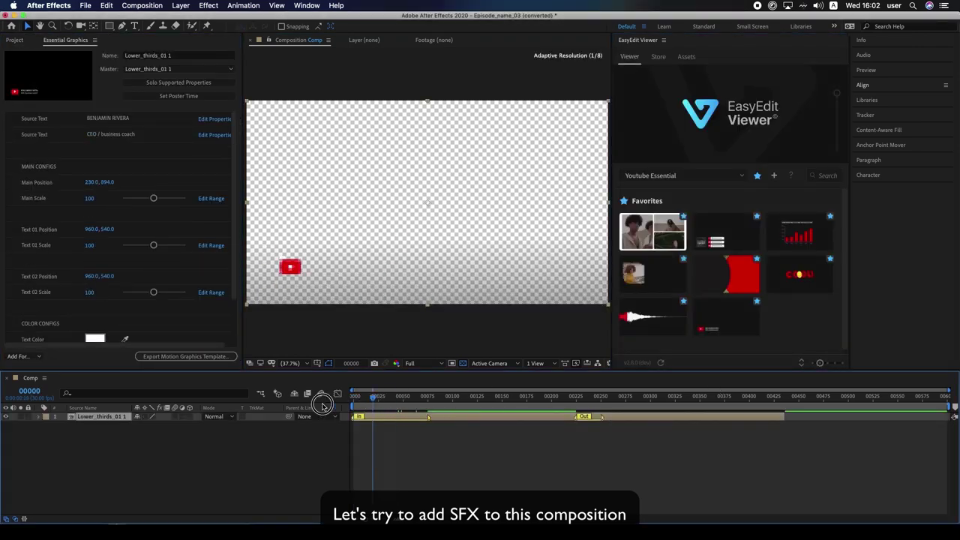
left_click(663, 312)
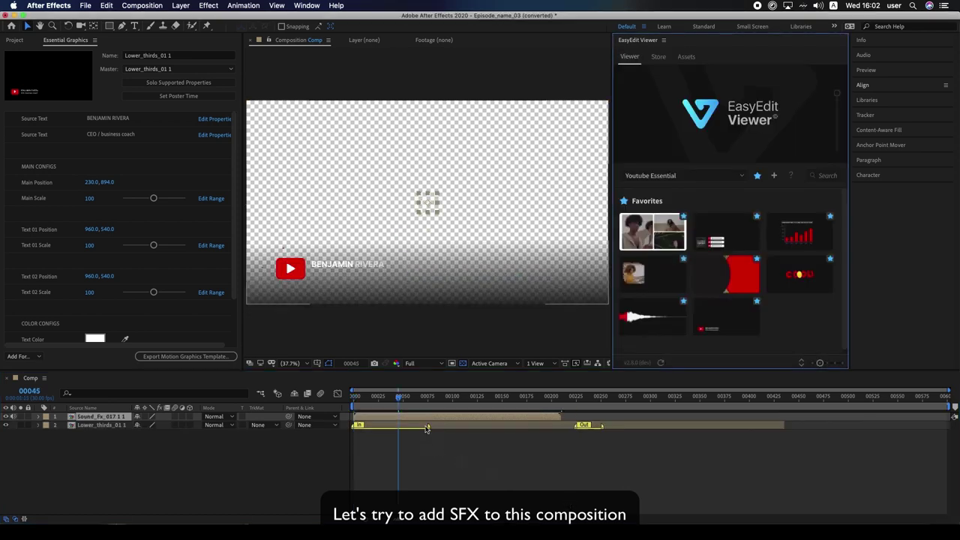
key("Home")
key("space")
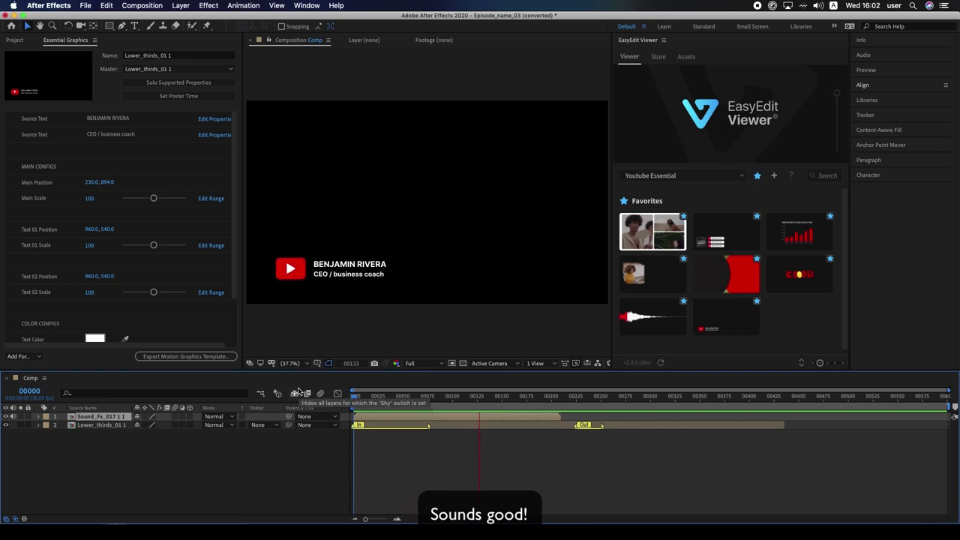
key("space")
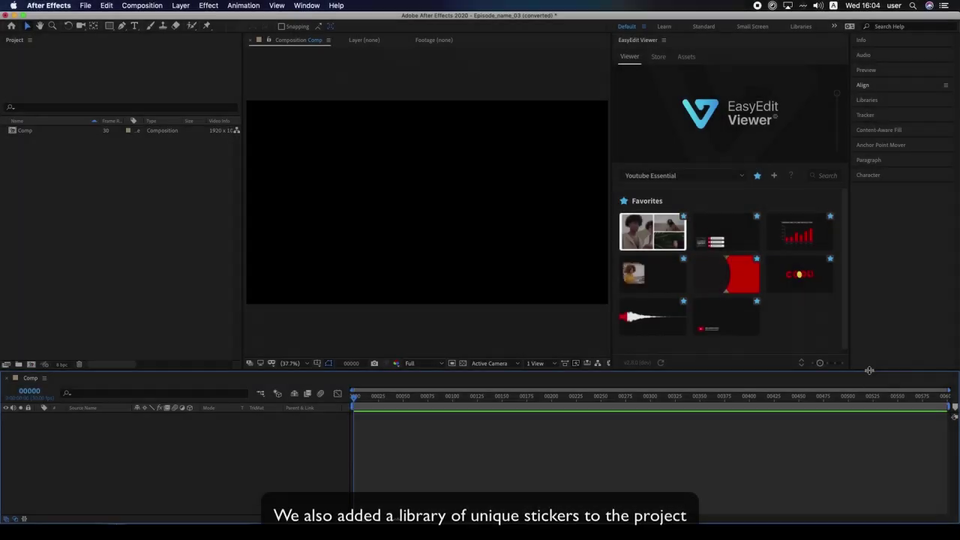
Step: Import the Emoji_02 'COOOL!' sticker, scrub forward to check it, and open EasyEdit Assets
left_click(800, 275)
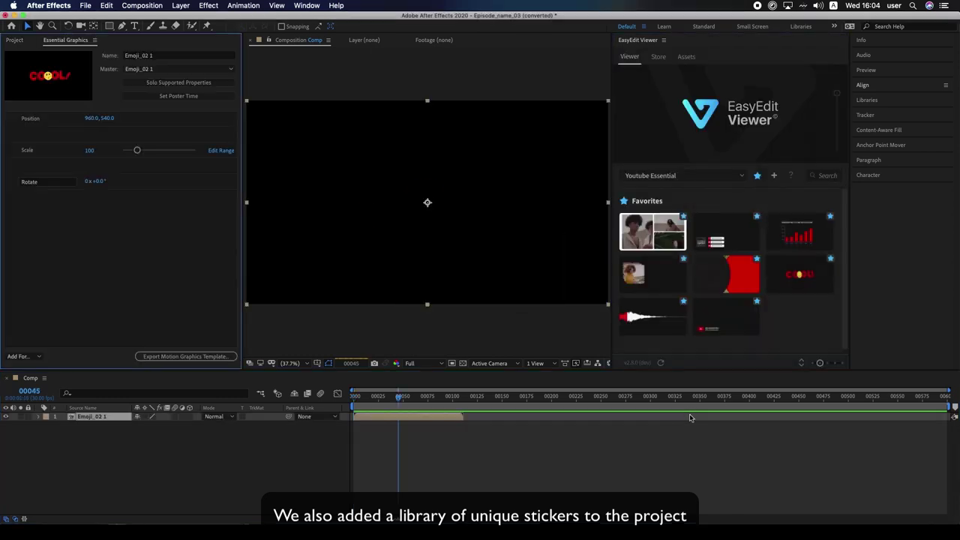
left_click(401, 396)
left_click_drag(402, 396, 445, 396)
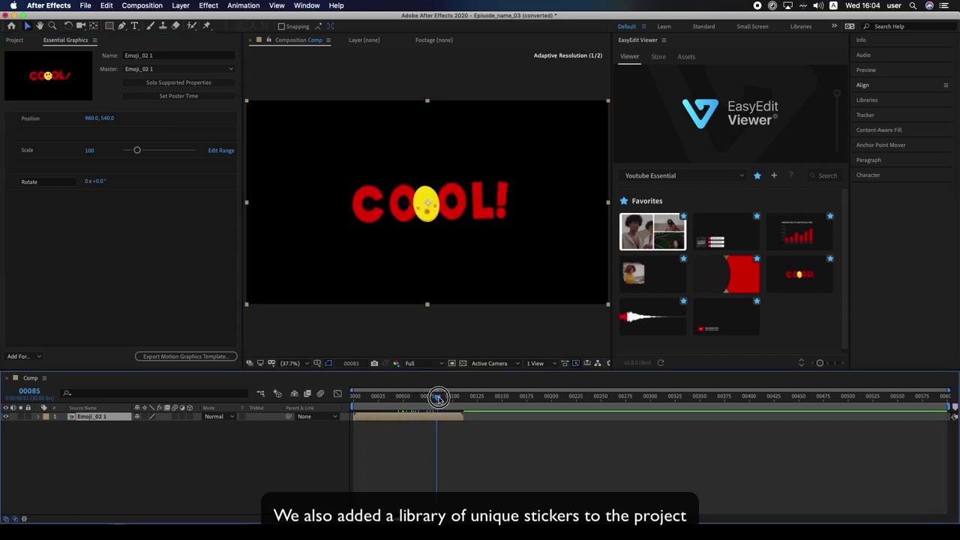
left_click(686, 56)
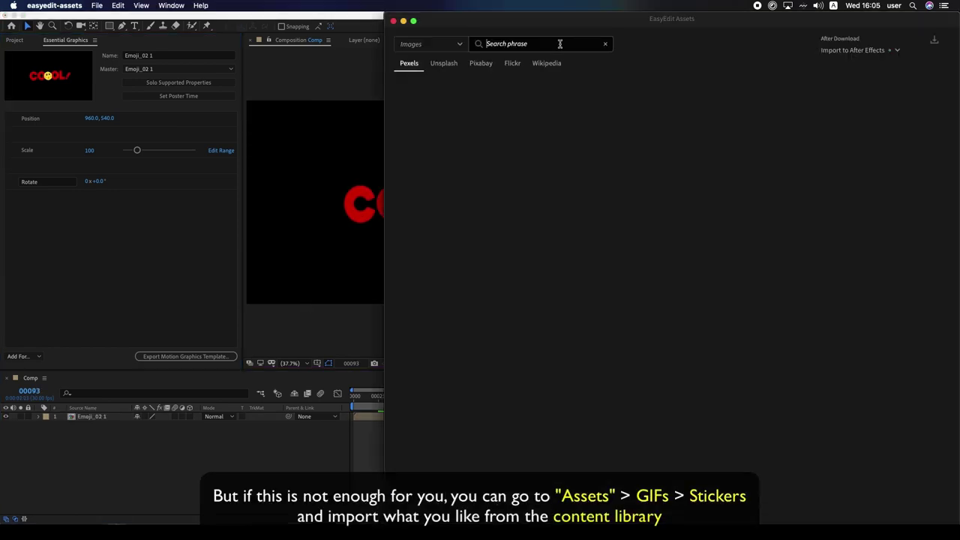
Step: Search EasyEdit Assets GIF stickers for 'cool'
left_click(459, 45)
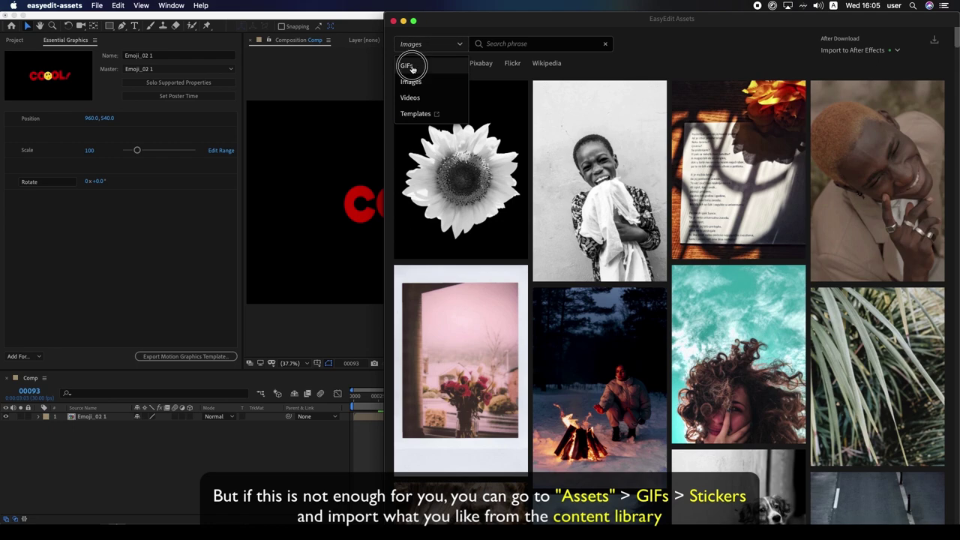
left_click(411, 67)
left_click(432, 65)
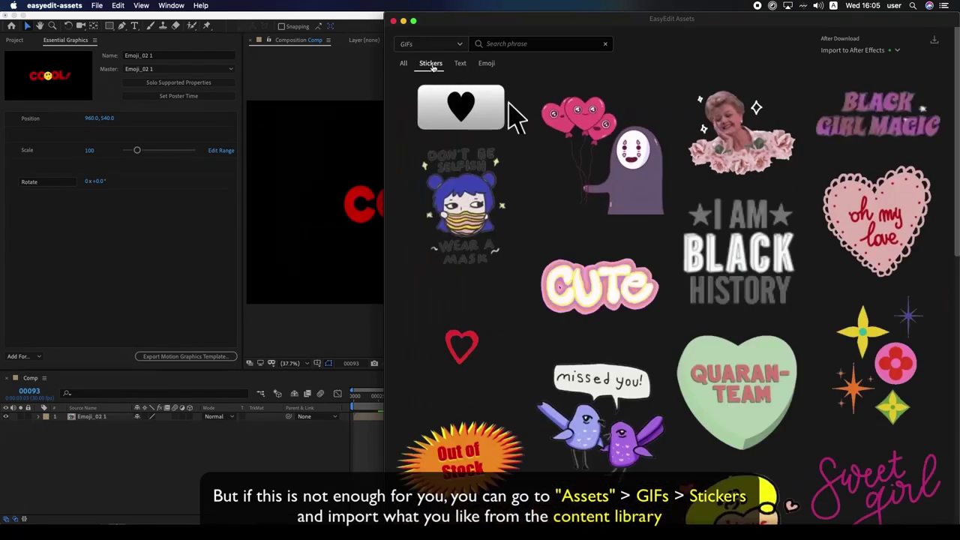
left_click(525, 43)
type("c")
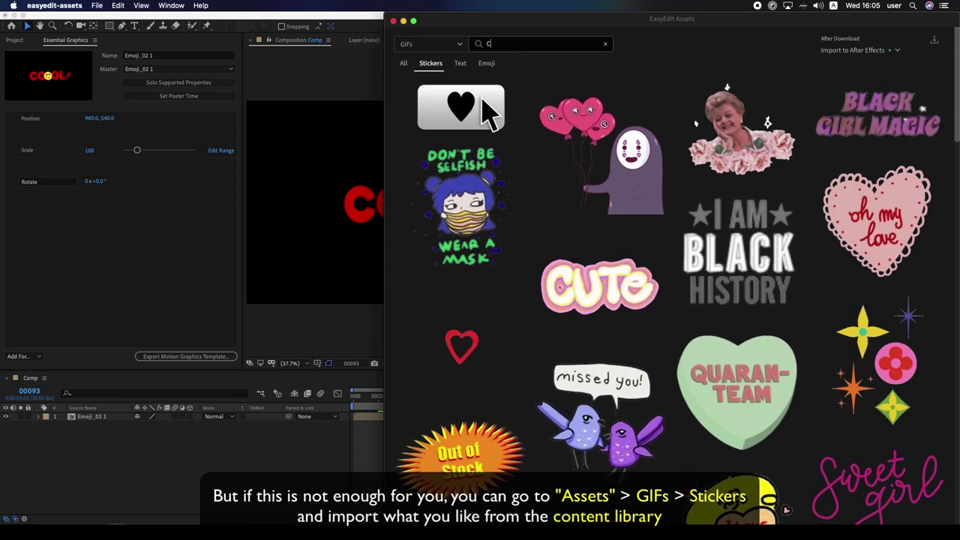
type("ool")
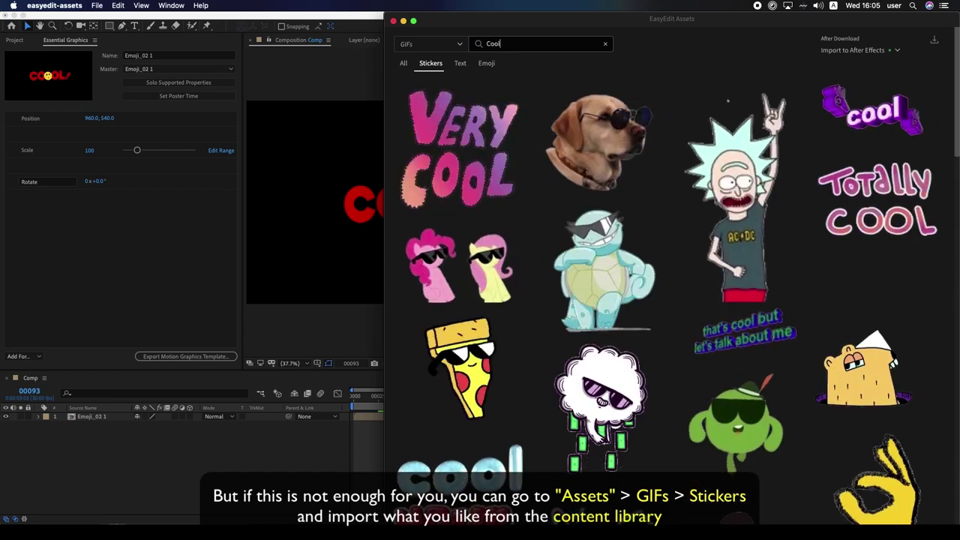
Step: Import the Very Cool, blue cool and your cool stickers
left_click(473, 132)
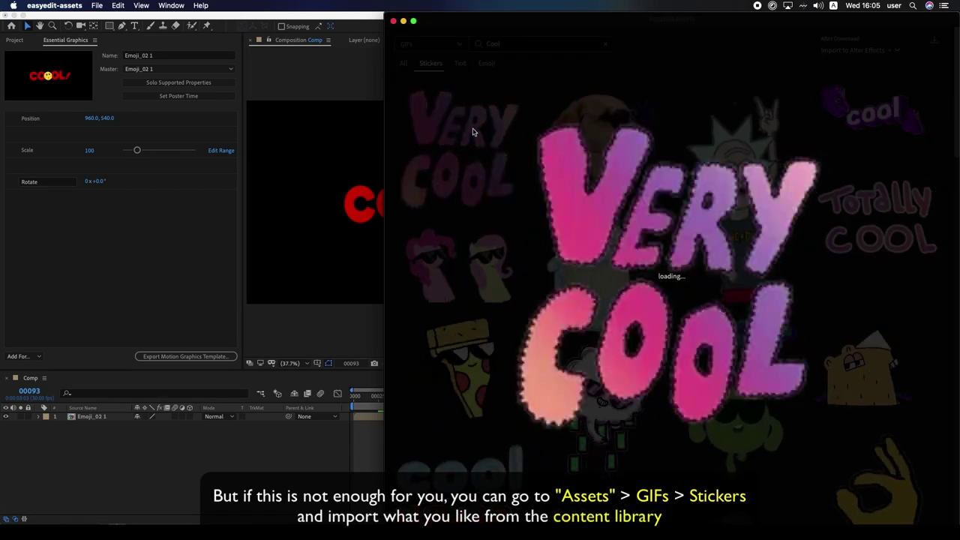
left_click(496, 205)
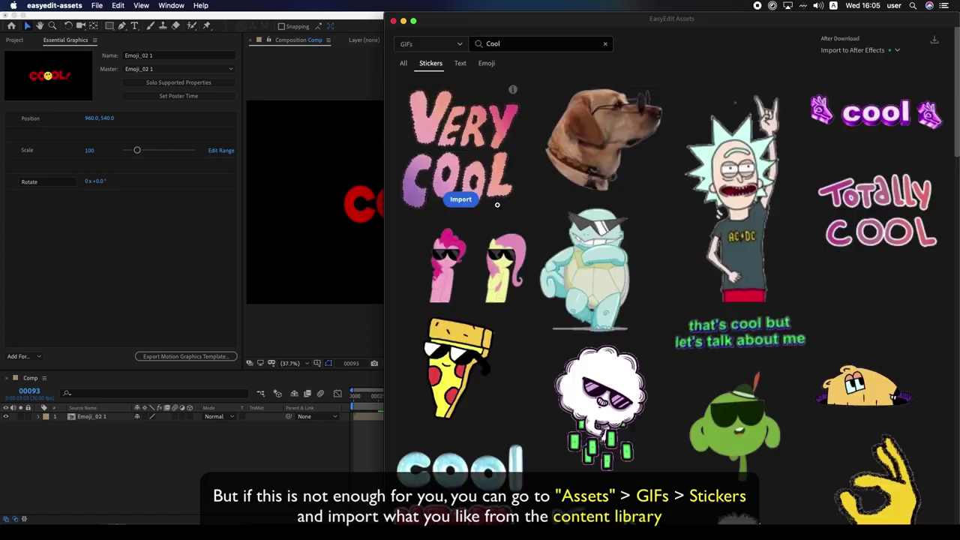
left_click(465, 200)
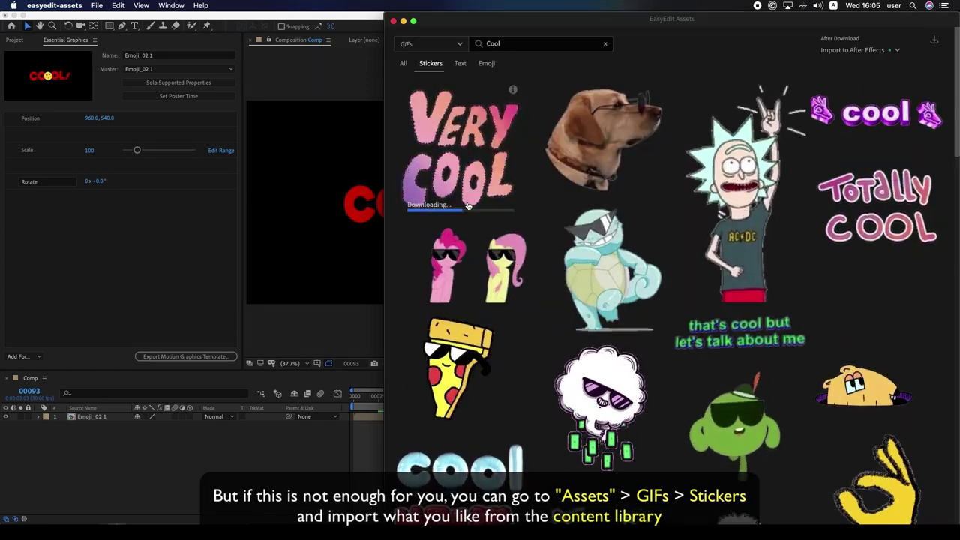
scroll(460, 273, "down", 5)
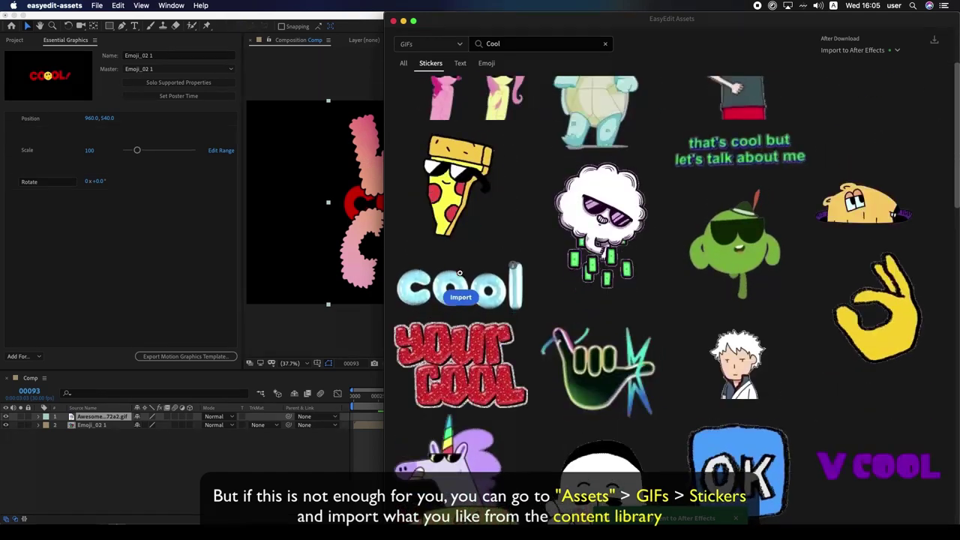
left_click(461, 297)
scroll(465, 297, "down", 3)
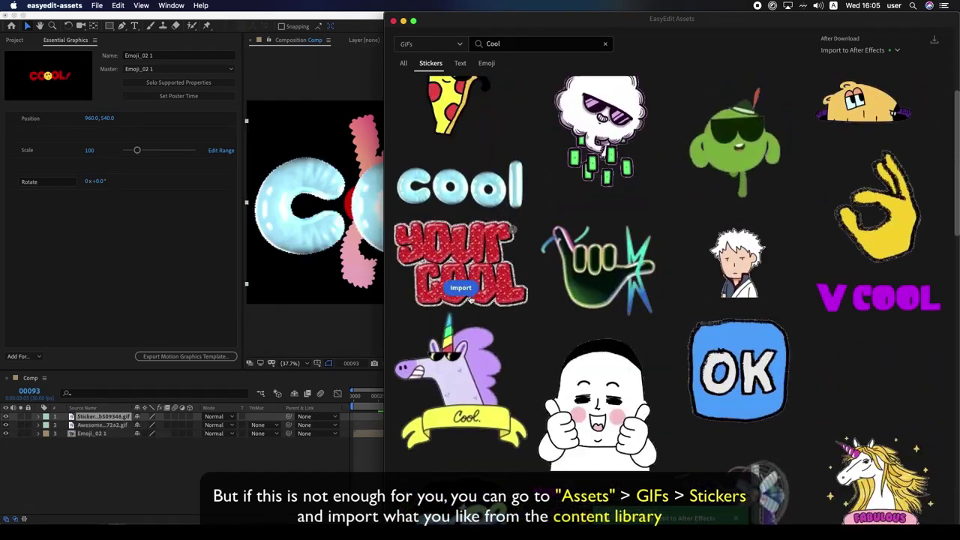
left_click(470, 299)
Step: Import the green COOL and cool bro stickers further down the results
scroll(470, 299, "down", 2)
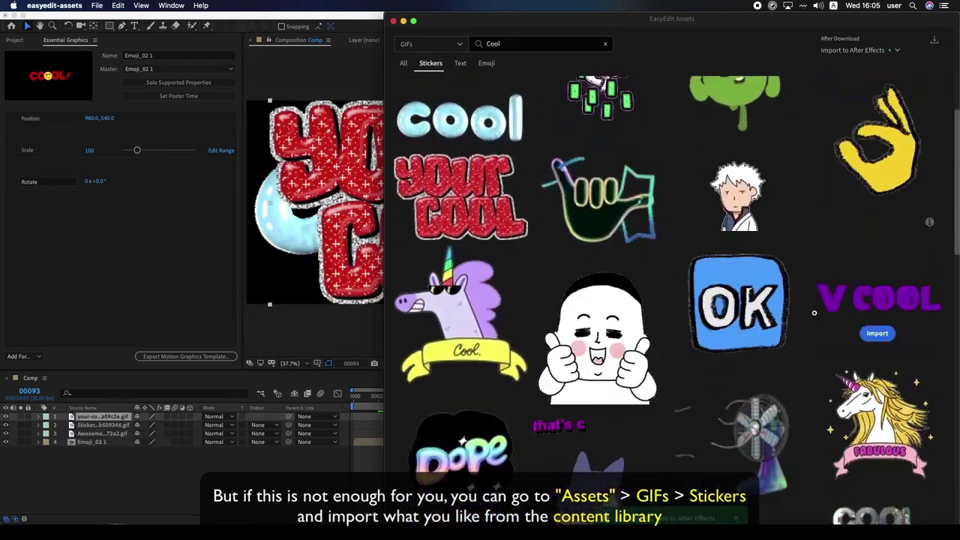
scroll(814, 313, "down", 10)
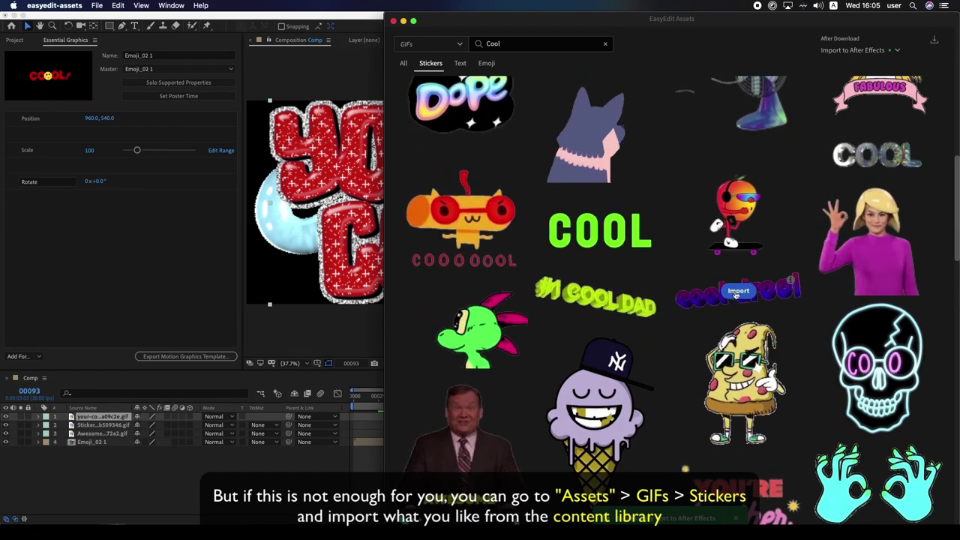
left_click(738, 291)
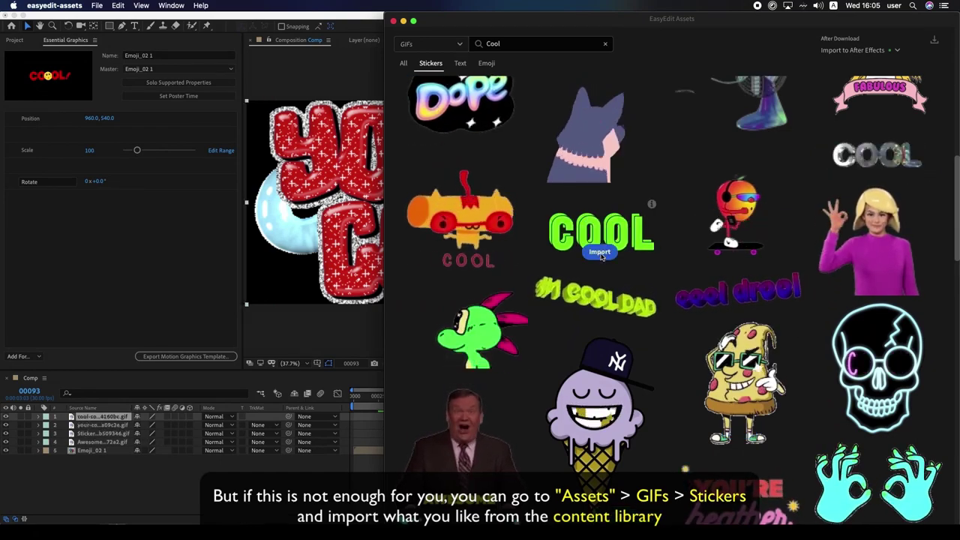
scroll(601, 257, "down", 5)
scroll(601, 256, "down", 4)
scroll(596, 337, "down", 5)
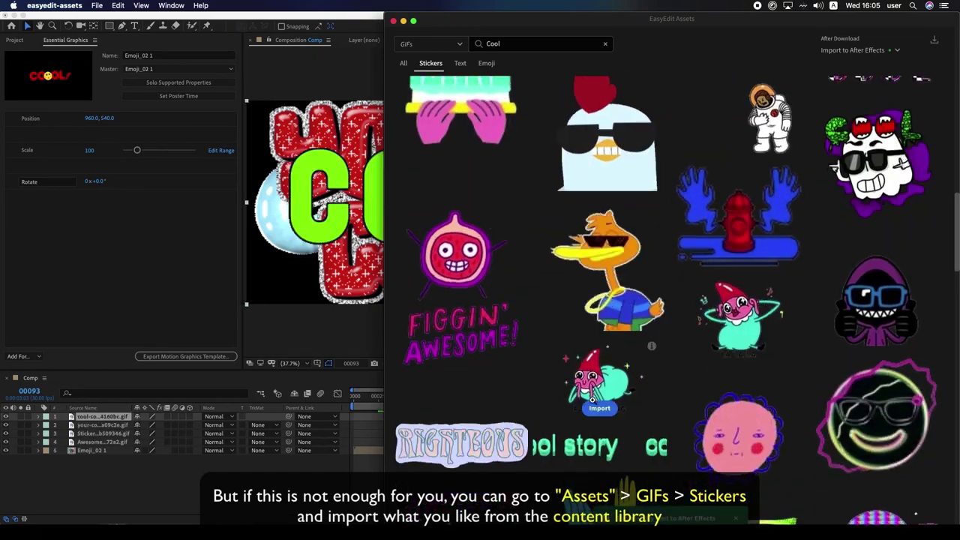
scroll(594, 391, "down", 5)
scroll(597, 375, "down", 10)
left_click(603, 363)
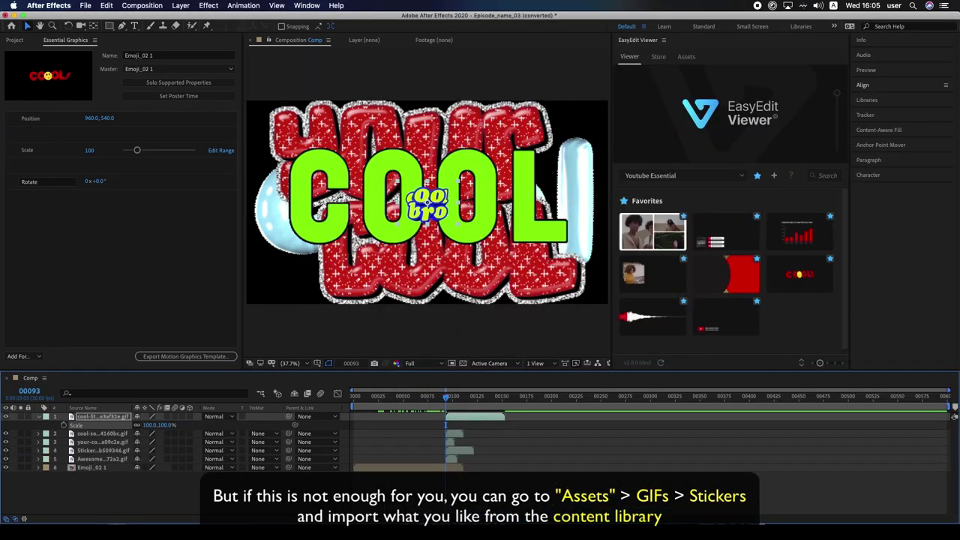
Step: Set all sticker layers to 100% scale
left_click(102, 434)
left_click(135, 458, "shift")
type("s")
type("100")
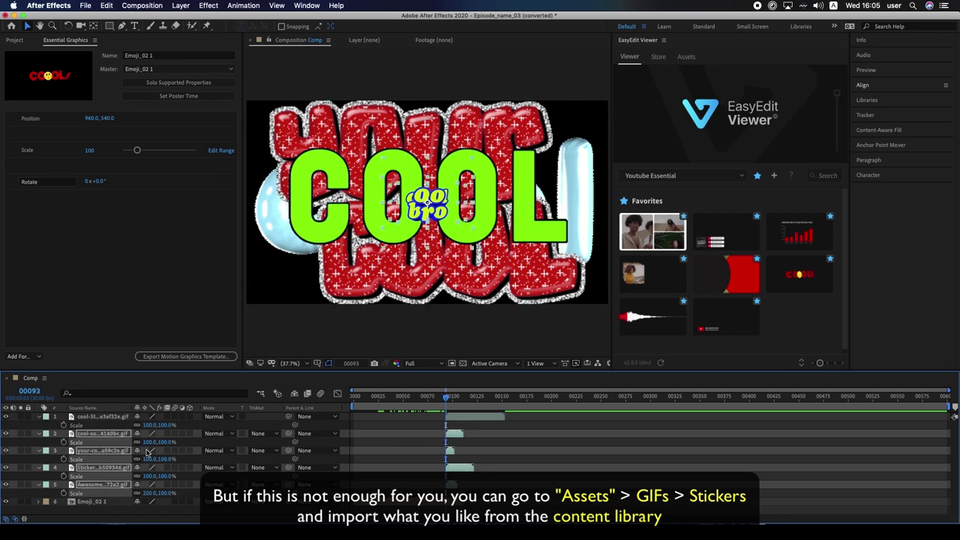
key("Return")
Step: Arrange the cool bro, COOL, your cool, blue cool and Very Cool stickers around the COOOL emoji
left_click(98, 418)
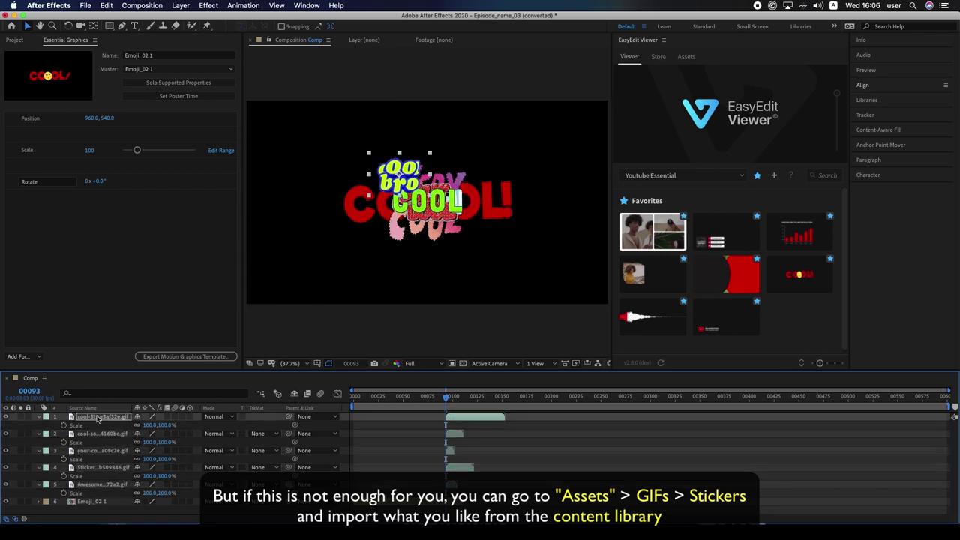
left_click_drag(351, 126, 322, 146)
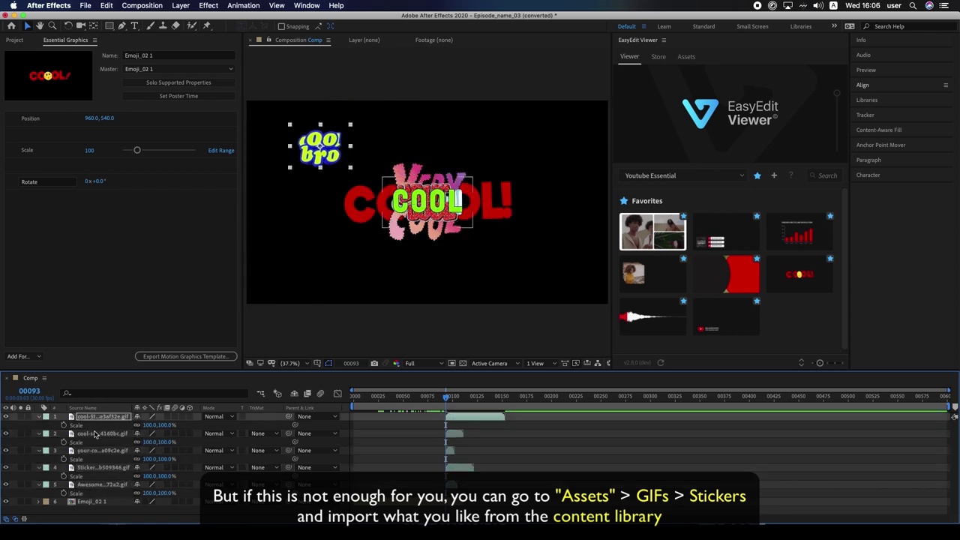
left_click_drag(427, 201, 317, 252)
left_click_drag(428, 201, 534, 147)
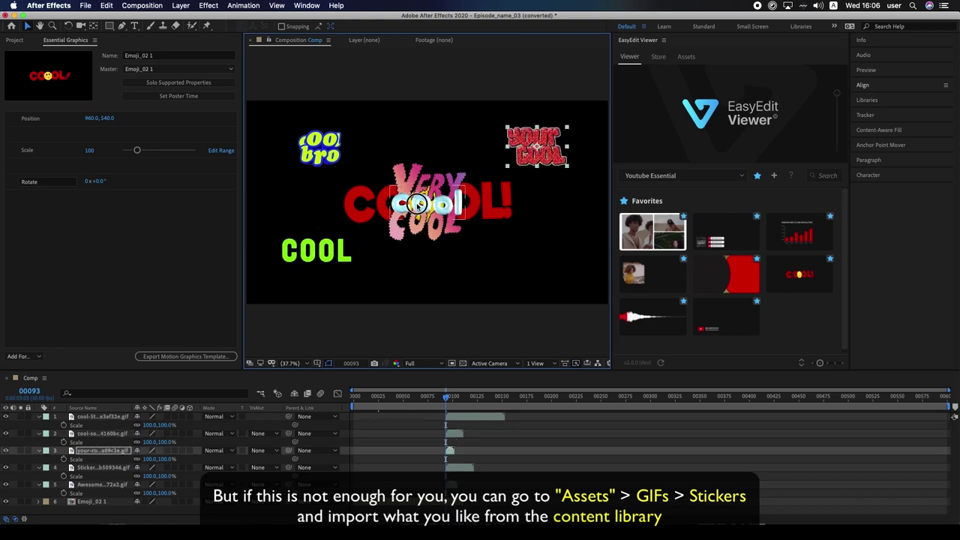
mouse_move(428, 206)
left_mouse_down()
mouse_move(525, 270)
mouse_move(452, 154)
left_mouse_up()
left_click_drag(525, 270, 497, 251)
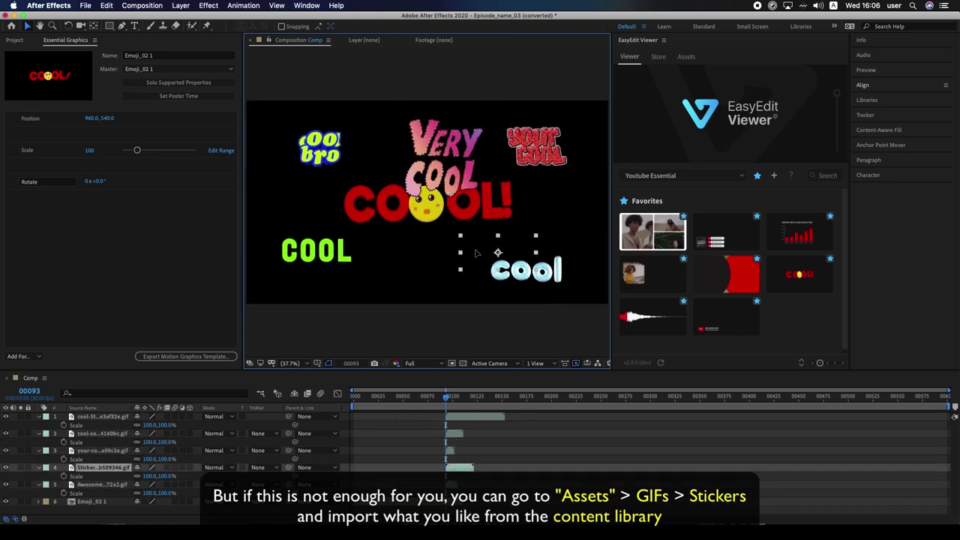
left_click_drag(449, 154, 423, 154)
left_click_drag(518, 143, 528, 156)
Step: Move the sticker layers earlier so they start at frame 0, then preview
left_click_drag(454, 434, 383, 433)
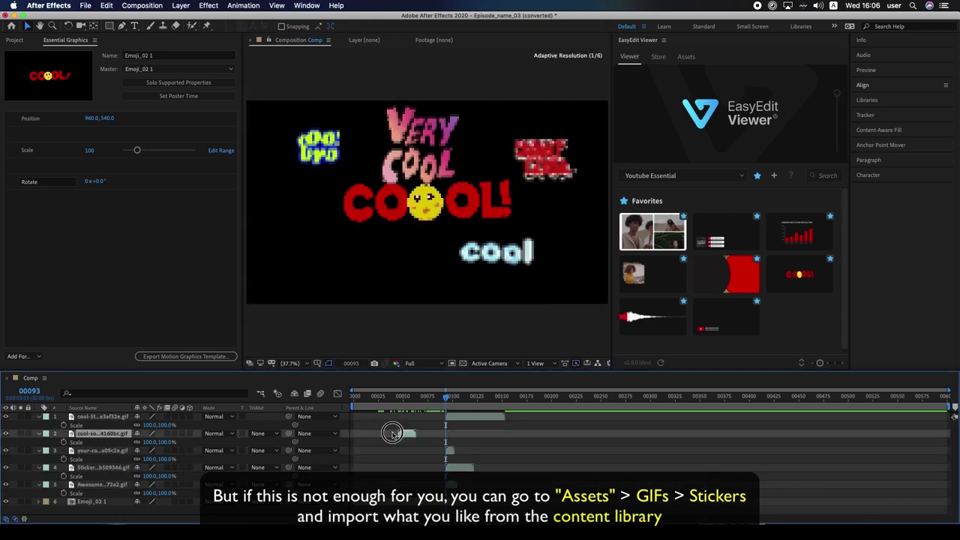
left_click_drag(452, 417, 370, 413)
key("Home")
key("ctrl+a")
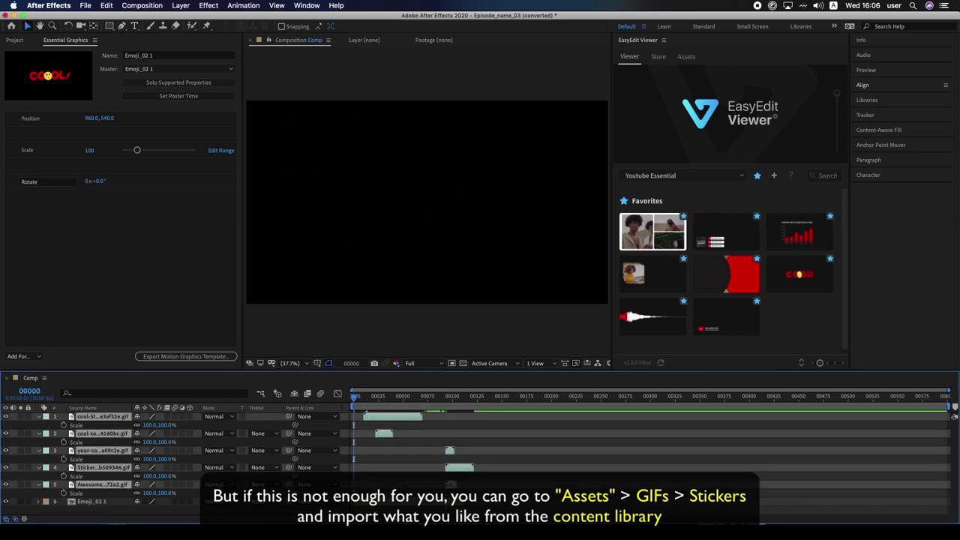
key("bracketleft")
key("space")
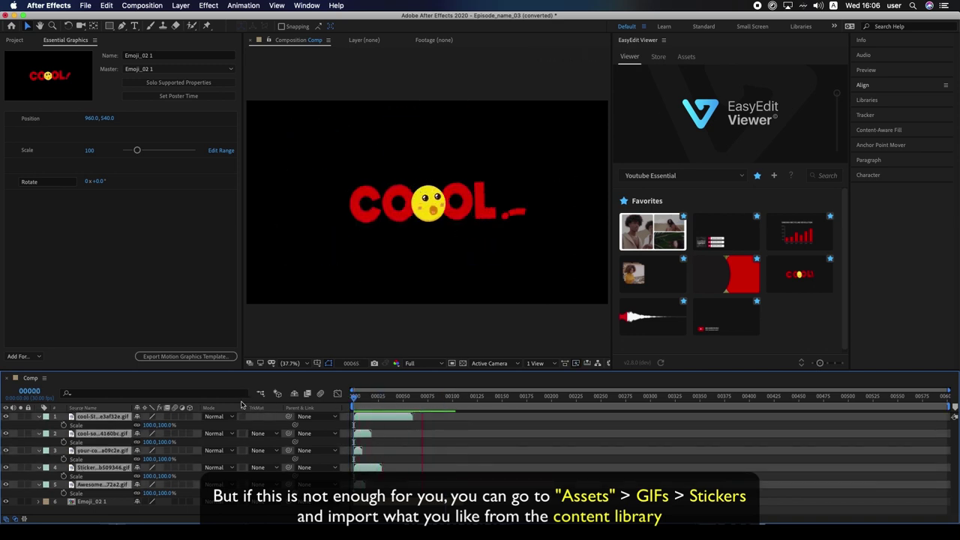
Step: Scrub to frame 18 and replay to check when the green COOL and blue cool stickers appear
left_click_drag(356, 397, 400, 401)
left_click_drag(365, 403, 370, 440)
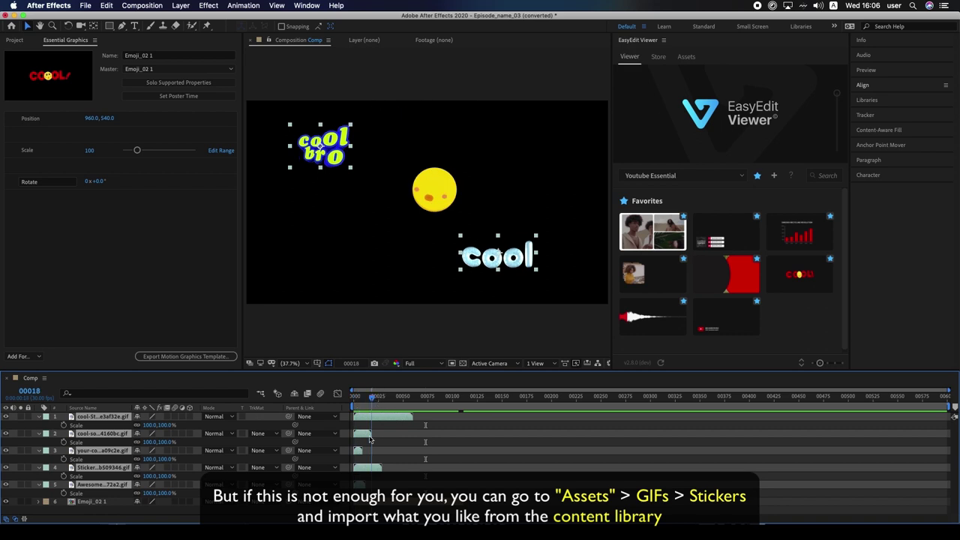
left_click(365, 436)
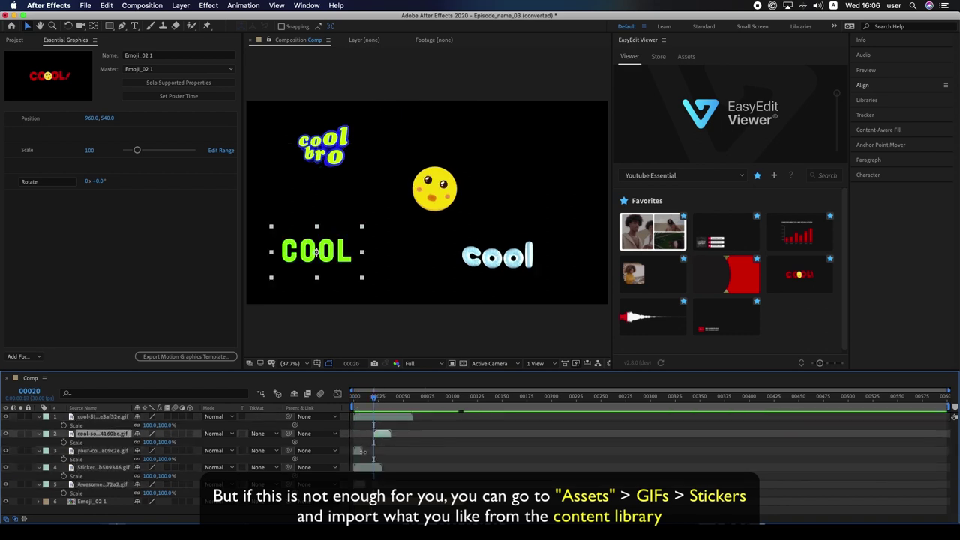
key("space")
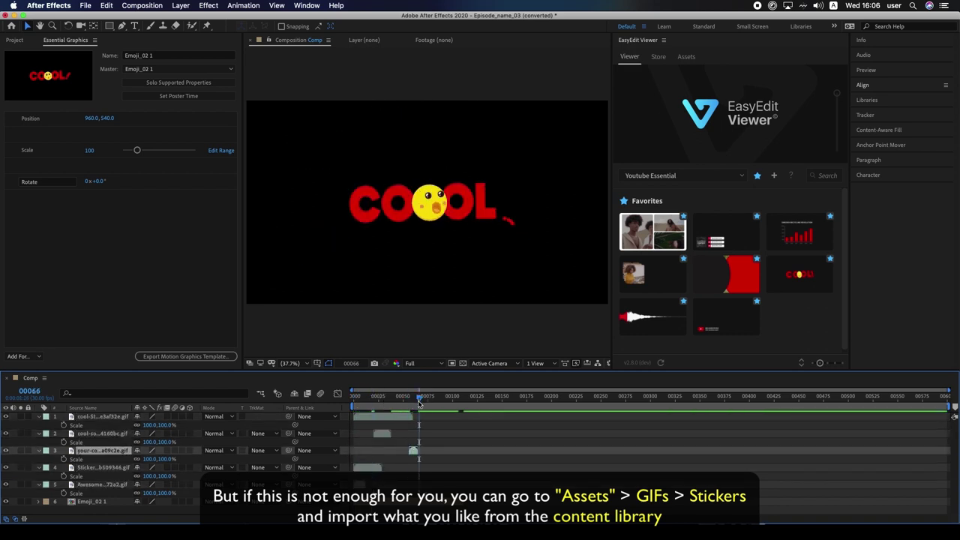
left_click(368, 468)
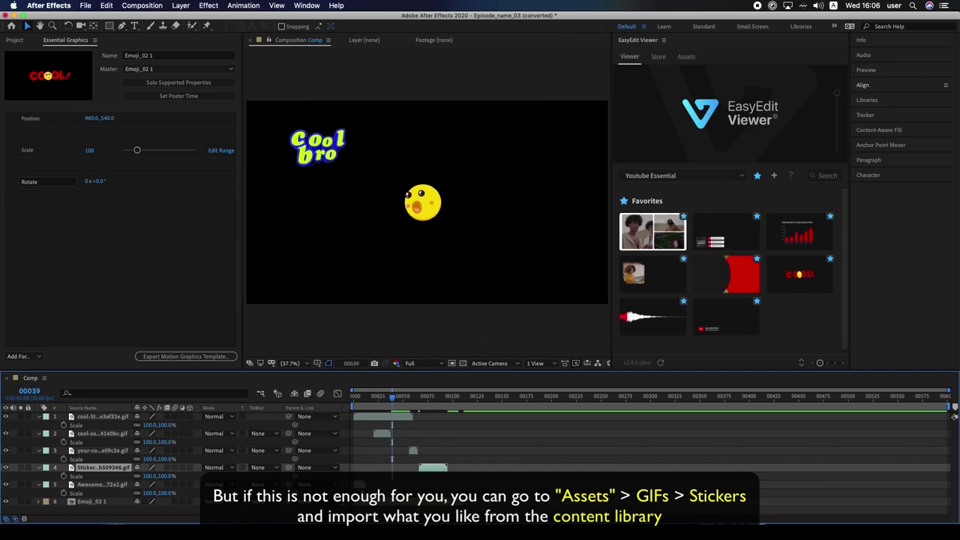